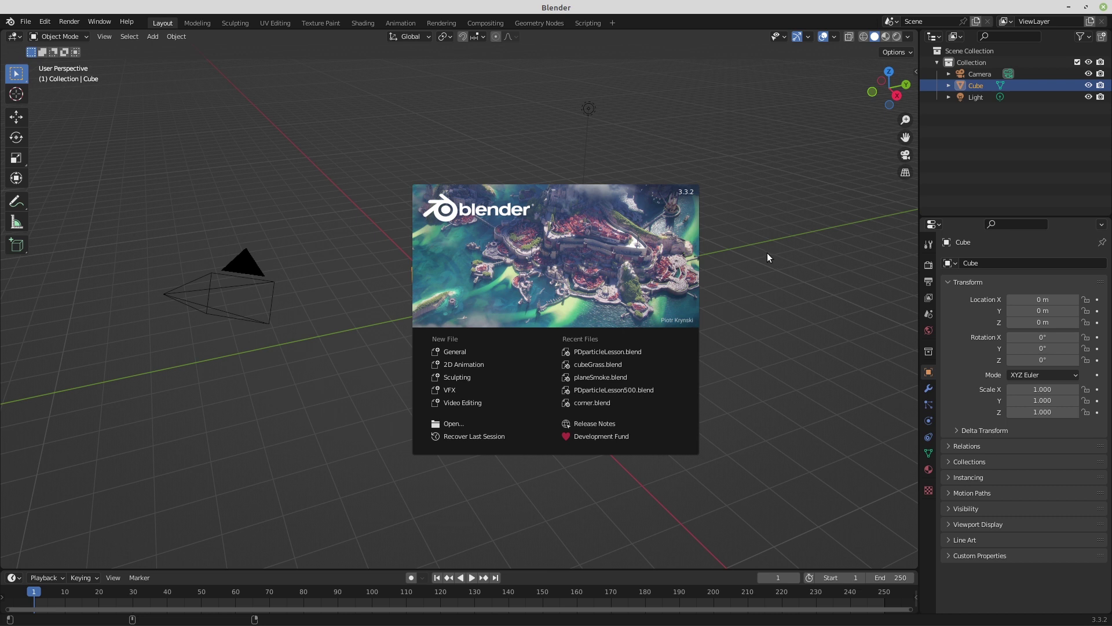
- Create a new VFX project and open the footage IMG_2140.MOV in the movie clip editor
{"action": "left_click", "coordinate": [26, 22]}
{"action": "mouse_move", "coordinate": [58, 35]}
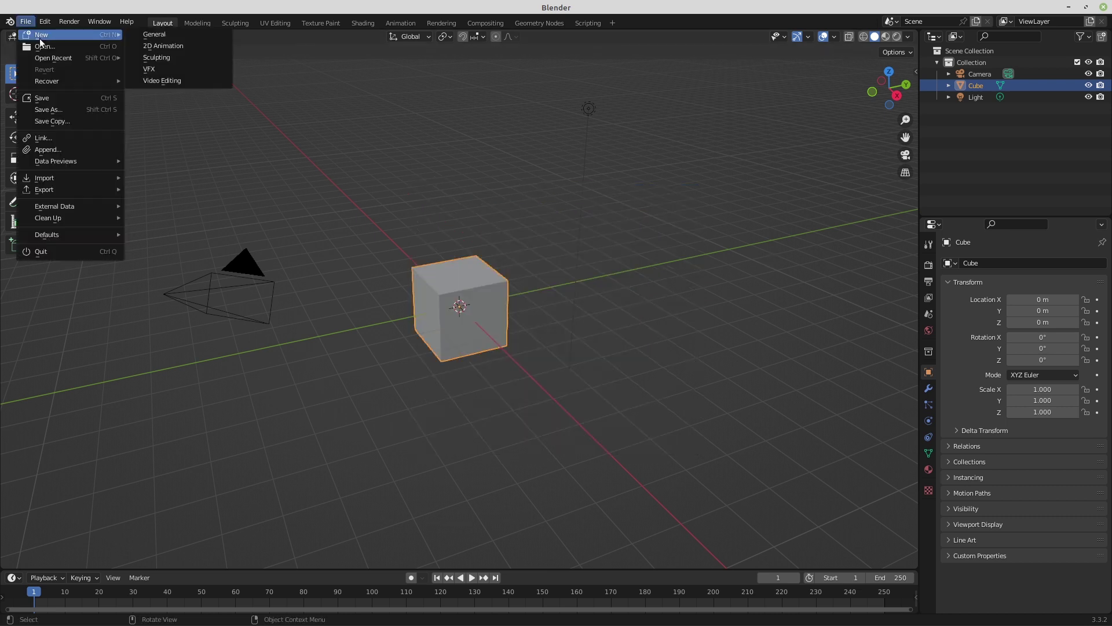
{"action": "left_click", "coordinate": [161, 66]}
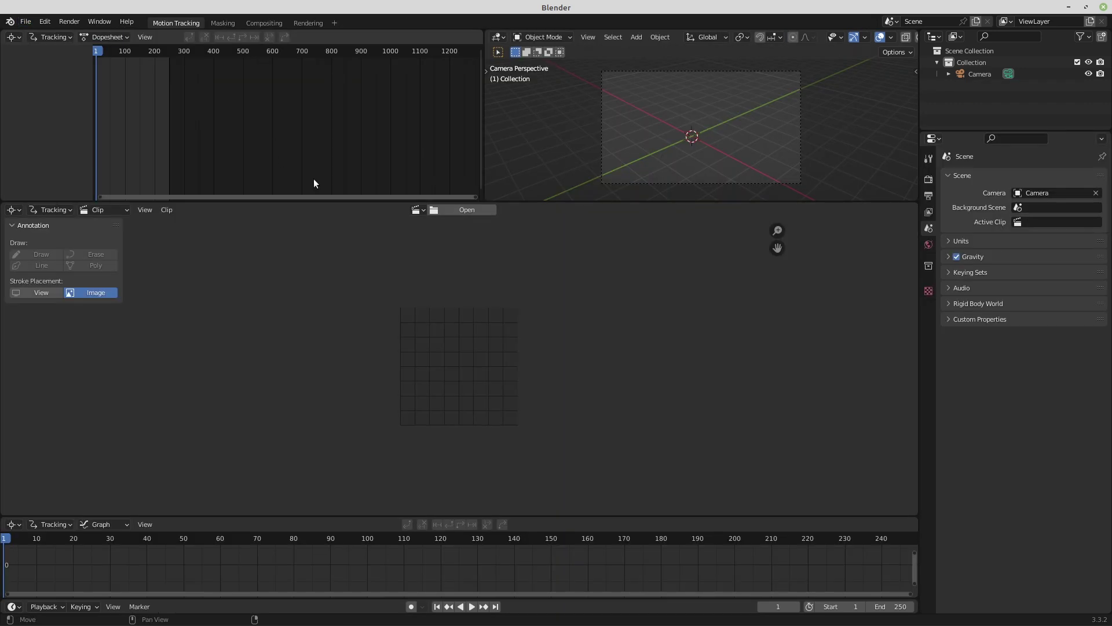
{"action": "left_click", "coordinate": [448, 211]}
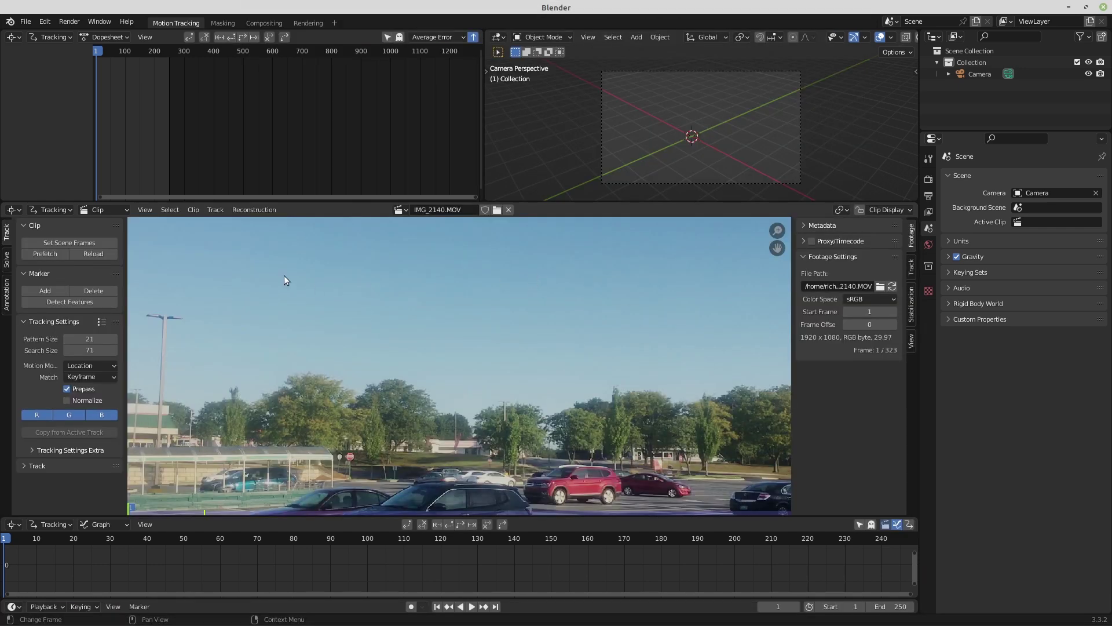
- Match the scene's frame range to the clip's length and prefetch the footage into memory
{"action": "left_click", "coordinate": [75, 241]}
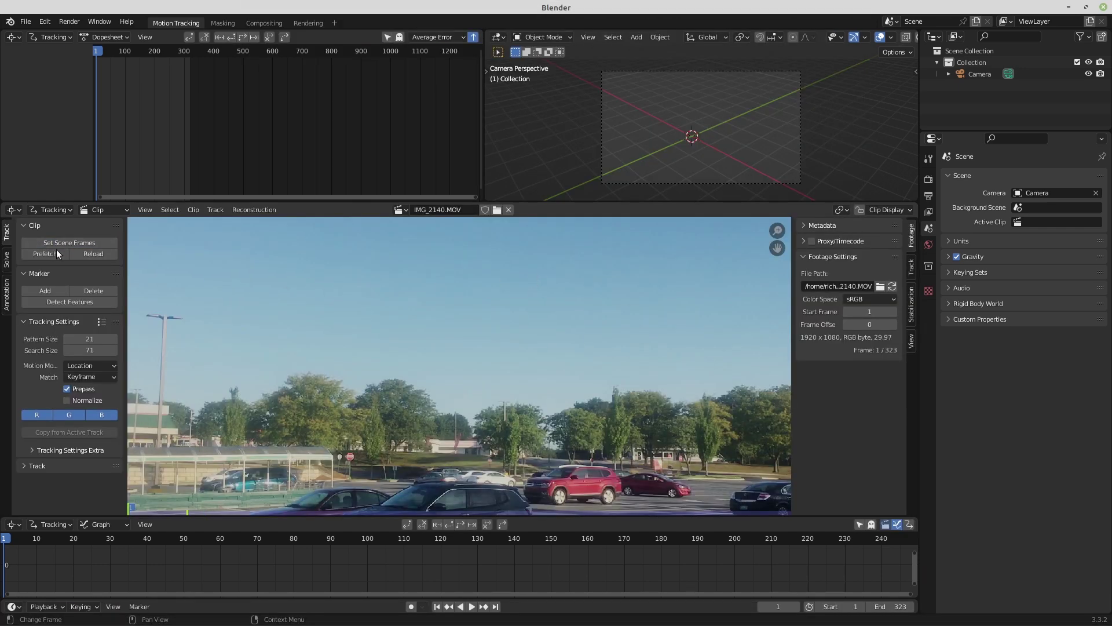
{"action": "left_click", "coordinate": [54, 253]}
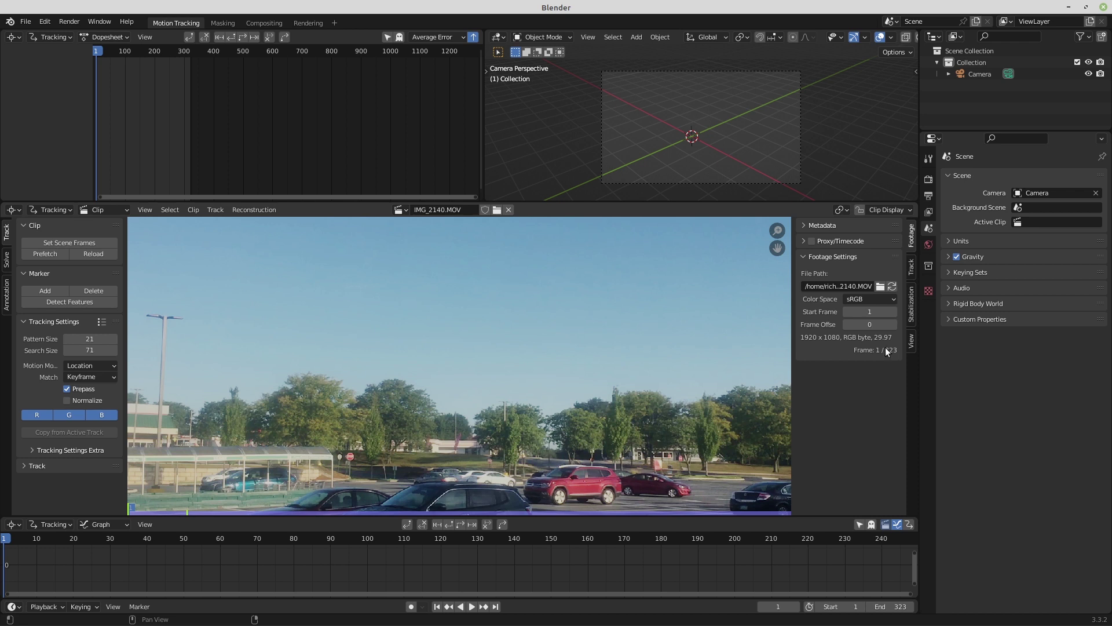
- Set the scene's output frame rate to 29.97 fps to match the footage
{"action": "left_click", "coordinate": [929, 196]}
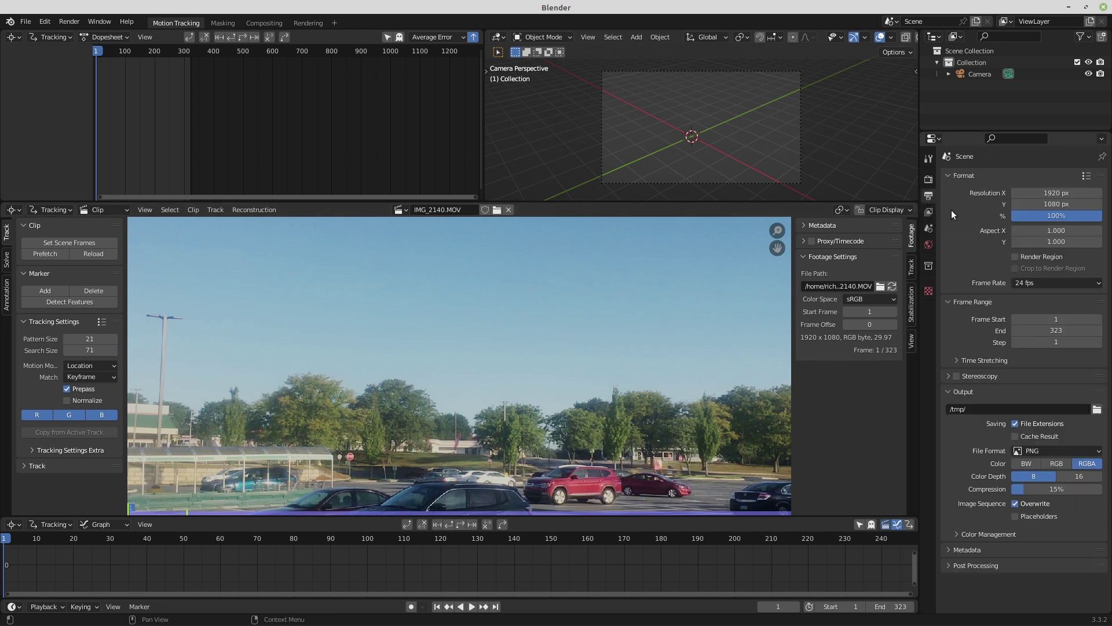
{"action": "left_click", "coordinate": [1041, 282]}
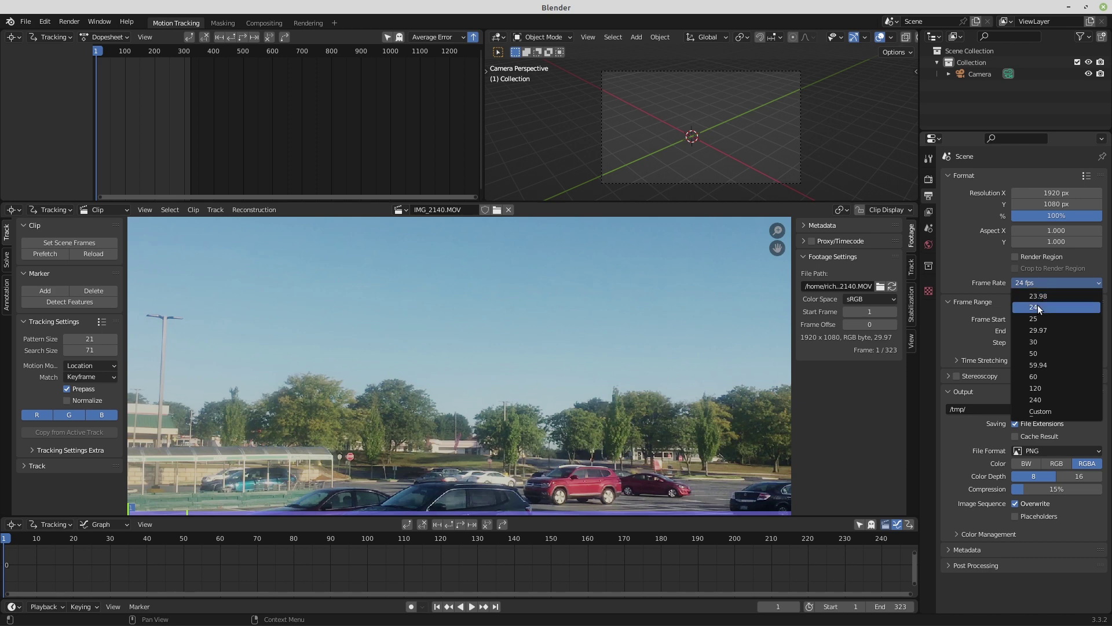
{"action": "left_click", "coordinate": [1045, 325]}
- At frame 313, add tracking markers on the tops of the left and right light poles
{"action": "left_click", "coordinate": [775, 403]}
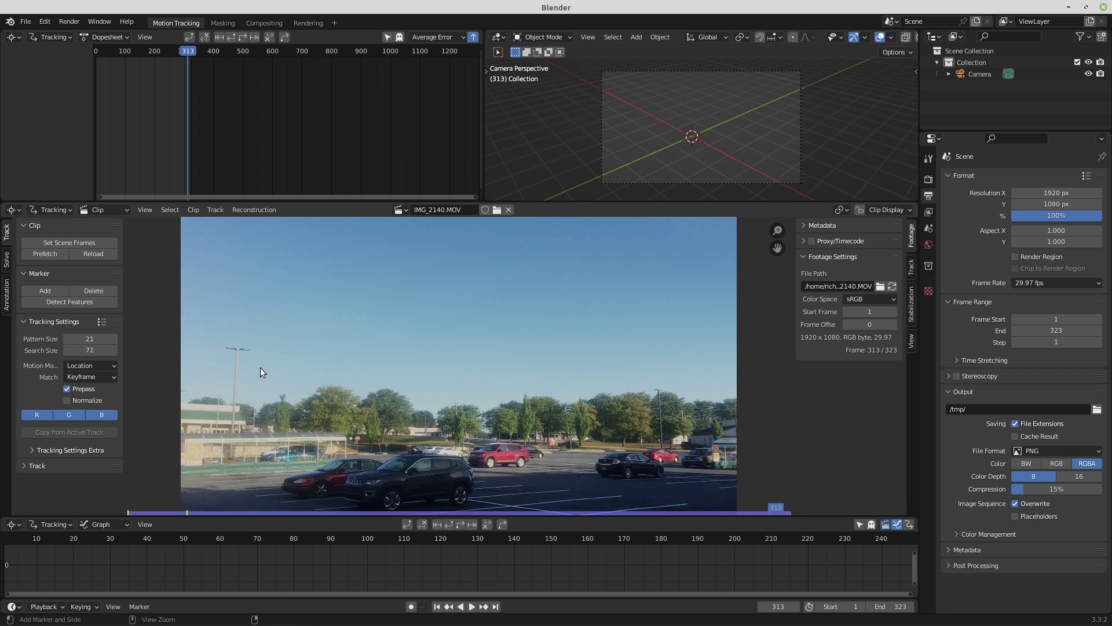
{"action": "left_click", "coordinate": [237, 349], "text": "ctrl"}
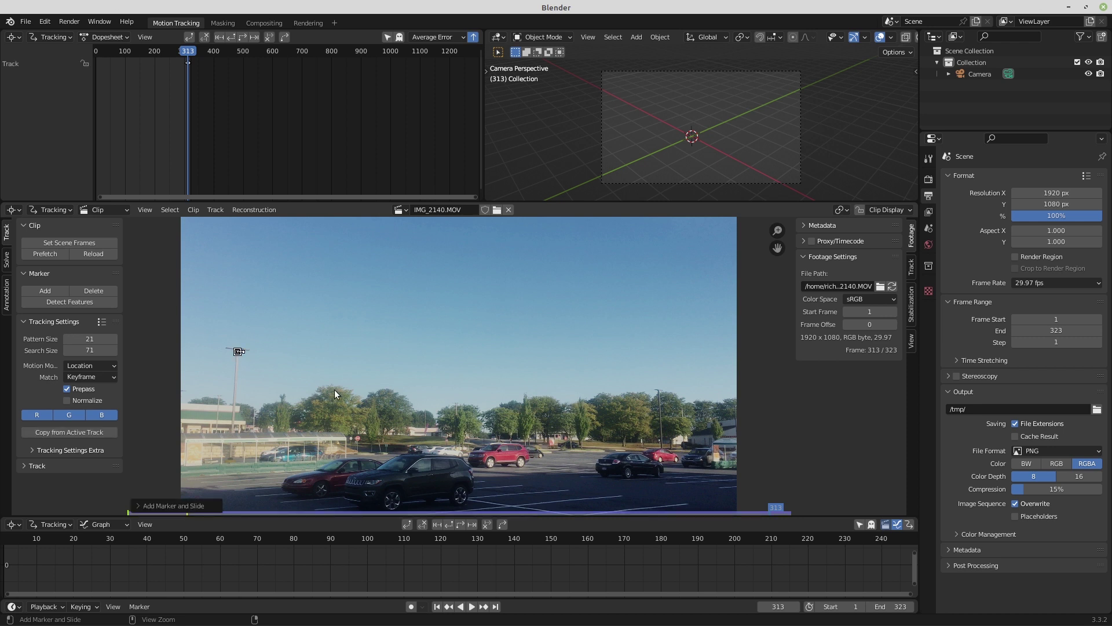
{"action": "left_click", "coordinate": [658, 389], "text": "ctrl"}
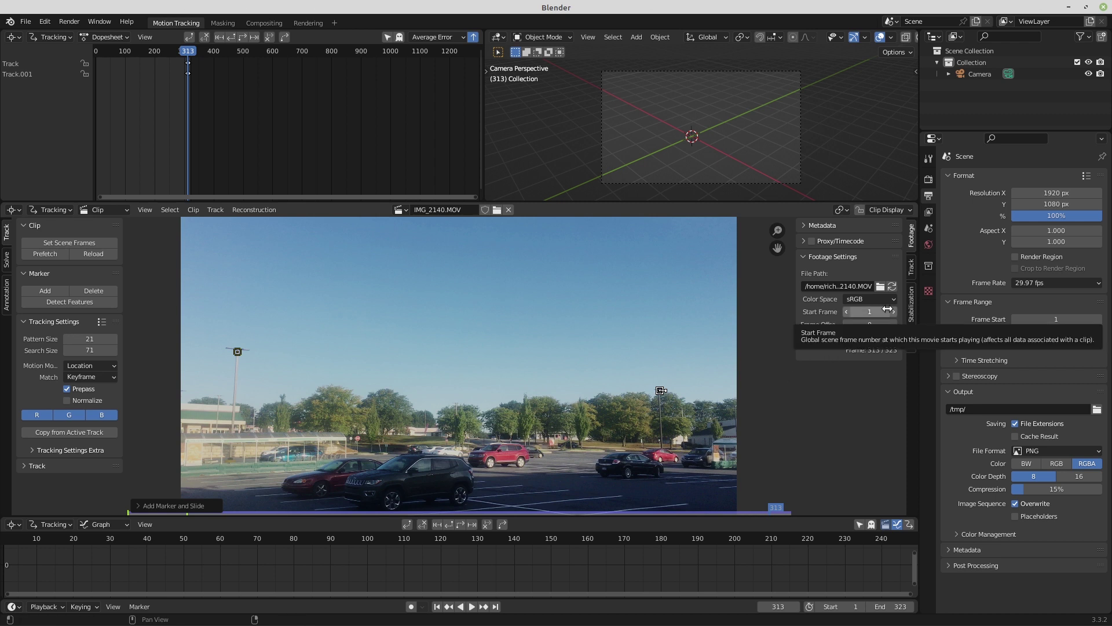
- Return to the first frame and track both light-pole markers forward through the clip
{"action": "left_click", "coordinate": [905, 262]}
{"action": "key", "text": "shift+Left"}
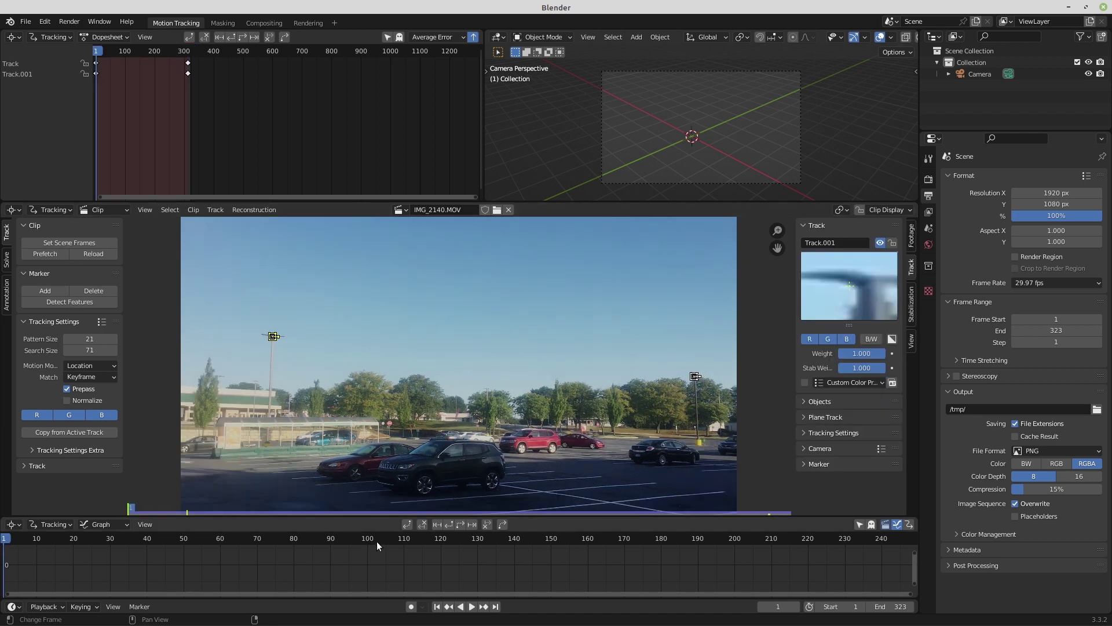
{"action": "left_click", "coordinate": [458, 524]}
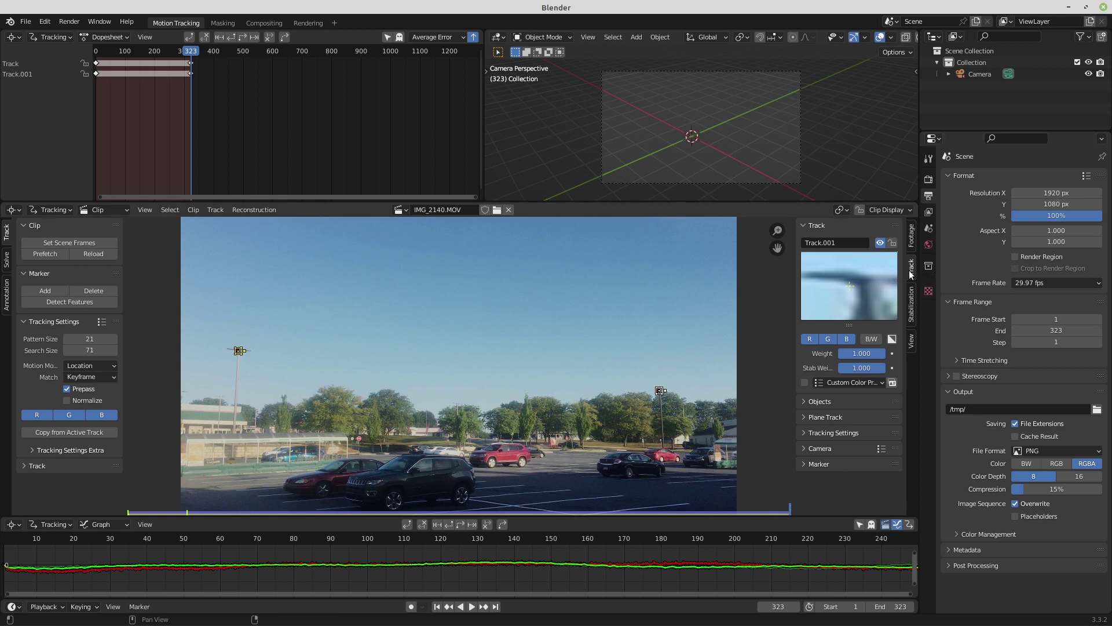
- Examine how well each light-pole marker holds its target by selecting them and scrubbing back through the tracked frames
{"action": "left_click", "coordinate": [911, 301]}
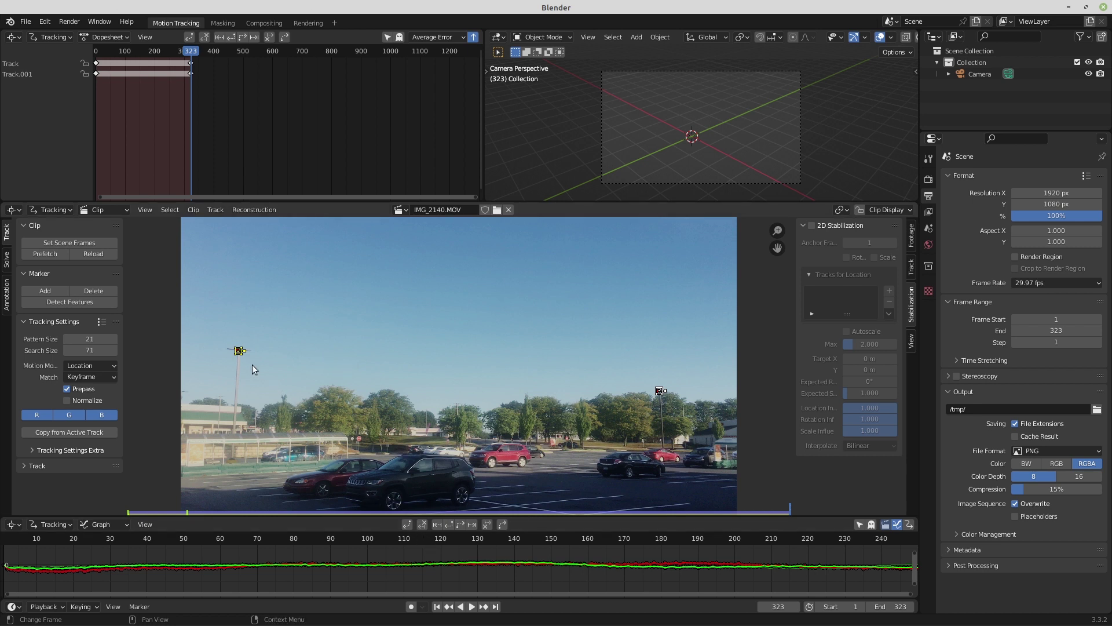
{"action": "left_click", "coordinate": [235, 356]}
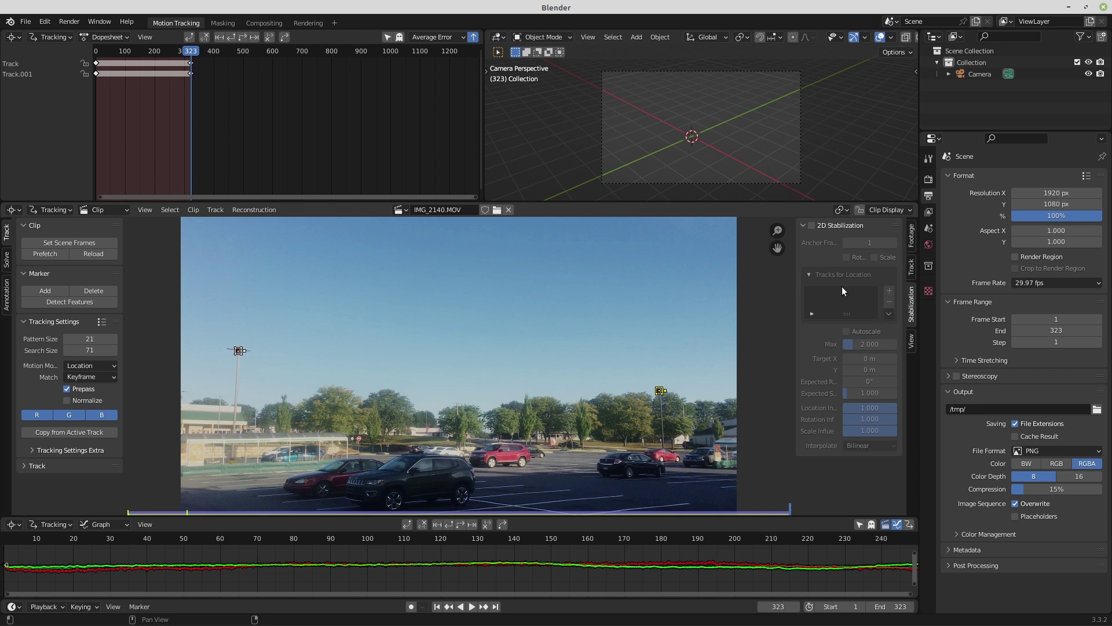
{"action": "left_click", "coordinate": [911, 268]}
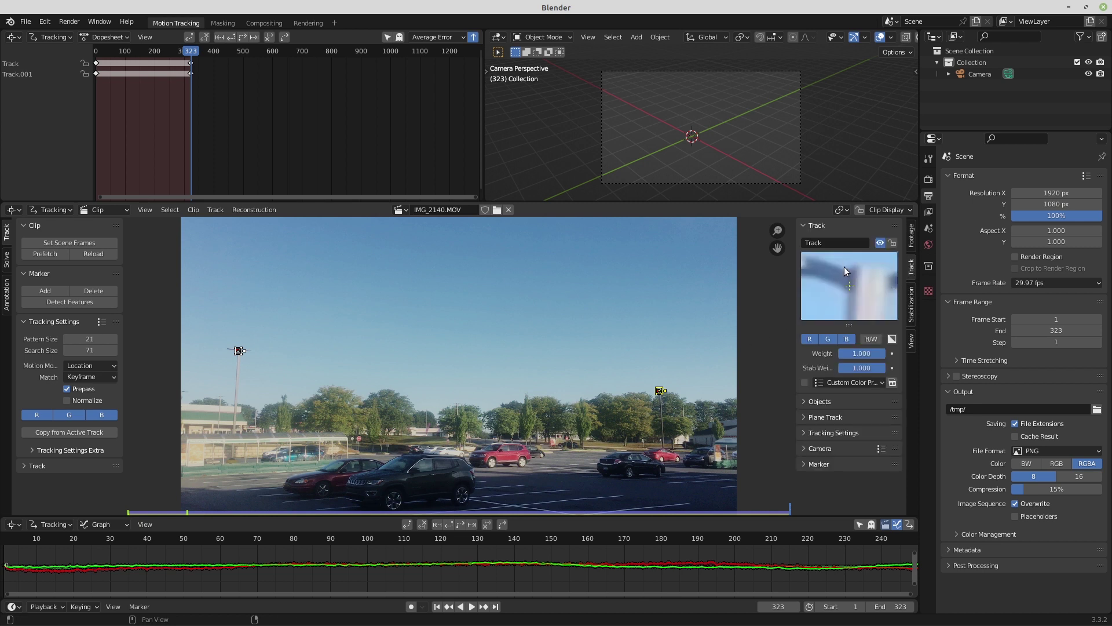
{"action": "scroll", "coordinate": [771, 575], "scroll_direction": "down", "scroll_amount": 3}
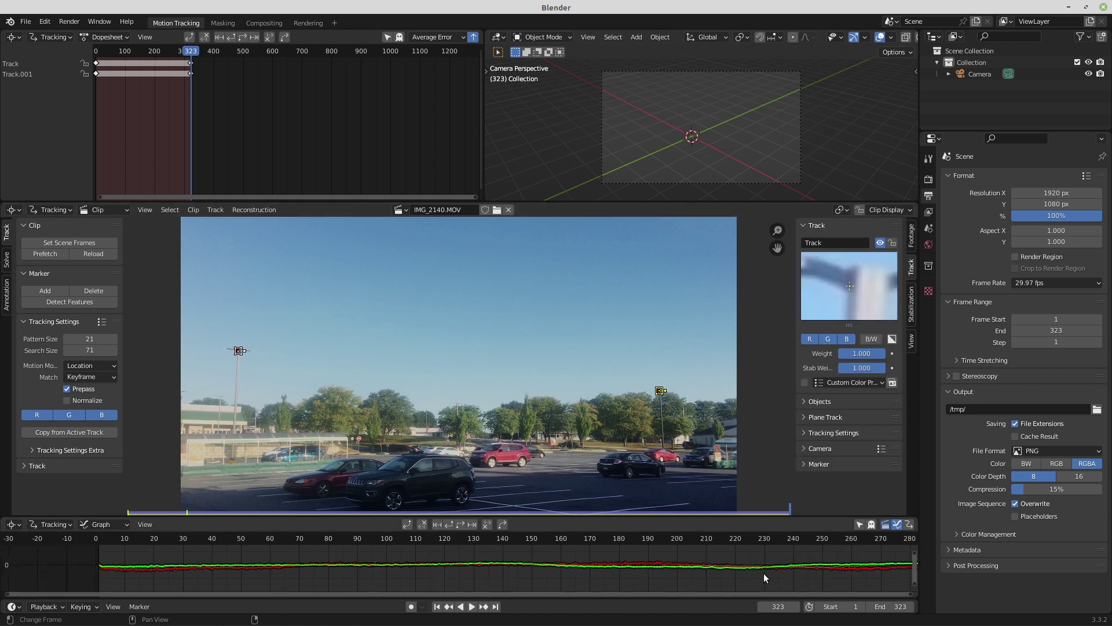
{"action": "scroll", "coordinate": [764, 572], "scroll_direction": "down", "scroll_amount": 2}
{"action": "middle_click_drag", "start_coordinate": [768, 568], "coordinate": [695, 570]}
{"action": "left_click_drag", "start_coordinate": [873, 540], "coordinate": [555, 557]}
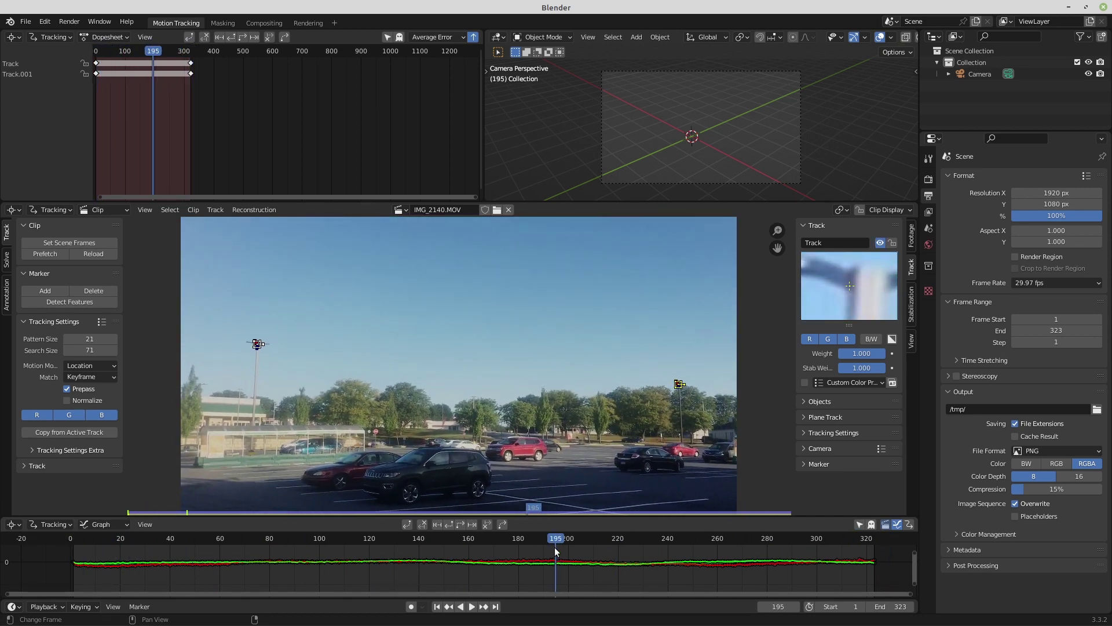
{"action": "left_click", "coordinate": [680, 387]}
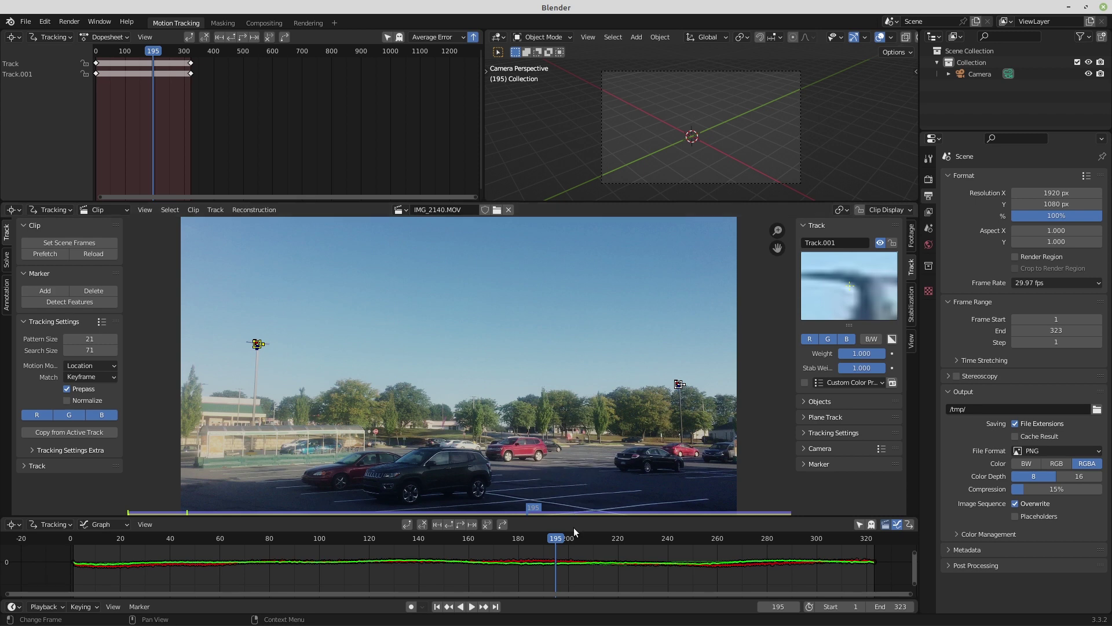
{"action": "left_click_drag", "start_coordinate": [553, 538], "coordinate": [262, 553]}
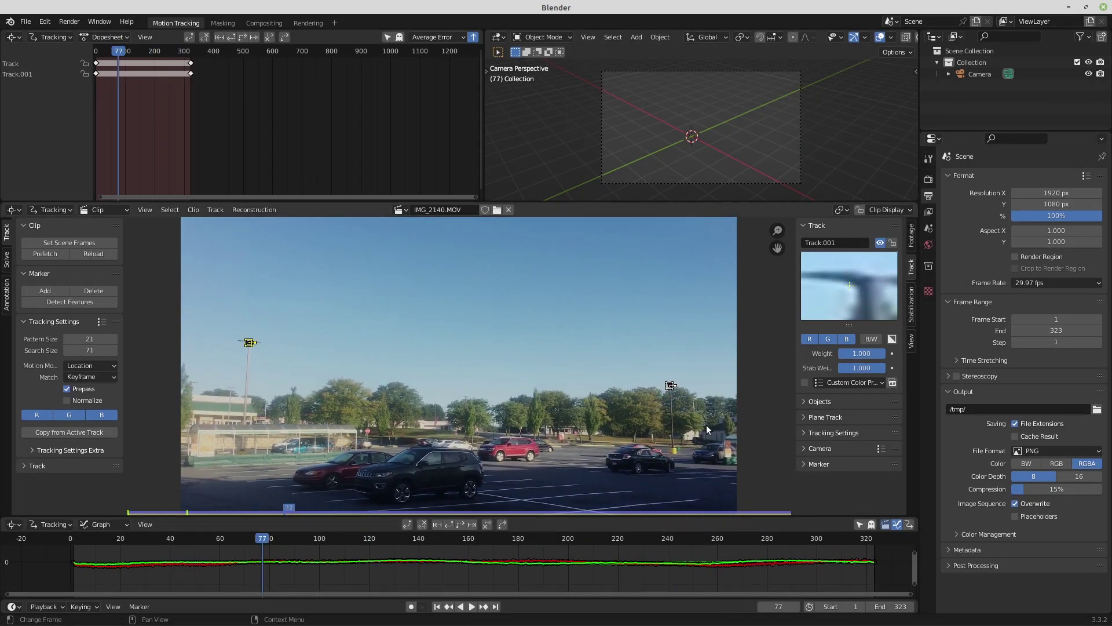
- Enable 2D stabilization and, at the first frame, add the left light pole's marker to the location tracks
{"action": "left_click", "coordinate": [912, 307]}
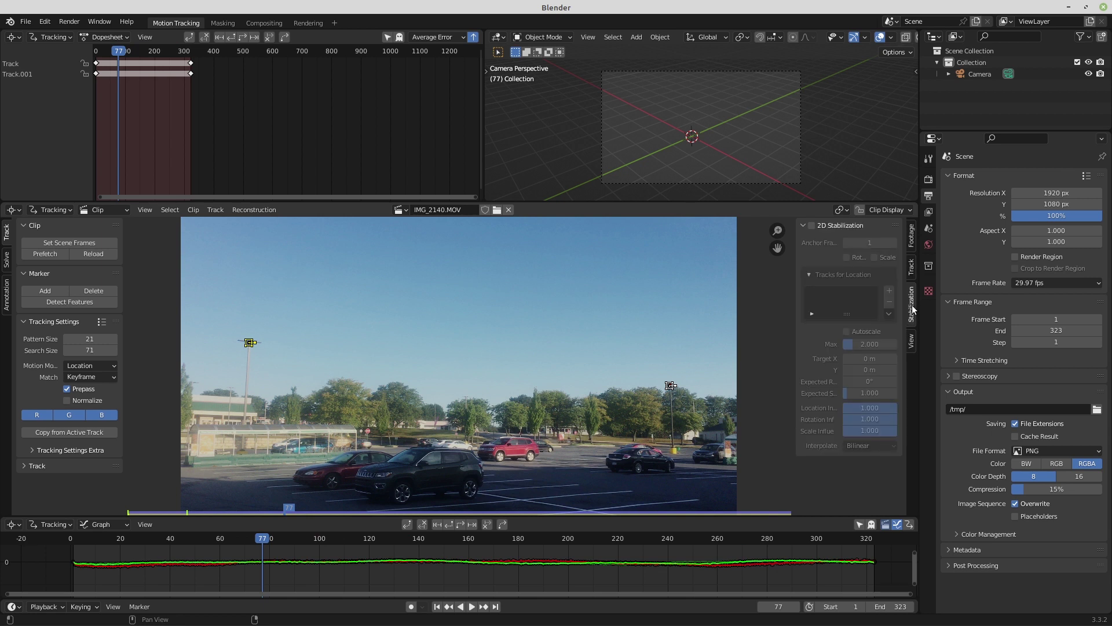
{"action": "left_click", "coordinate": [812, 226]}
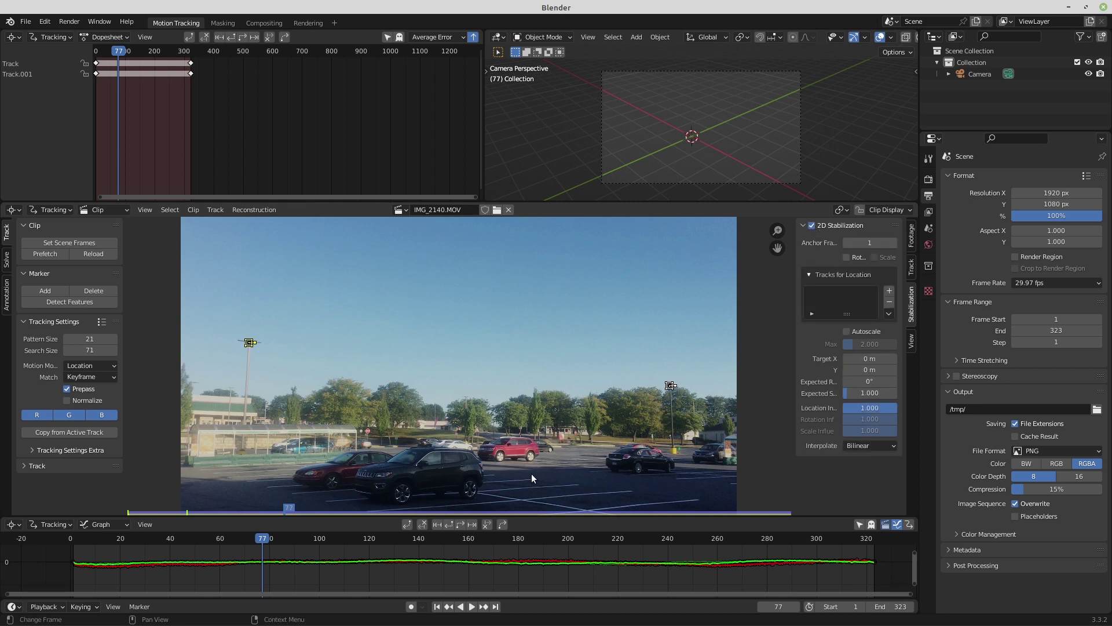
{"action": "left_click", "coordinate": [437, 606]}
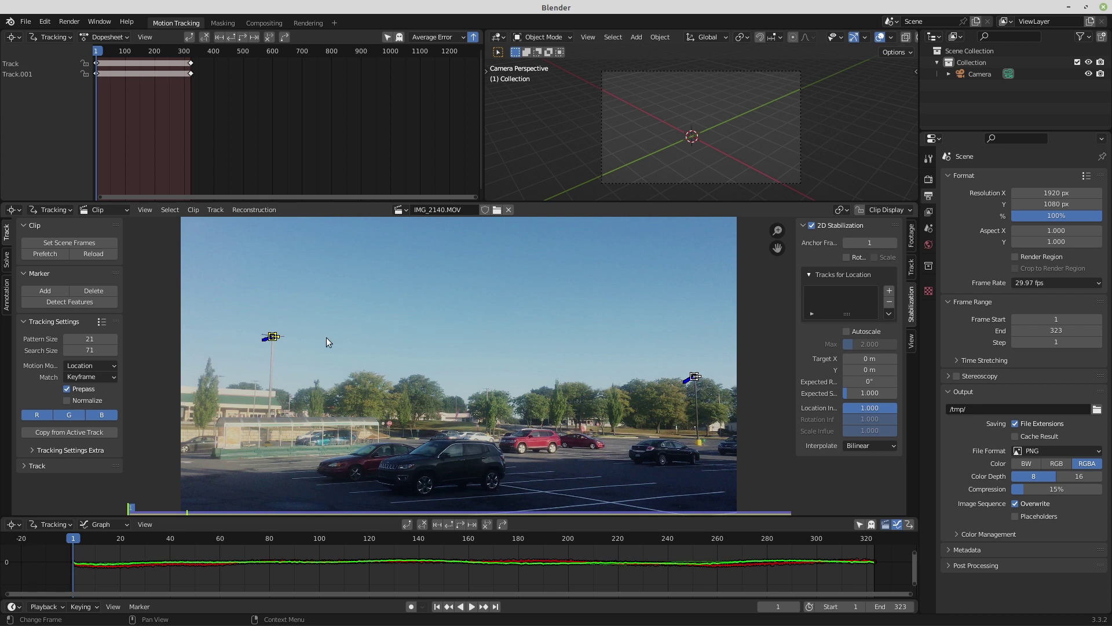
{"action": "left_click", "coordinate": [283, 338]}
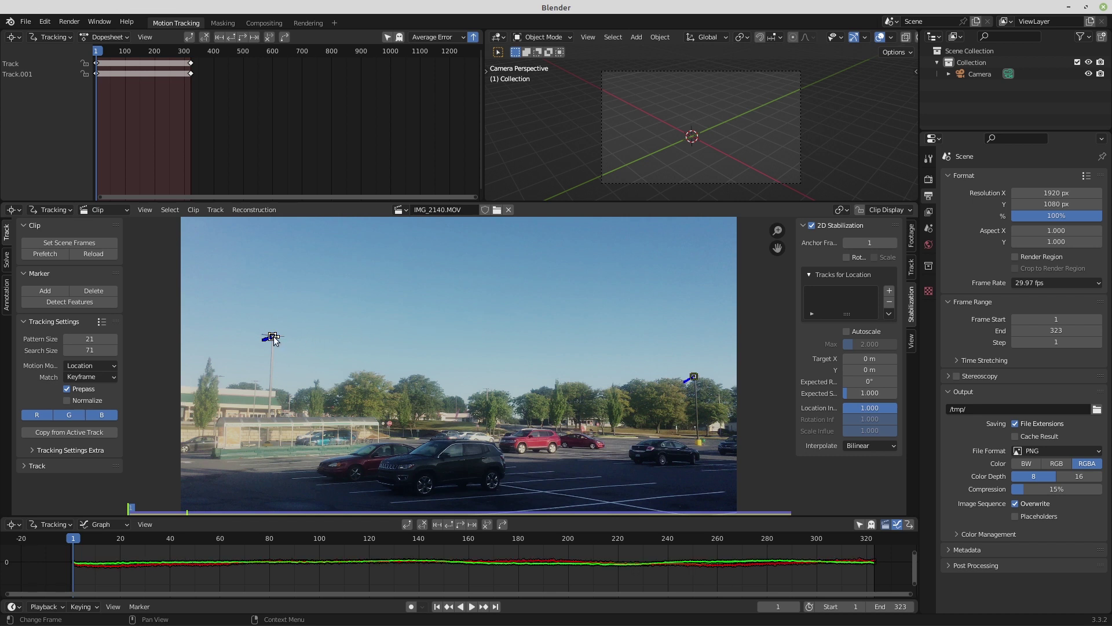
{"action": "left_click", "coordinate": [889, 291]}
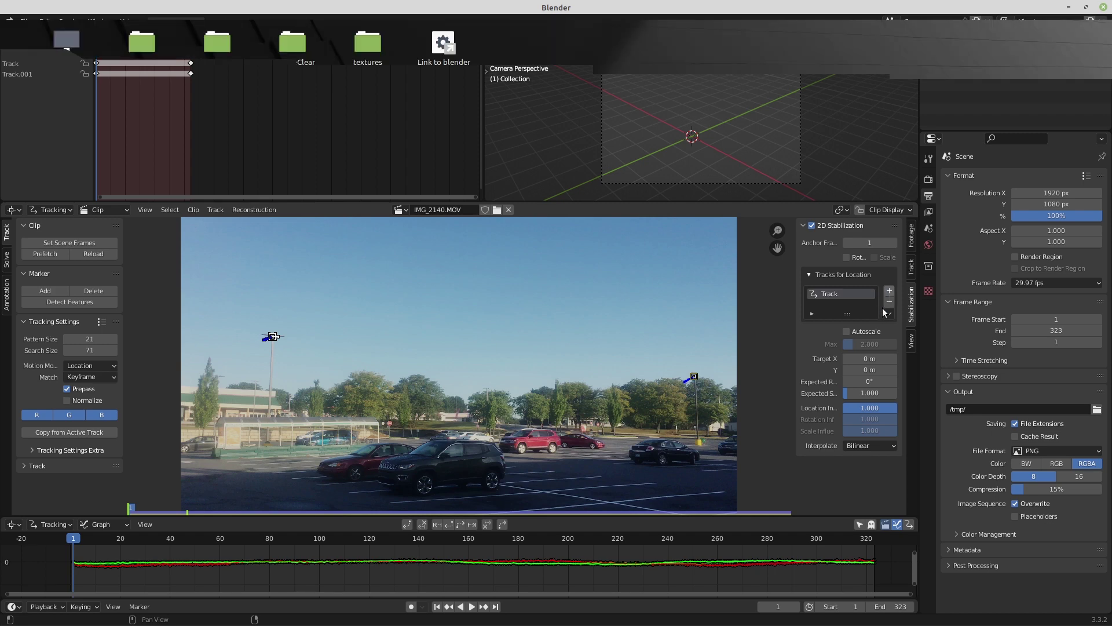
- Enable rotation stabilization and add the right light pole's marker to the rotation/scale tracks
{"action": "left_click", "coordinate": [846, 256]}
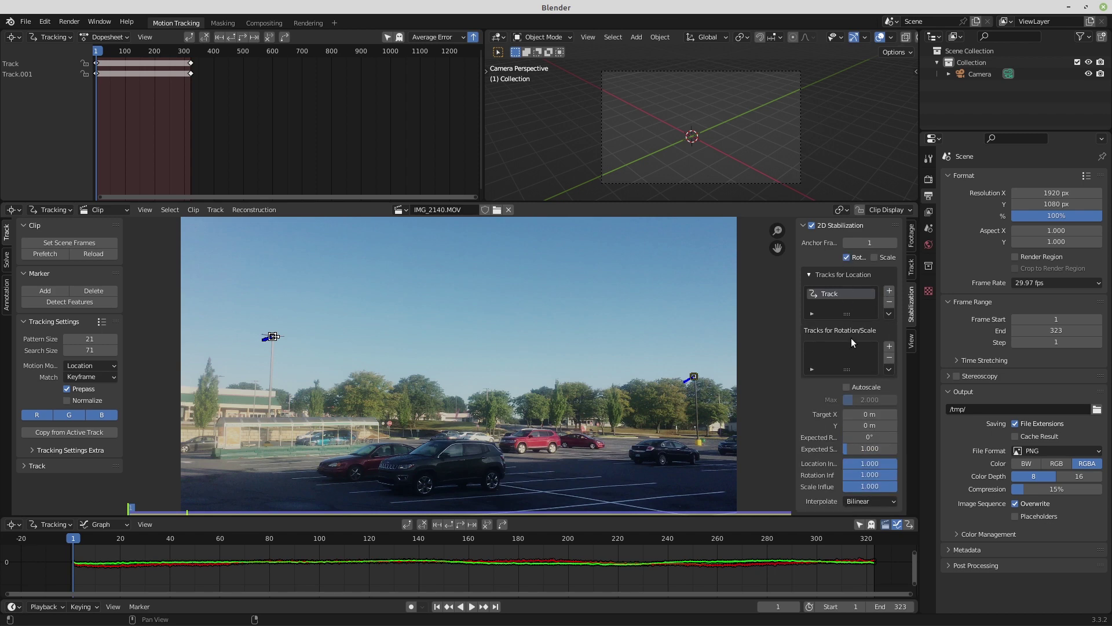
{"action": "left_click", "coordinate": [693, 380]}
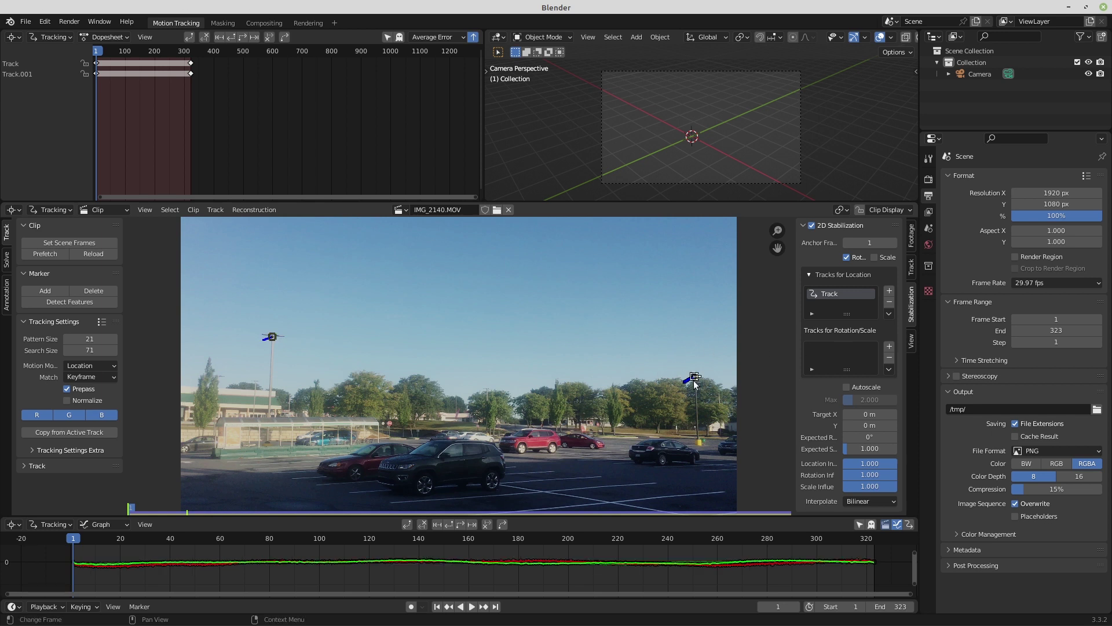
{"action": "left_click", "coordinate": [889, 346]}
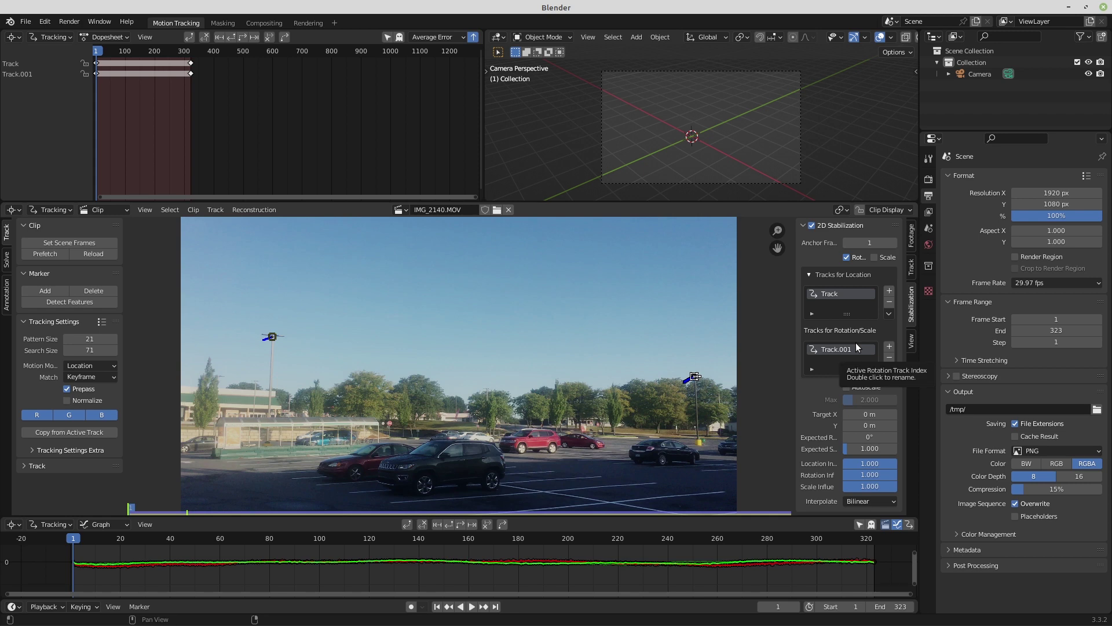
- Turn on Show Stable for the clip display and play back the stabilized footage
{"action": "scroll", "coordinate": [610, 384], "scroll_direction": "down", "scroll_amount": 2}
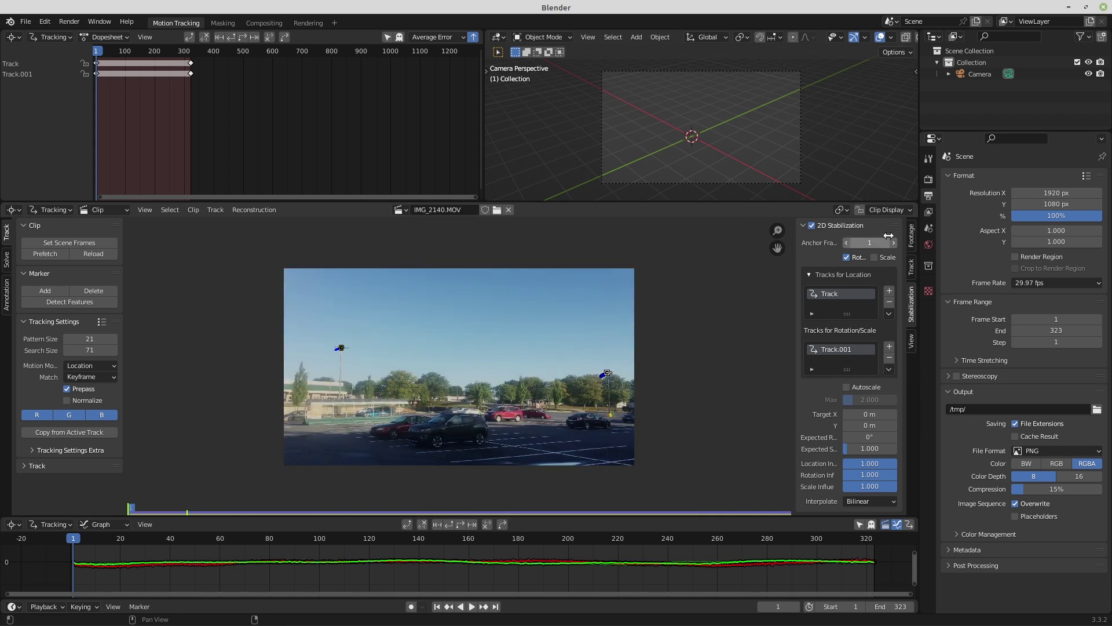
{"action": "left_click", "coordinate": [894, 211]}
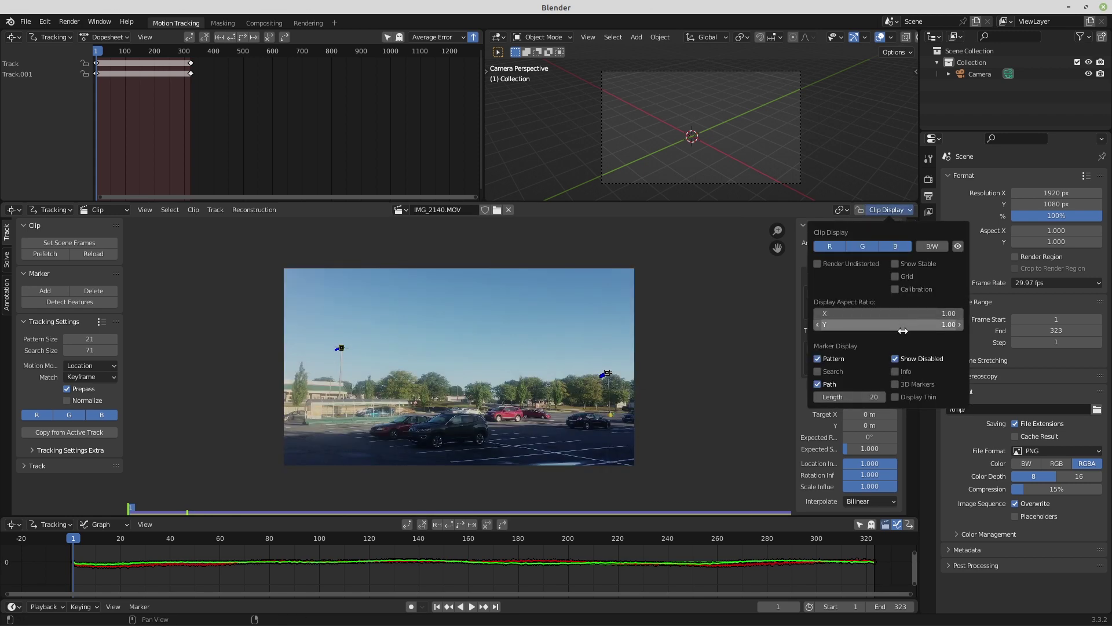
{"action": "left_click", "coordinate": [895, 264]}
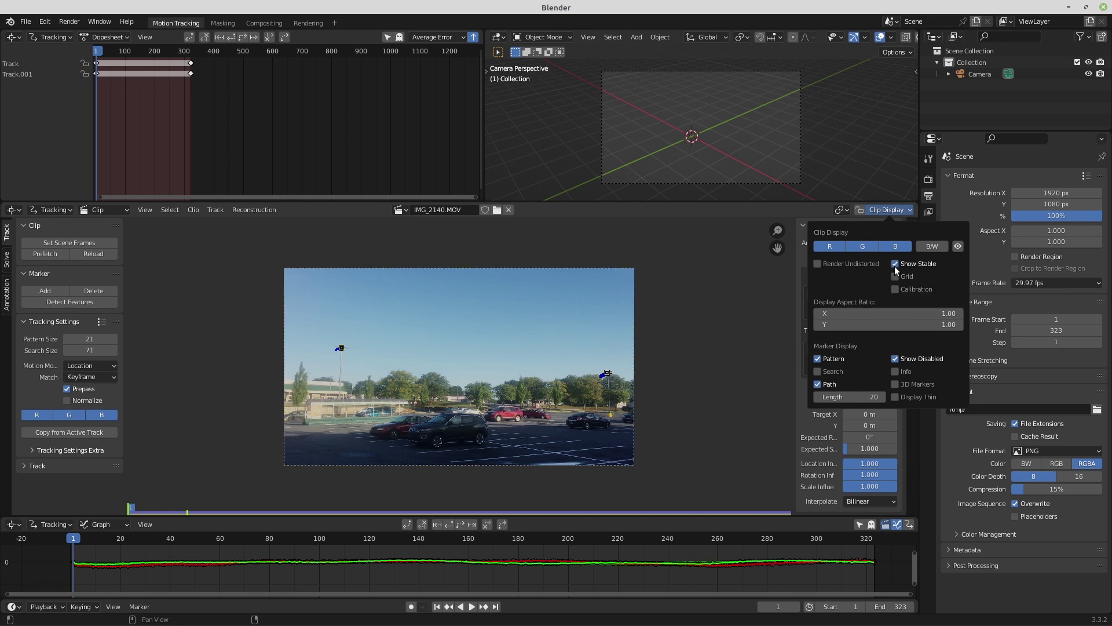
{"action": "key", "text": "space"}
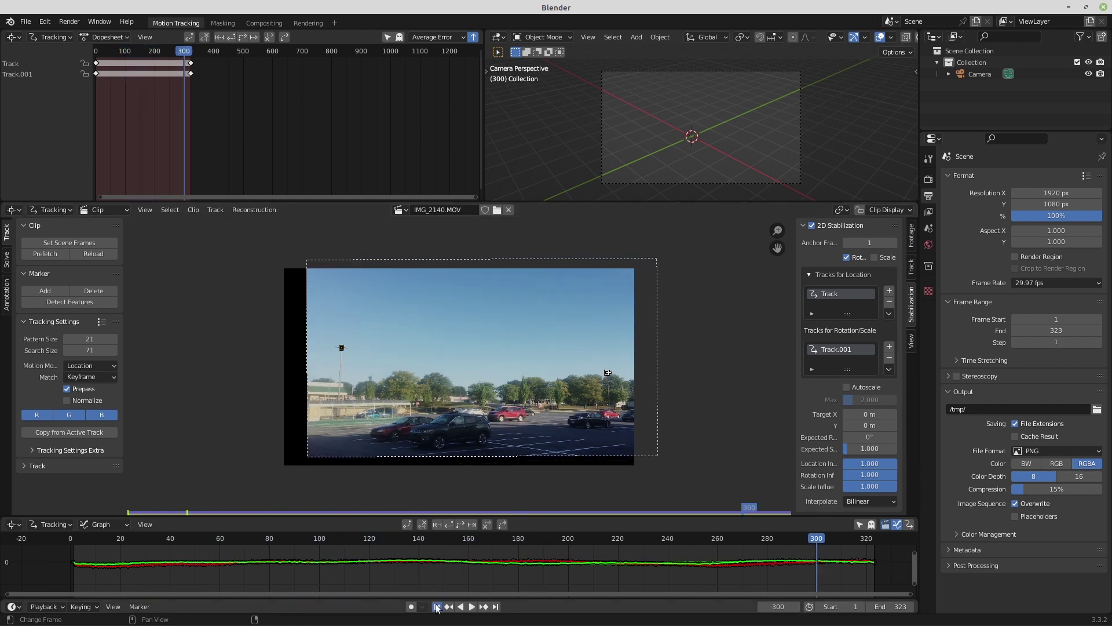
{"action": "key", "text": "Escape"}
- Enlarge the 3D viewport area, switch it to the compositor, and enable Use Nodes
{"action": "left_click_drag", "start_coordinate": [531, 202], "coordinate": [531, 471]}
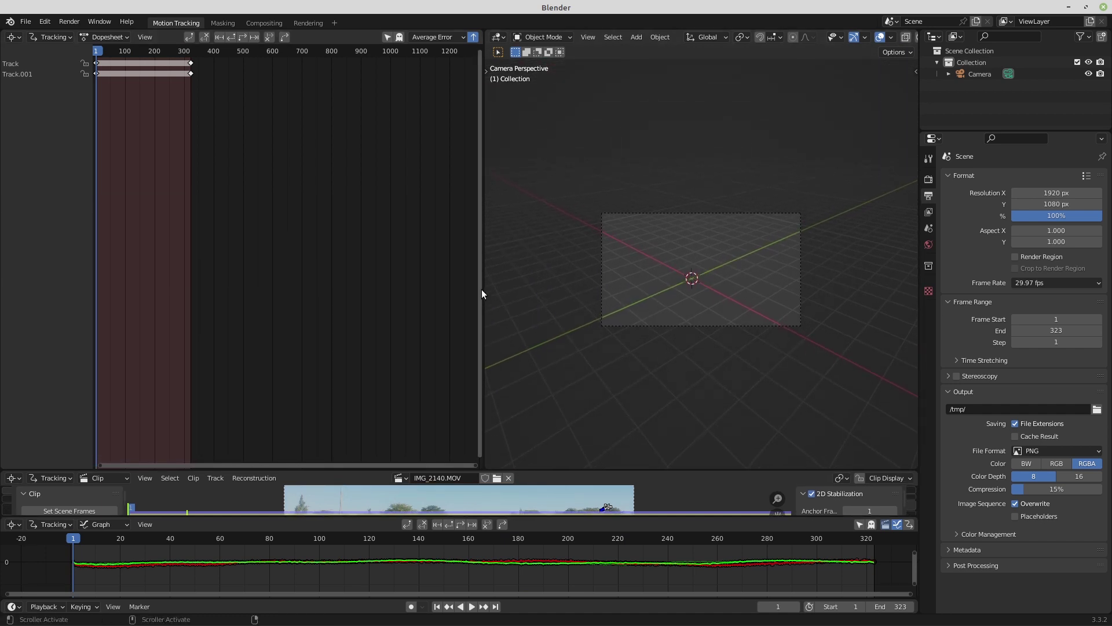
{"action": "left_click_drag", "start_coordinate": [481, 292], "coordinate": [145, 115]}
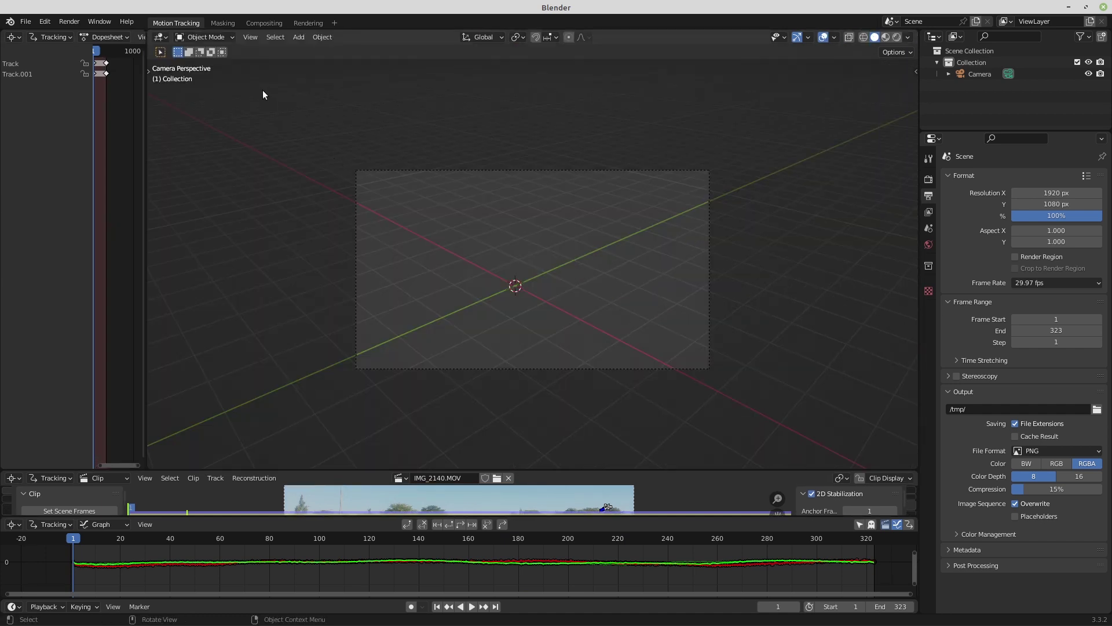
{"action": "left_click", "coordinate": [162, 37]}
{"action": "left_click", "coordinate": [185, 109]}
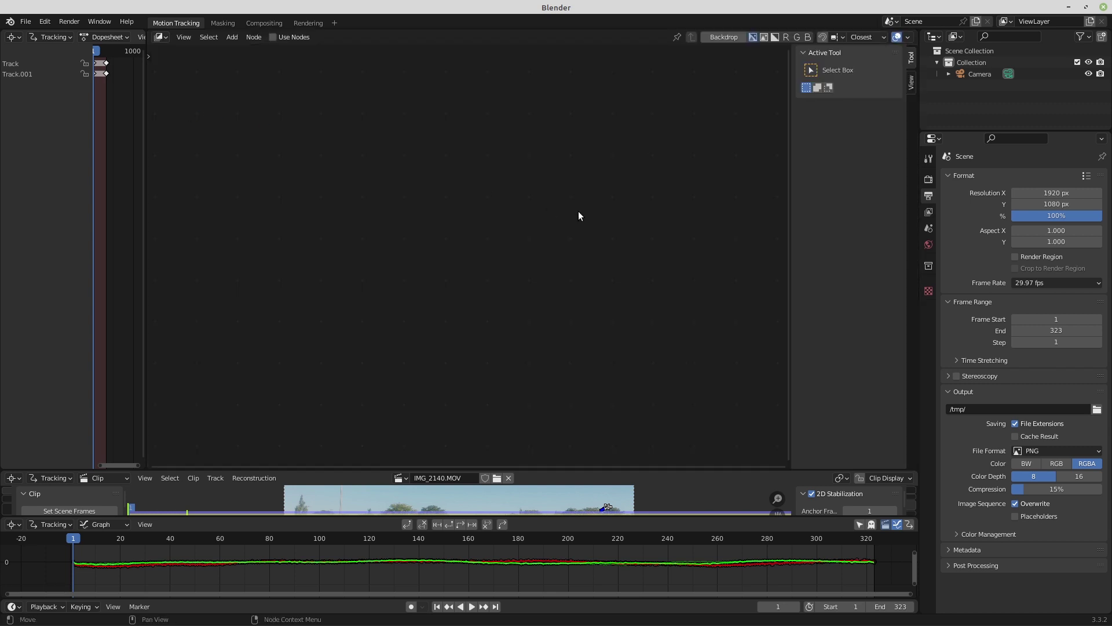
{"action": "left_click", "coordinate": [273, 37]}
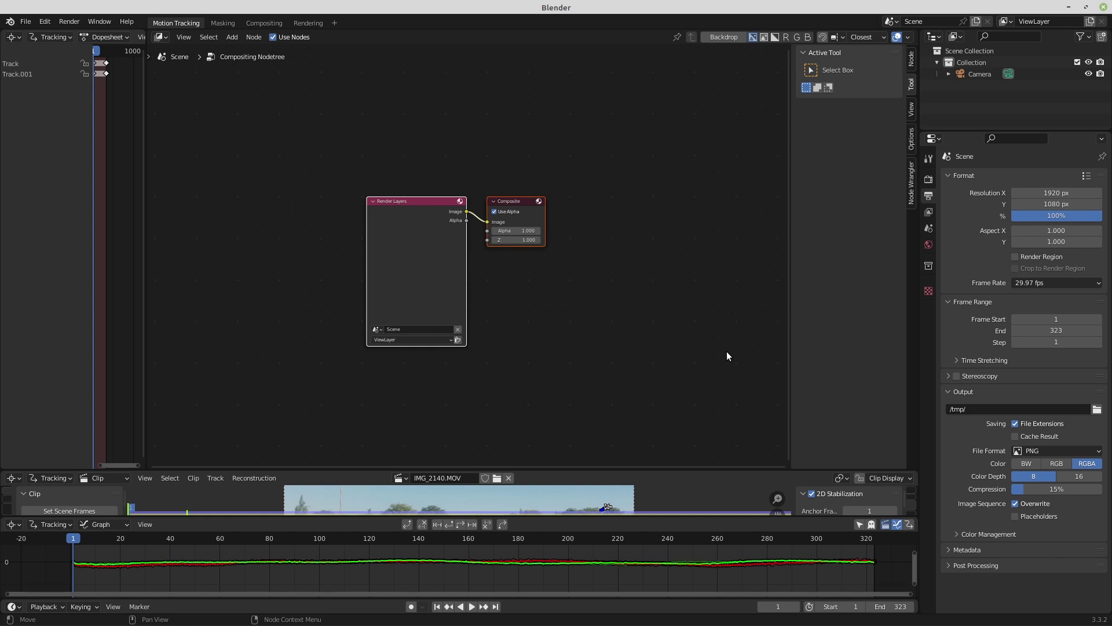
- Delete the Render Layers node and move the Composite node to the upper-right area of the node tree
{"action": "key", "text": "n"}
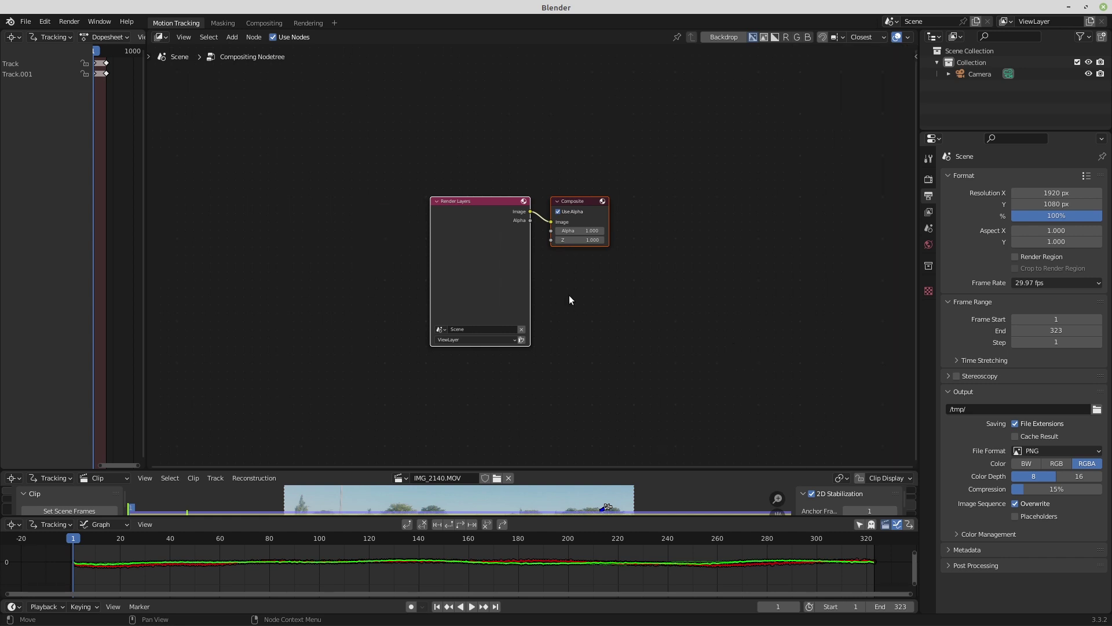
{"action": "left_click", "coordinate": [460, 252]}
{"action": "key", "text": "x"}
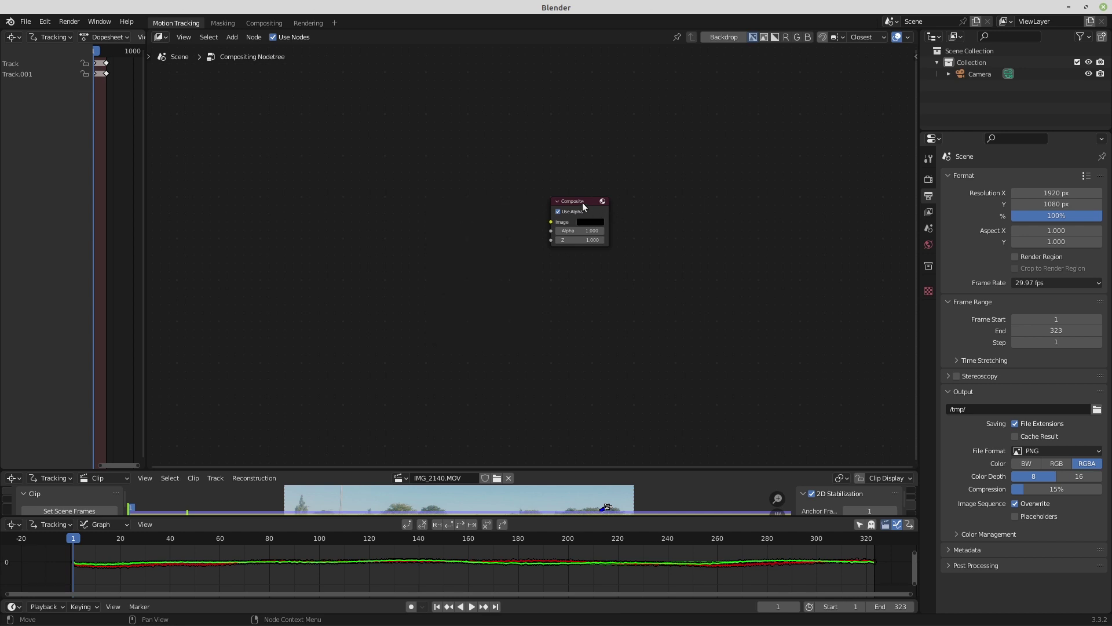
{"action": "left_click_drag", "start_coordinate": [582, 203], "coordinate": [779, 109]}
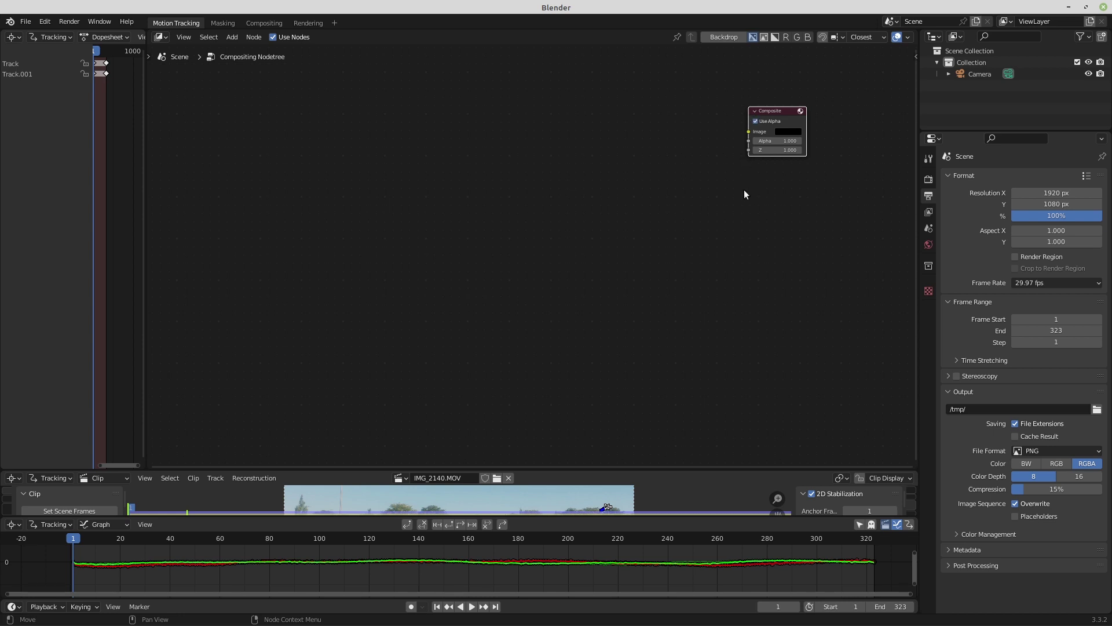
- Add a Viewer output node and place it directly below the Composite node
{"action": "key", "text": "shift+a"}
{"action": "mouse_move", "coordinate": [709, 208]}
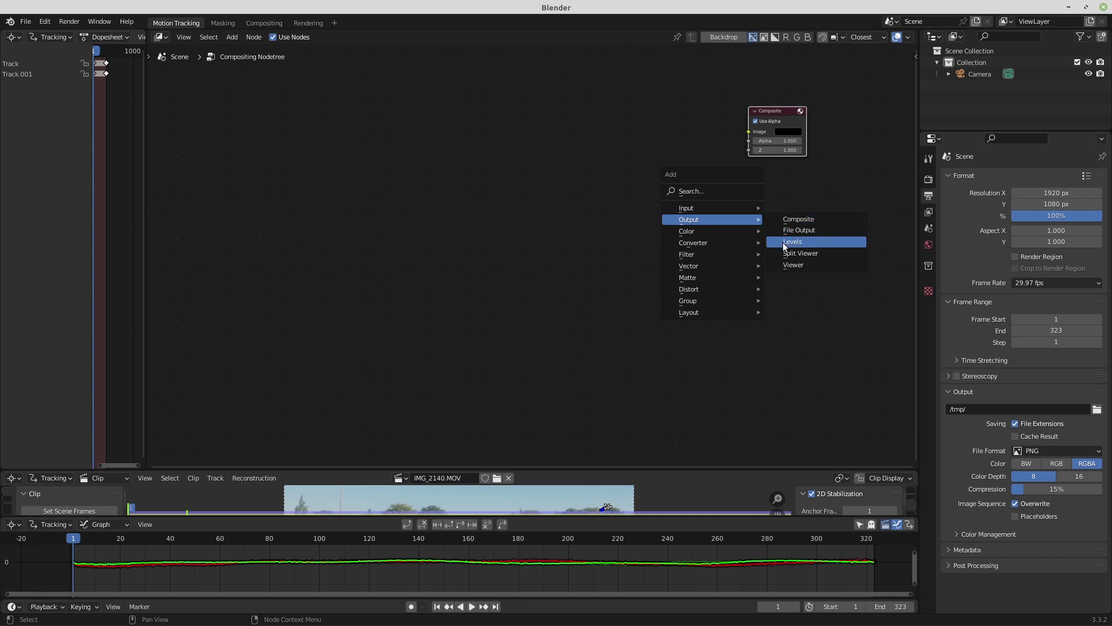
{"action": "left_click", "coordinate": [790, 265]}
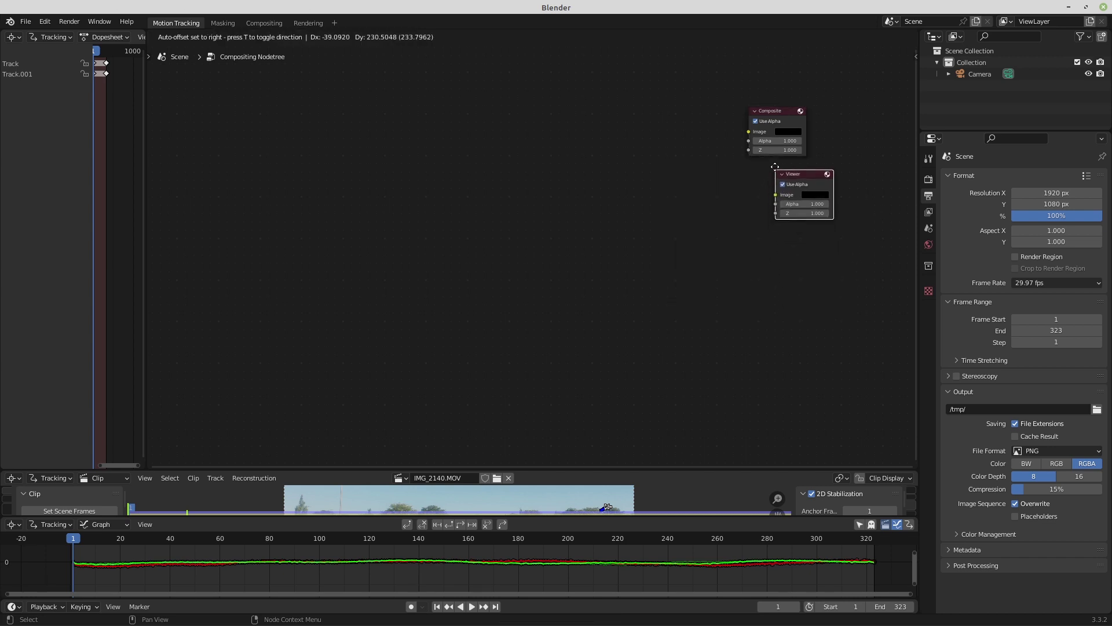
{"action": "left_click", "coordinate": [752, 162]}
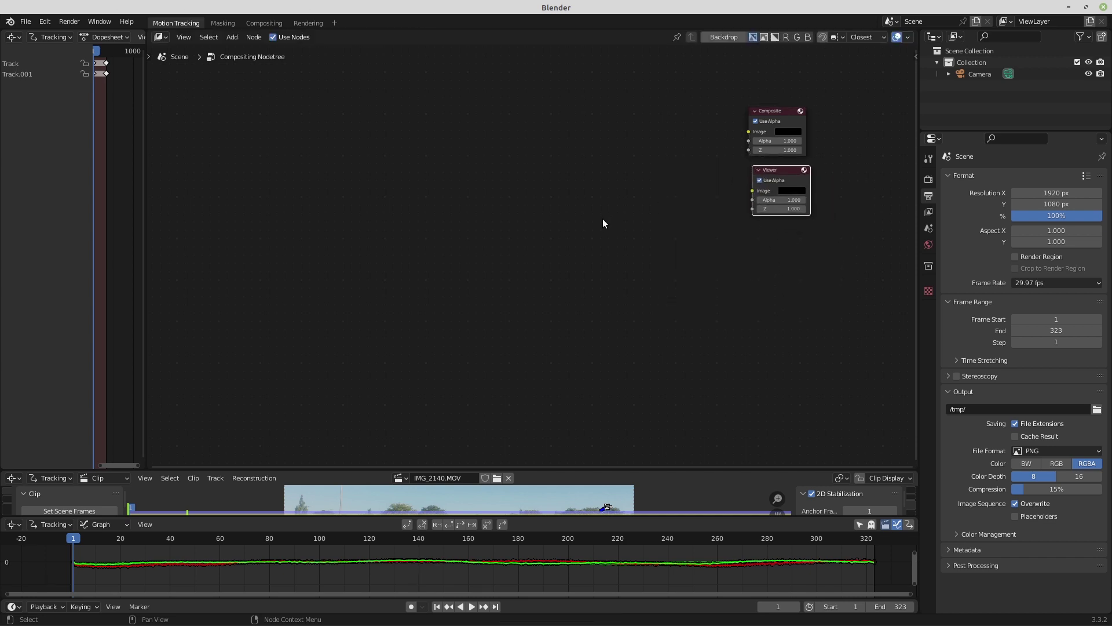
- Add a Reroute point before the output nodes and link it to the Image inputs of Composite and Viewer
{"action": "key", "text": "shift+a"}
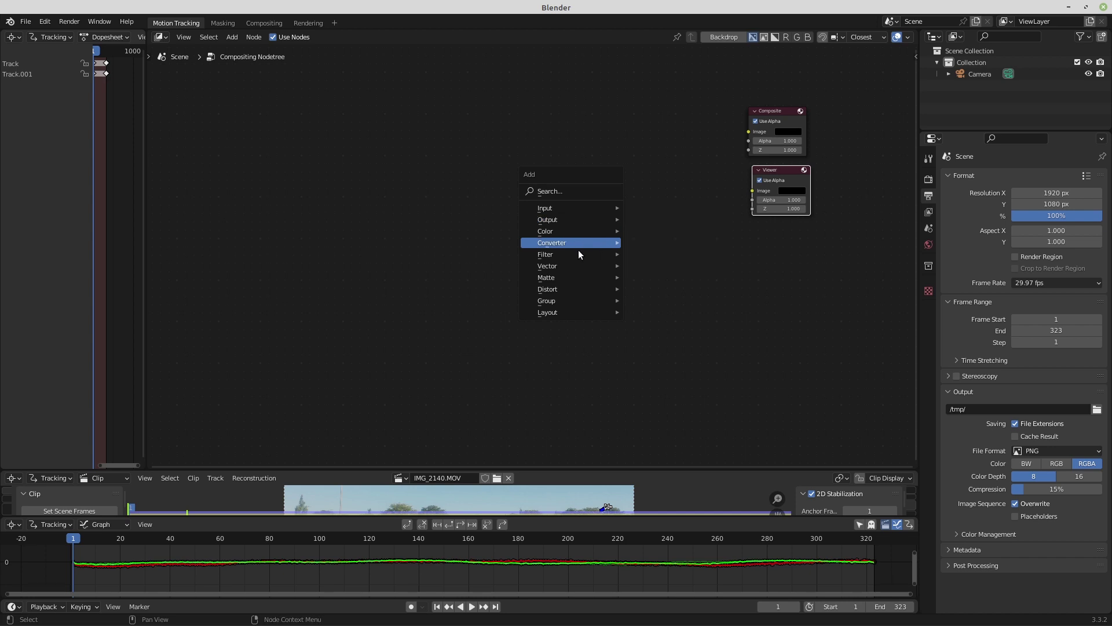
{"action": "mouse_move", "coordinate": [580, 309]}
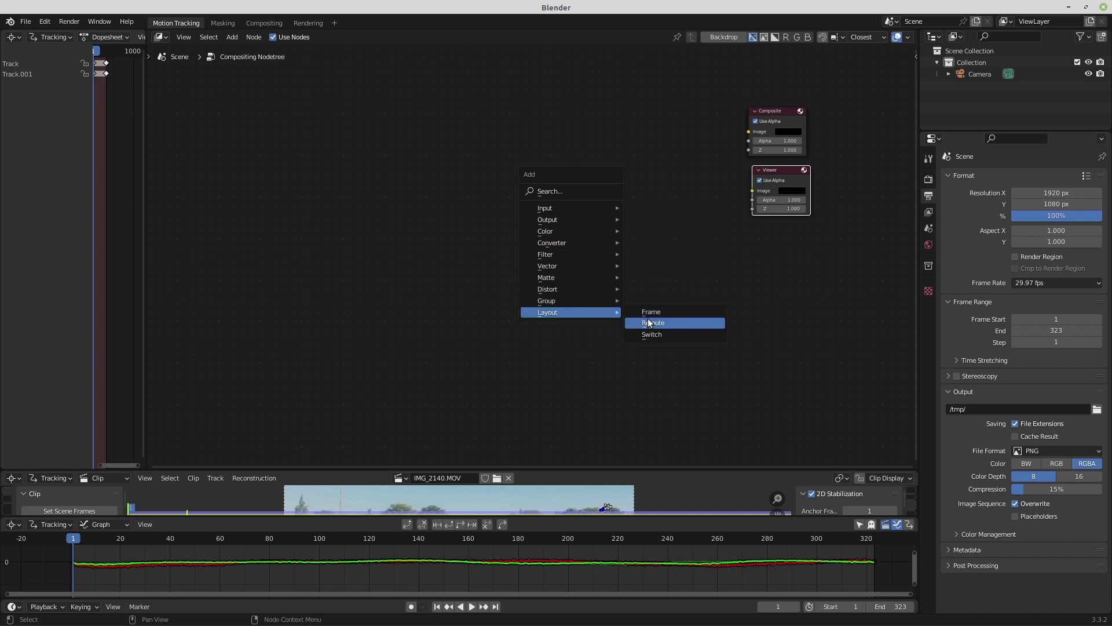
{"action": "left_click", "coordinate": [649, 322]}
{"action": "left_click", "coordinate": [672, 162]}
{"action": "left_click_drag", "start_coordinate": [672, 161], "coordinate": [751, 138]}
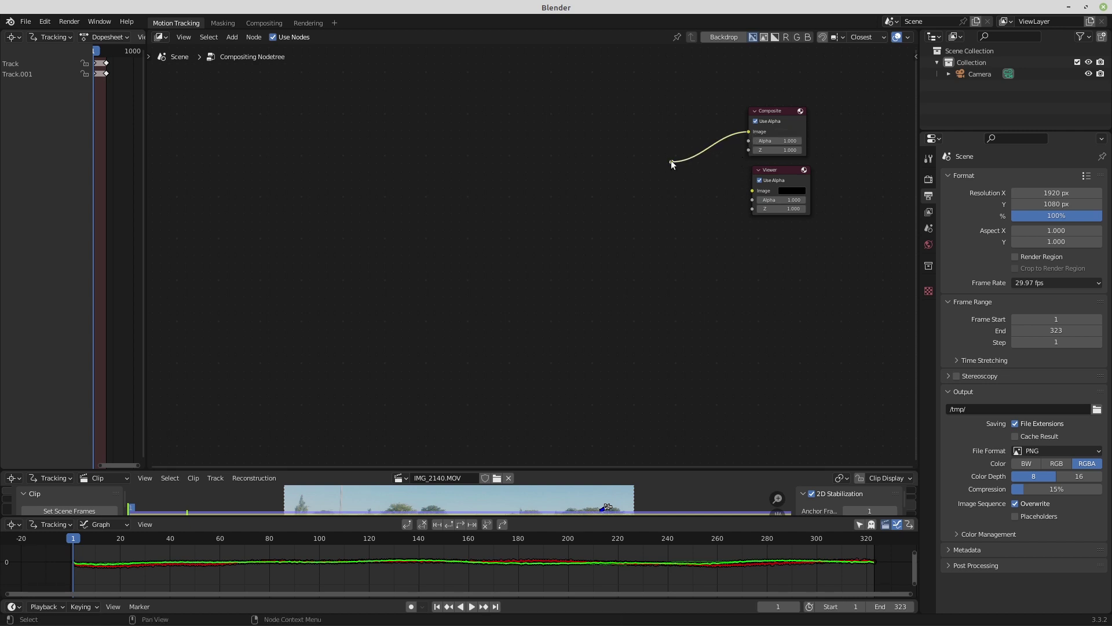
{"action": "left_click_drag", "start_coordinate": [671, 163], "coordinate": [749, 190]}
- Collapse the Viewer and Composite nodes and arrange them compactly with the reroute point close beside them
{"action": "left_click", "coordinate": [757, 171]}
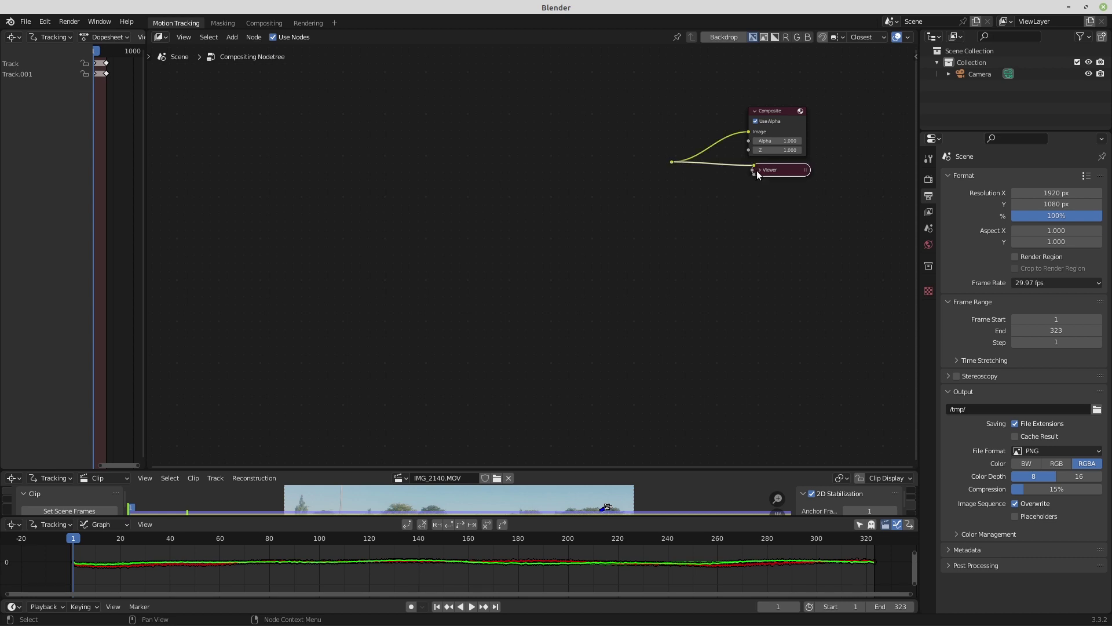
{"action": "left_click", "coordinate": [754, 113]}
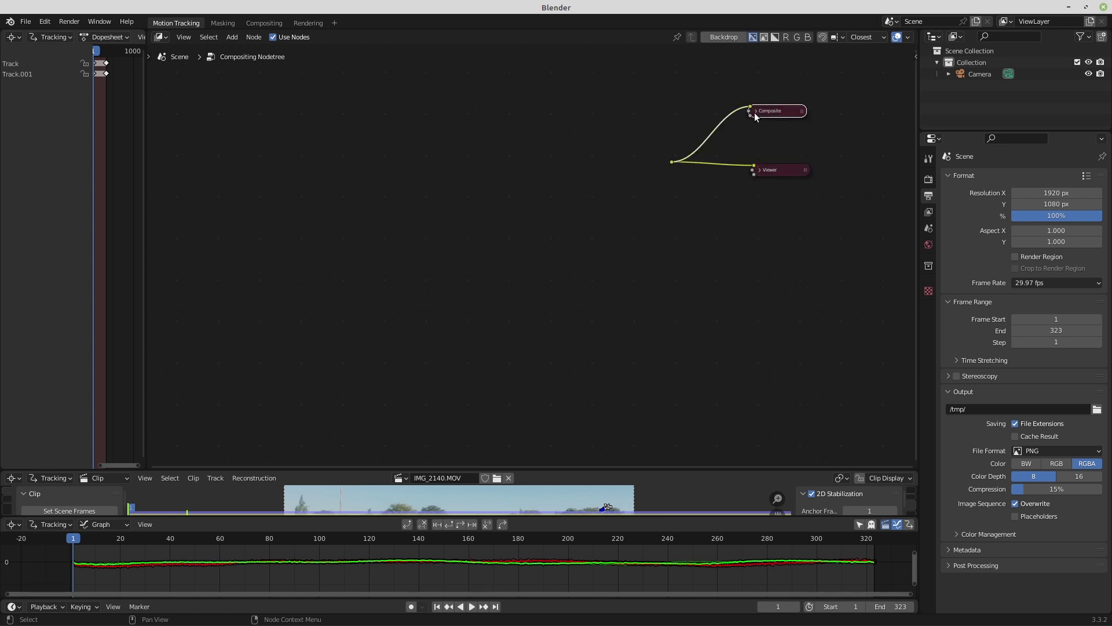
{"action": "left_click_drag", "start_coordinate": [774, 113], "coordinate": [812, 136]}
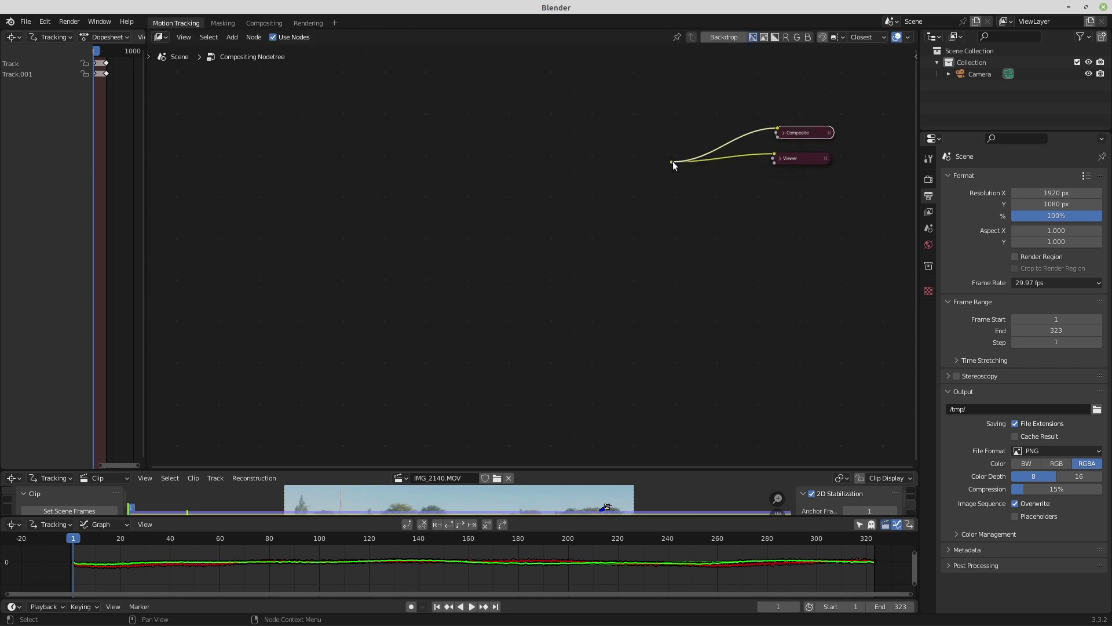
{"action": "left_click", "coordinate": [672, 161]}
{"action": "left_click_drag", "start_coordinate": [672, 161], "coordinate": [726, 154]}
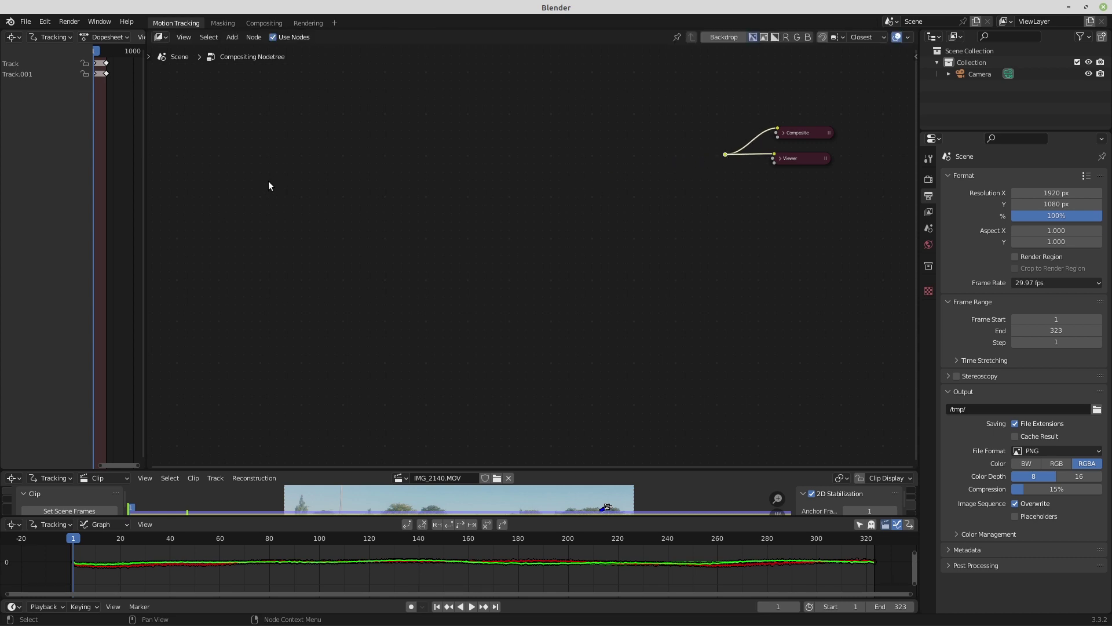
- Add a Movie Clip input node at the start of the node tree and assign IMG_2140.MOV to it
{"action": "key", "text": "shift+a"}
{"action": "mouse_move", "coordinate": [268, 181]}
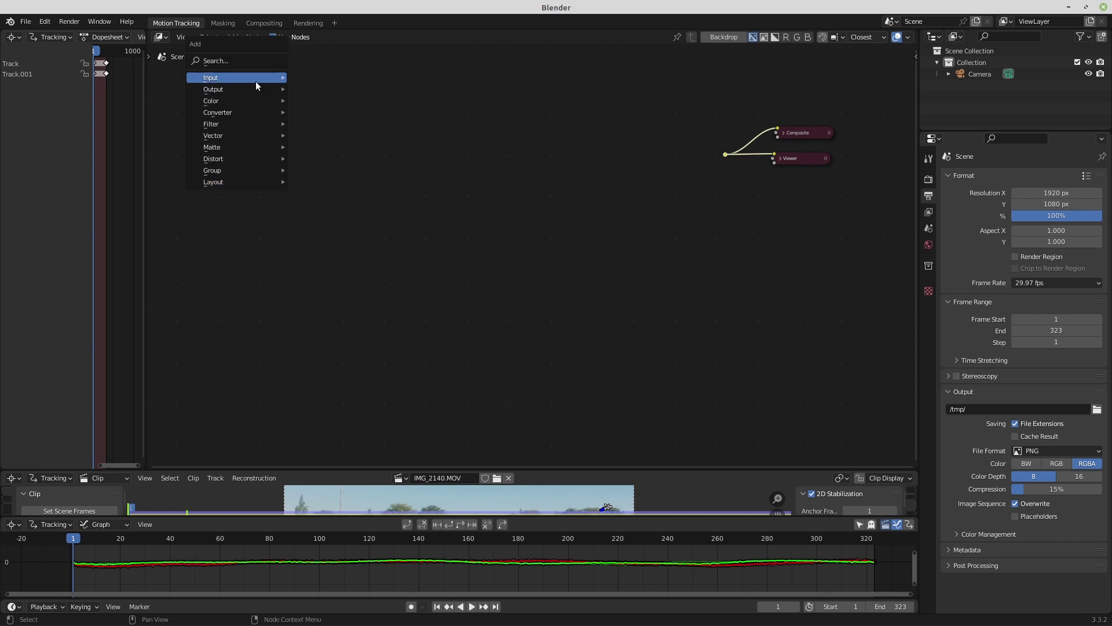
{"action": "mouse_move", "coordinate": [262, 79]}
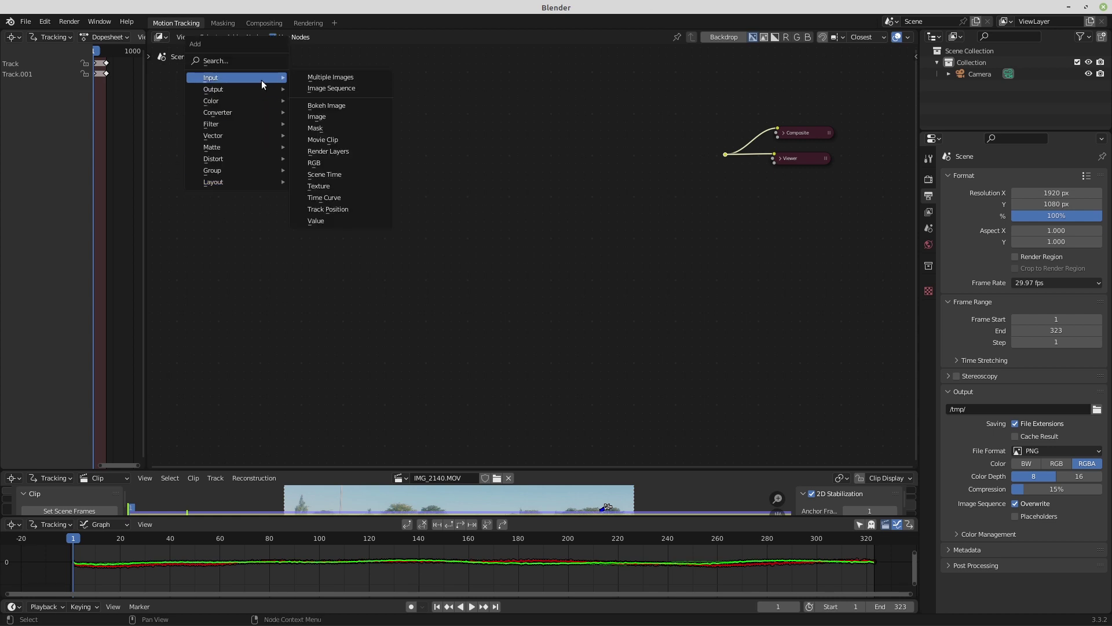
{"action": "left_click", "coordinate": [322, 140]}
{"action": "left_click", "coordinate": [239, 143]}
{"action": "left_click", "coordinate": [253, 270]}
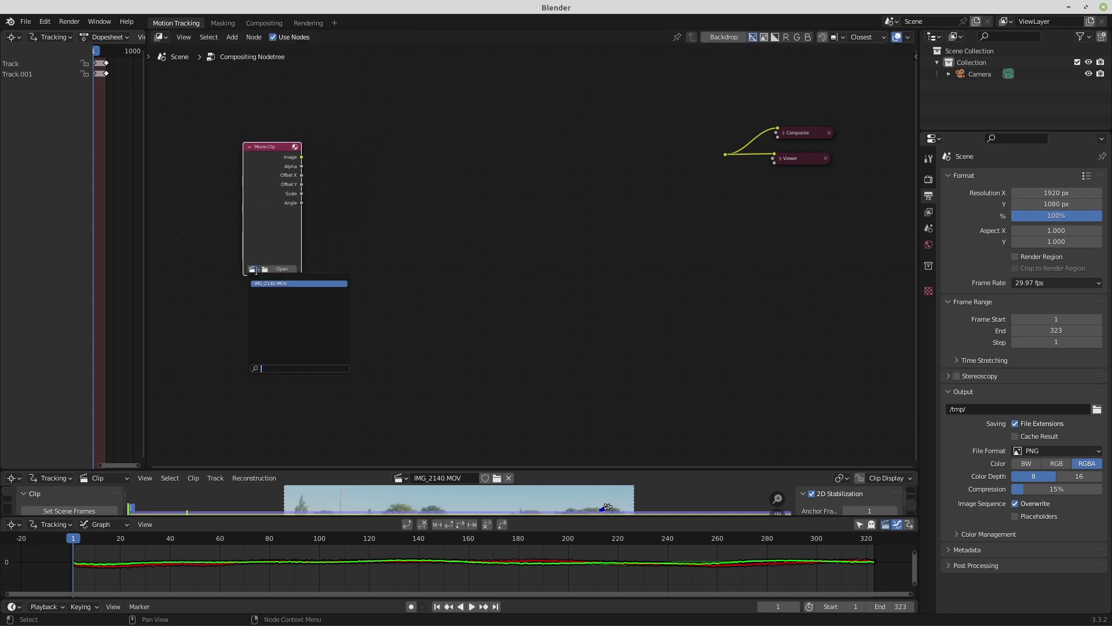
{"action": "left_click", "coordinate": [261, 282]}
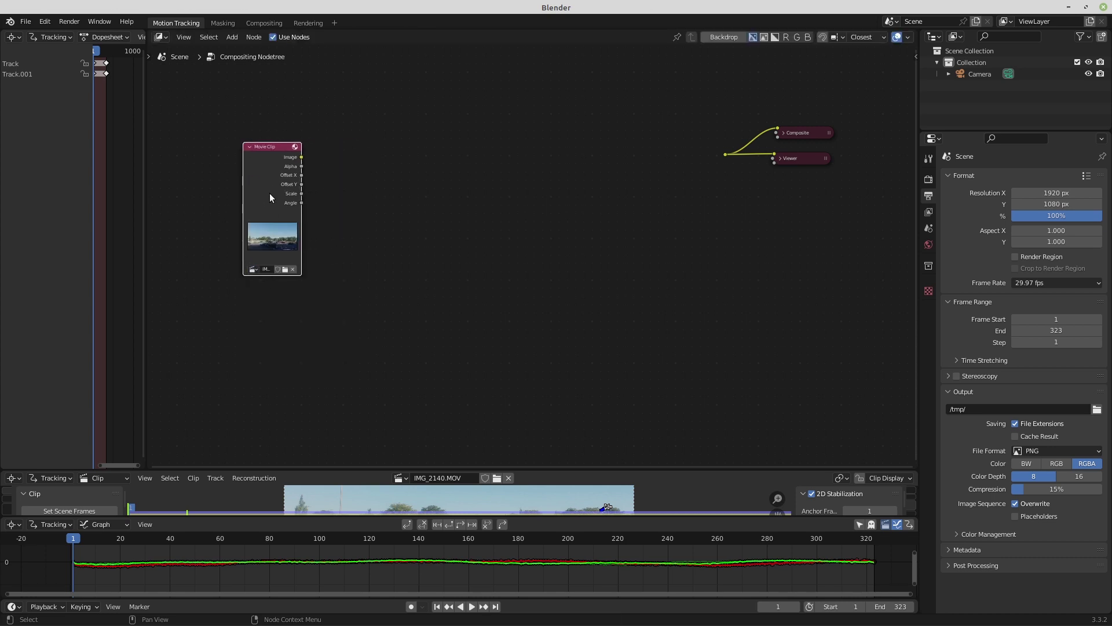
- Connect the Movie Clip node's Image output to the reroute point and test-render the current frame
{"action": "left_click_drag", "start_coordinate": [269, 151], "coordinate": [721, 157]}
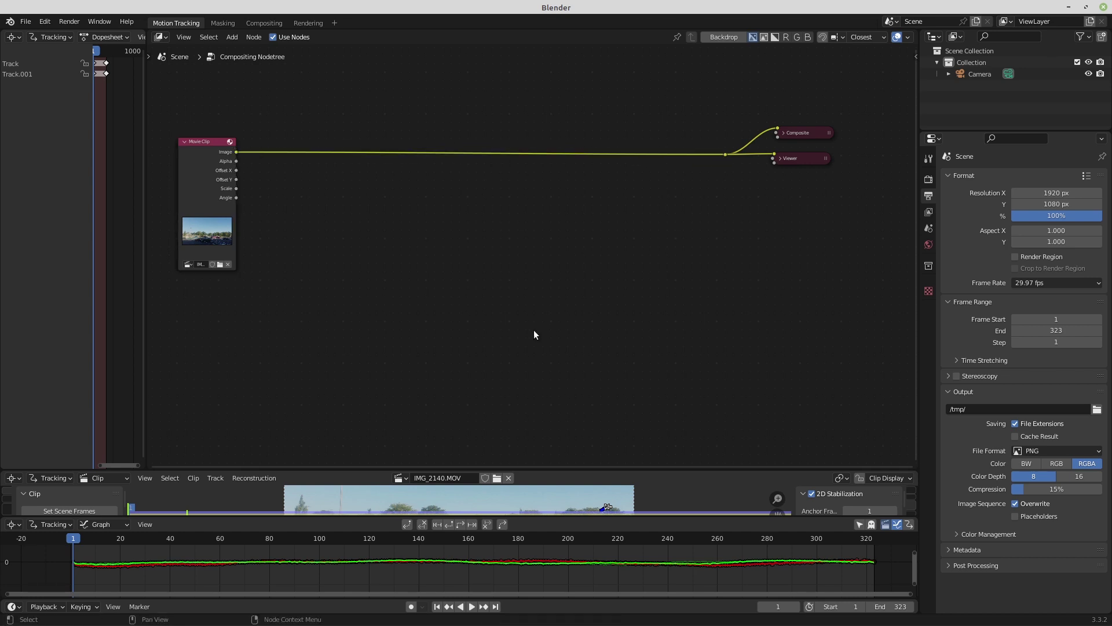
{"action": "key", "text": "F12"}
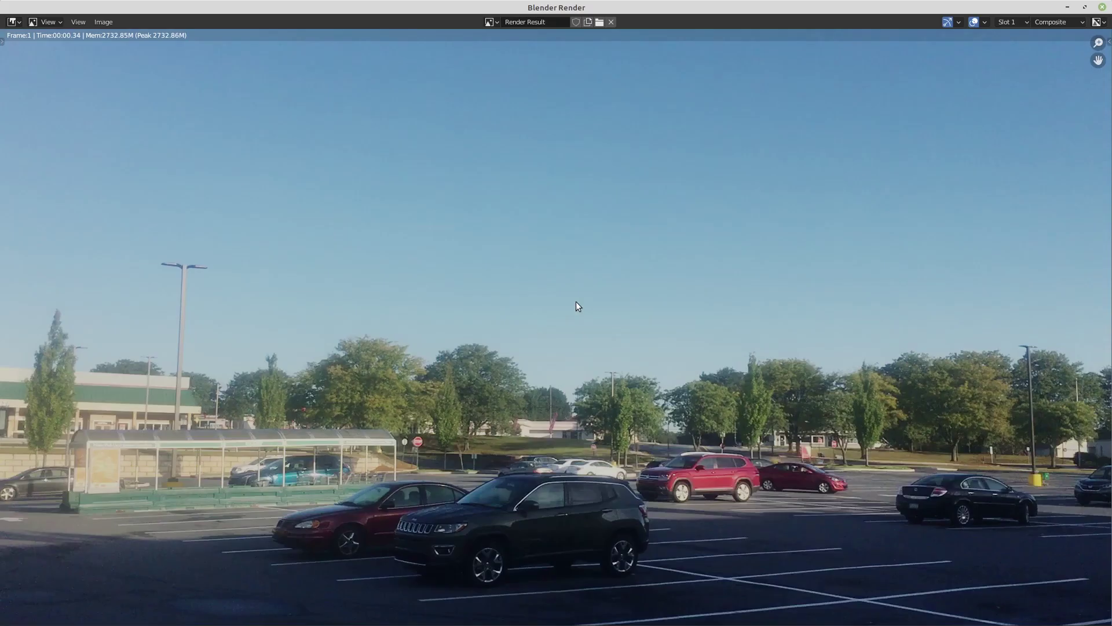
{"action": "left_click", "coordinate": [1102, 7]}
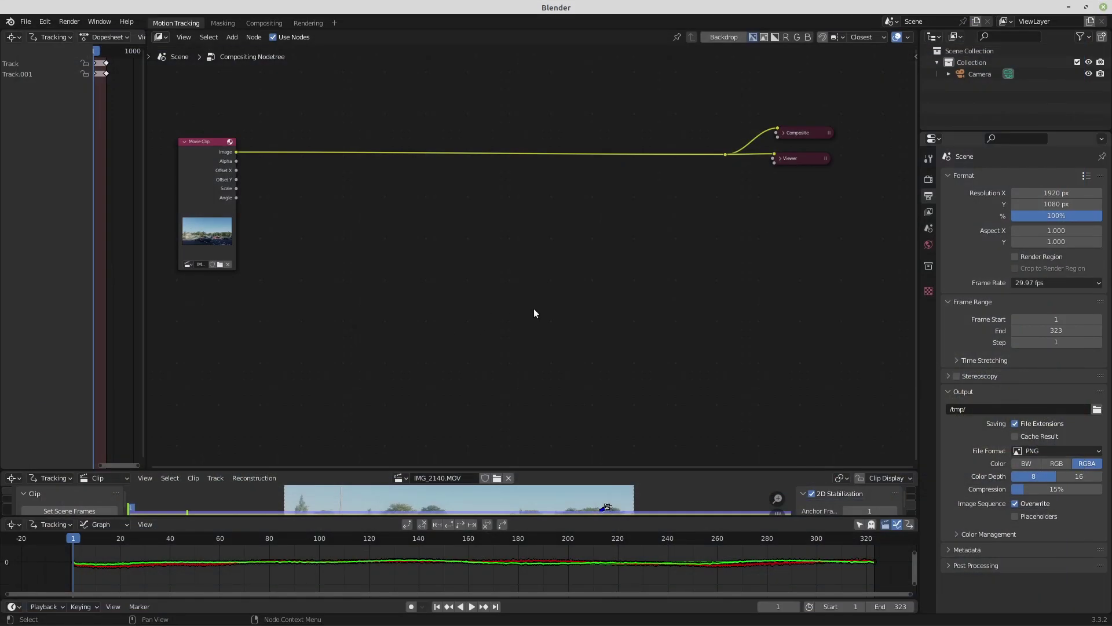
- Turn on the compositor backdrop and scale it so the whole footage frame fits within the node editor
{"action": "left_click", "coordinate": [719, 37]}
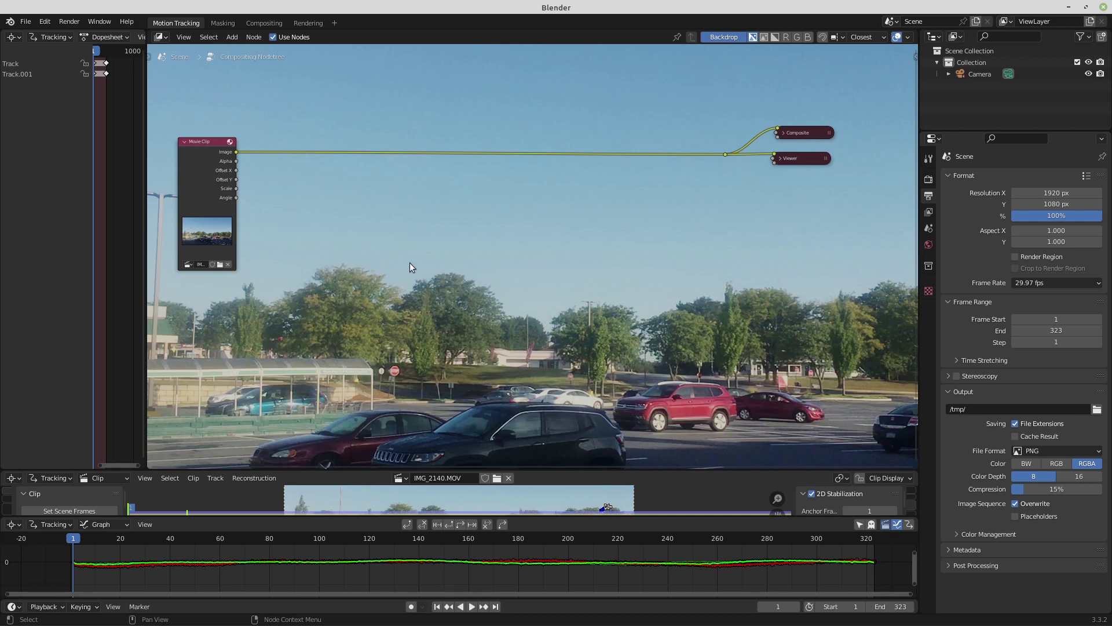
{"action": "key", "text": "v"}
{"action": "key", "text": "v"}
{"action": "key", "text": "v"}
{"action": "key", "text": "v"}
{"action": "key", "text": "v"}
{"action": "key", "text": "v"}
{"action": "key", "text": "v"}
{"action": "key", "text": "v"}
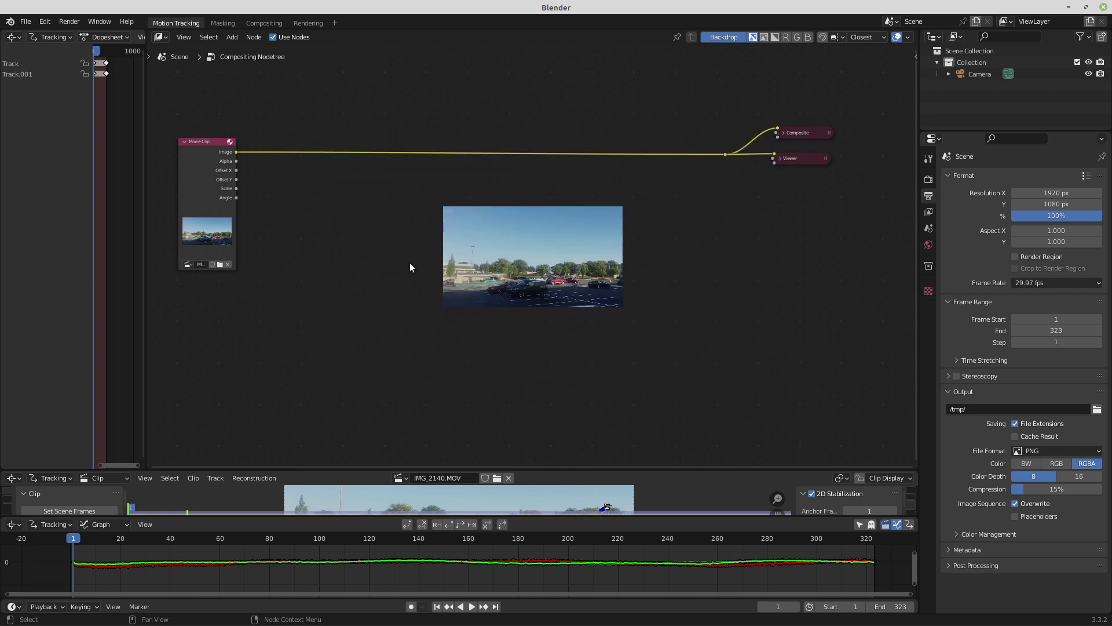
{"action": "key", "text": "alt"}
{"action": "key", "text": "alt+v"}
{"action": "key", "text": "alt+v"}
{"action": "key", "text": "alt+v"}
{"action": "key", "text": "alt+v"}
{"action": "key", "text": "alt+v"}
{"action": "key", "text": "alt+v"}
{"action": "key", "text": "alt+v"}
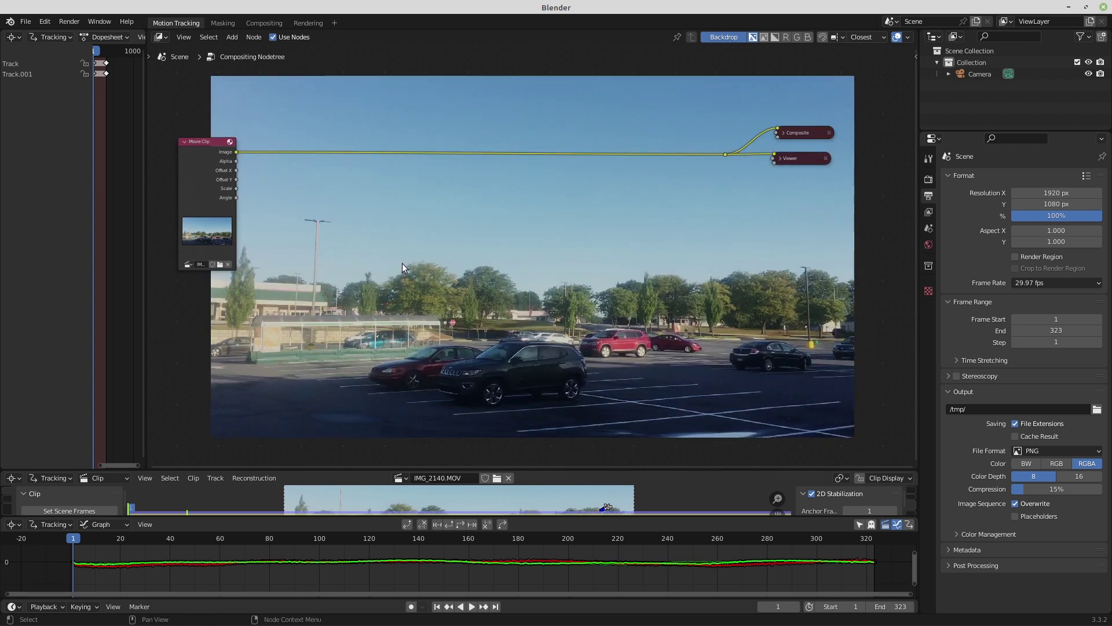
- Scrub through the footage at several frames to review the backdrop, then return to frame 2
{"action": "left_click", "coordinate": [317, 538]}
{"action": "left_click_drag", "start_coordinate": [398, 539], "coordinate": [492, 543]}
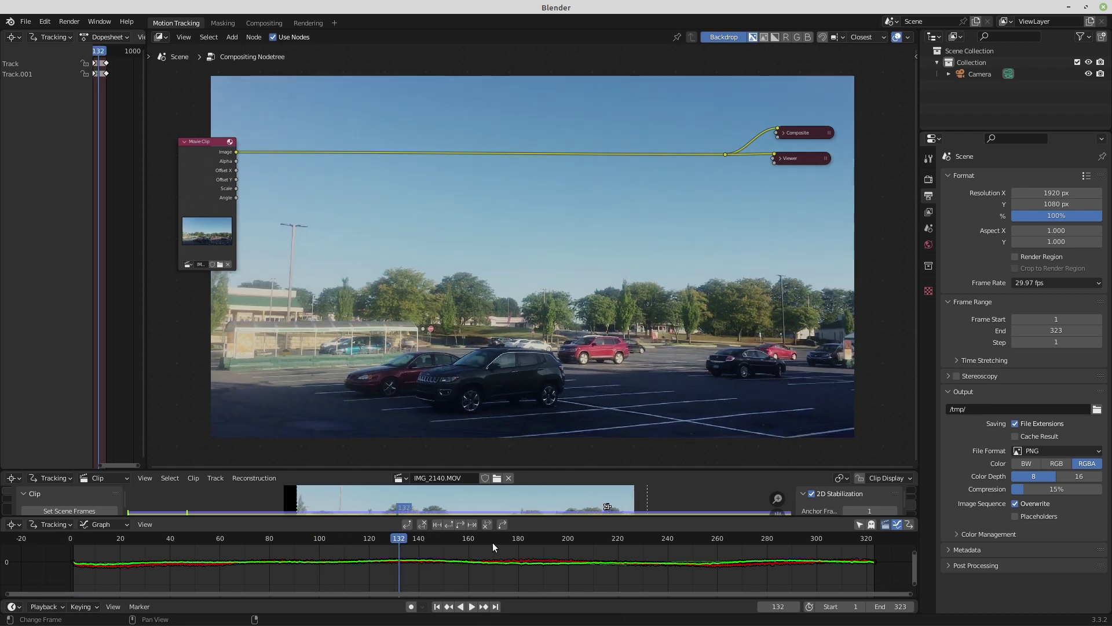
{"action": "left_click", "coordinate": [592, 544]}
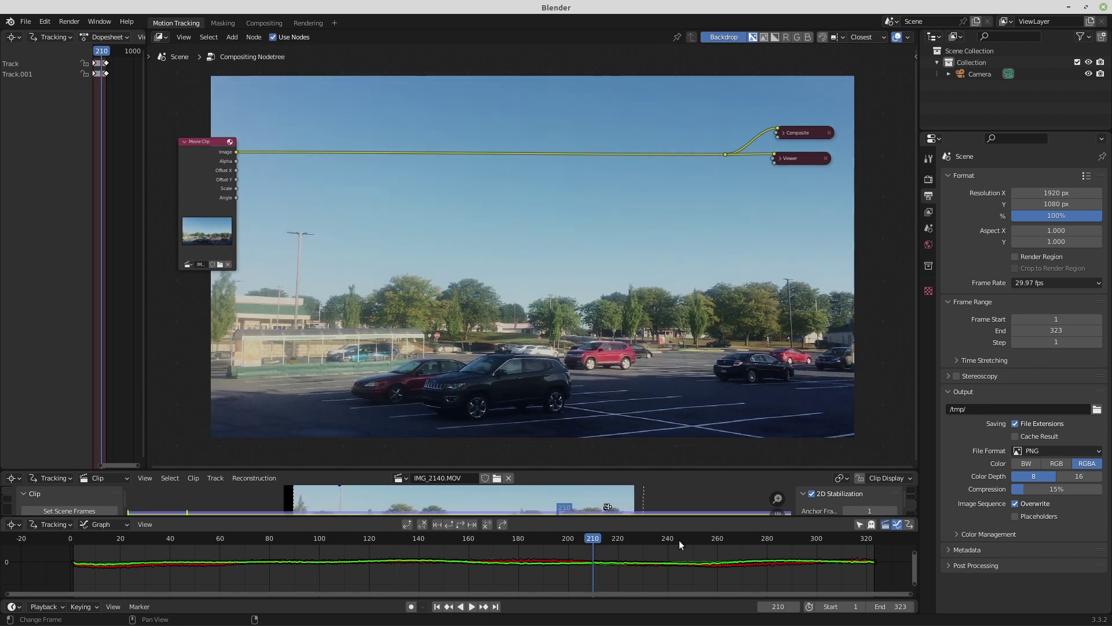
{"action": "left_click", "coordinate": [679, 540]}
{"action": "left_click", "coordinate": [75, 538]}
- Add an Image node with planet-67672_1920.jpeg from the Desktop's blenderLessonRaw folder and place it below and right of the Movie Clip node
{"action": "key", "text": "shift+a"}
{"action": "mouse_move", "coordinate": [513, 339]}
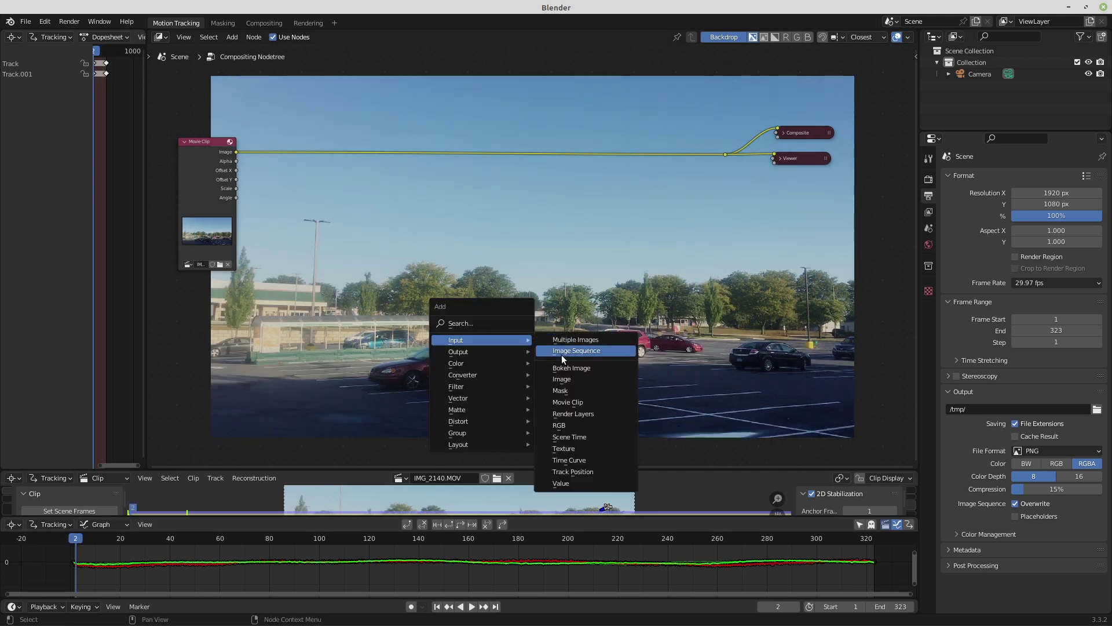
{"action": "left_click", "coordinate": [564, 381]}
{"action": "left_click", "coordinate": [422, 269]}
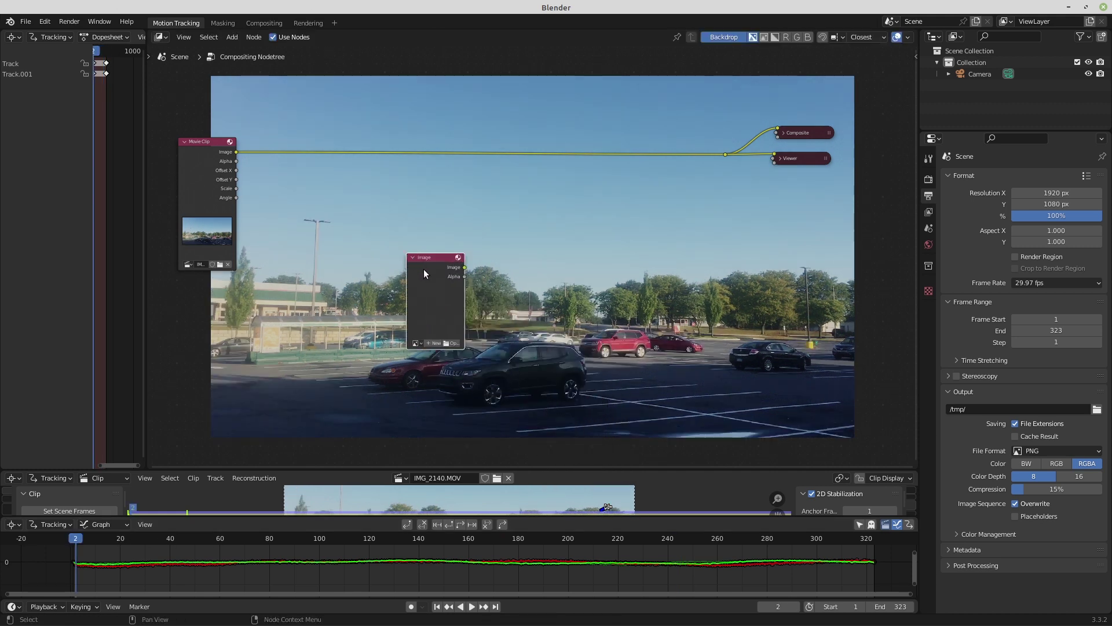
{"action": "left_click", "coordinate": [450, 344]}
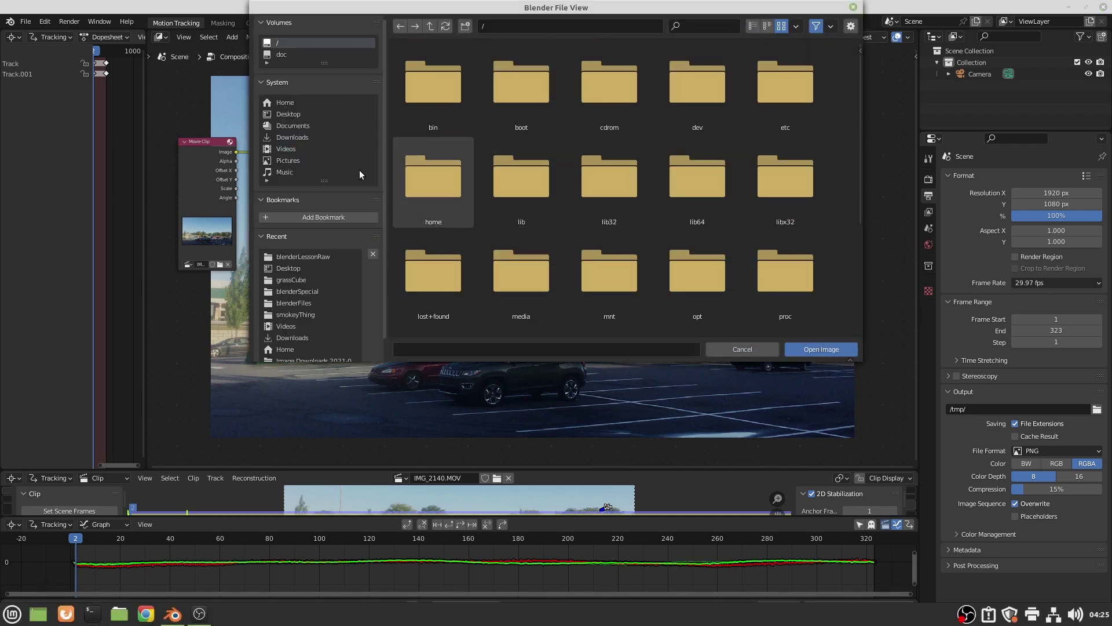
{"action": "left_click", "coordinate": [290, 116]}
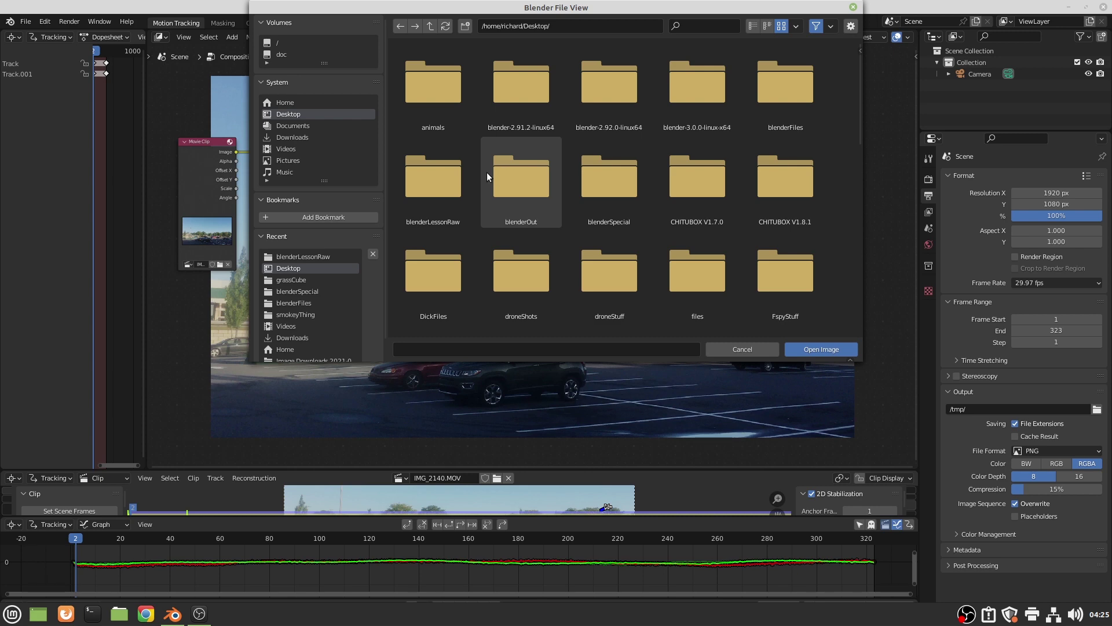
{"action": "double_click", "coordinate": [446, 177]}
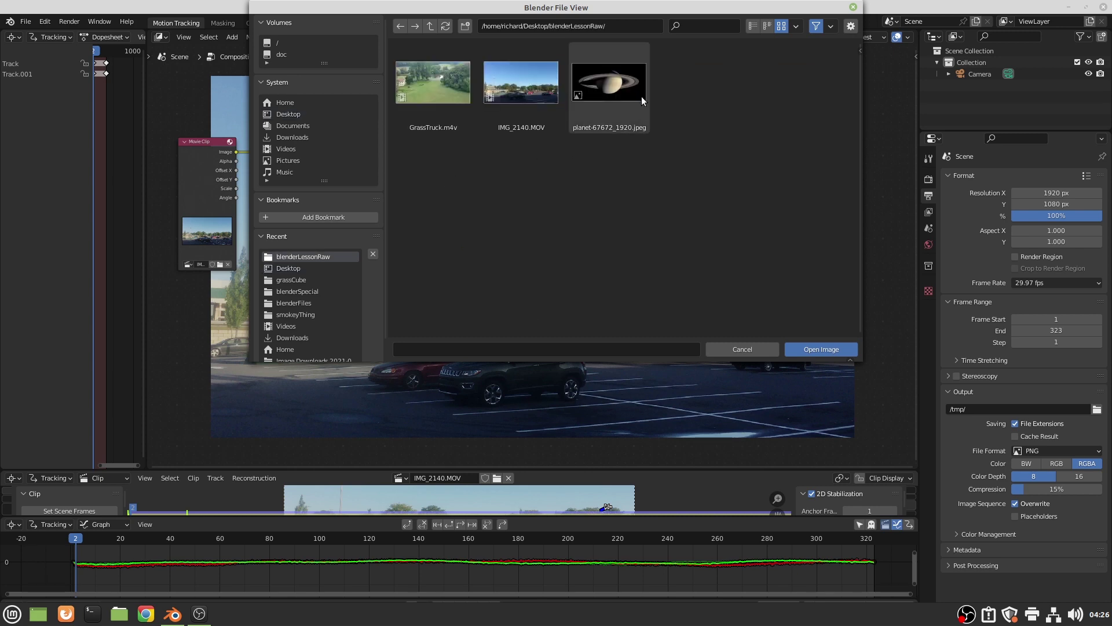
{"action": "double_click", "coordinate": [628, 88]}
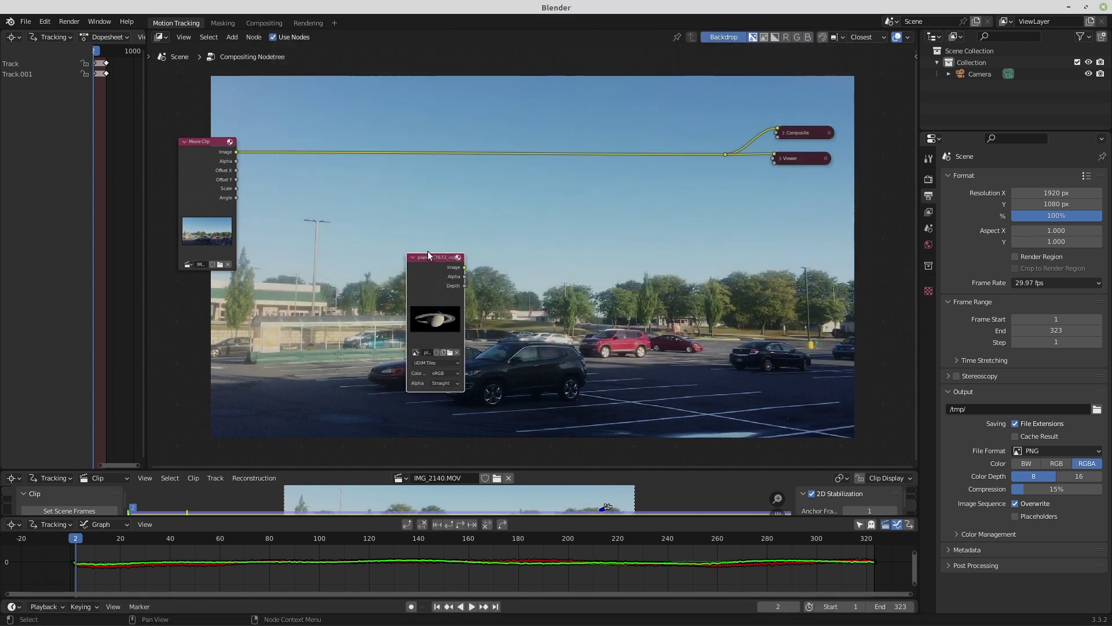
{"action": "left_click_drag", "start_coordinate": [436, 259], "coordinate": [316, 288]}
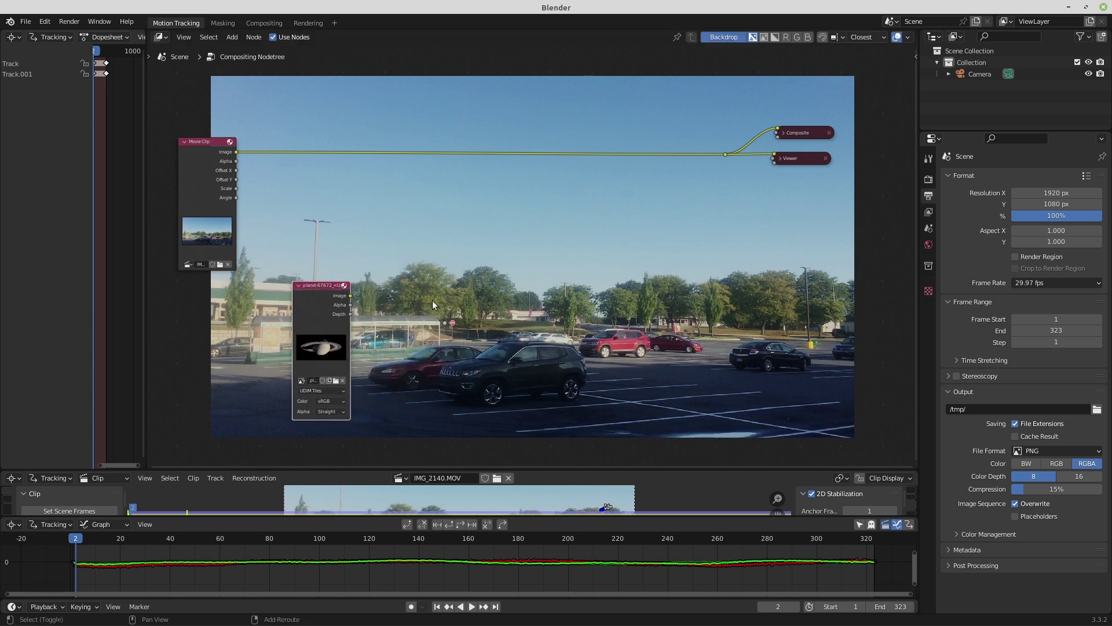
- Insert a Mix color node into the link between the Movie Clip node and the reroute point
{"action": "key", "text": "shift+a"}
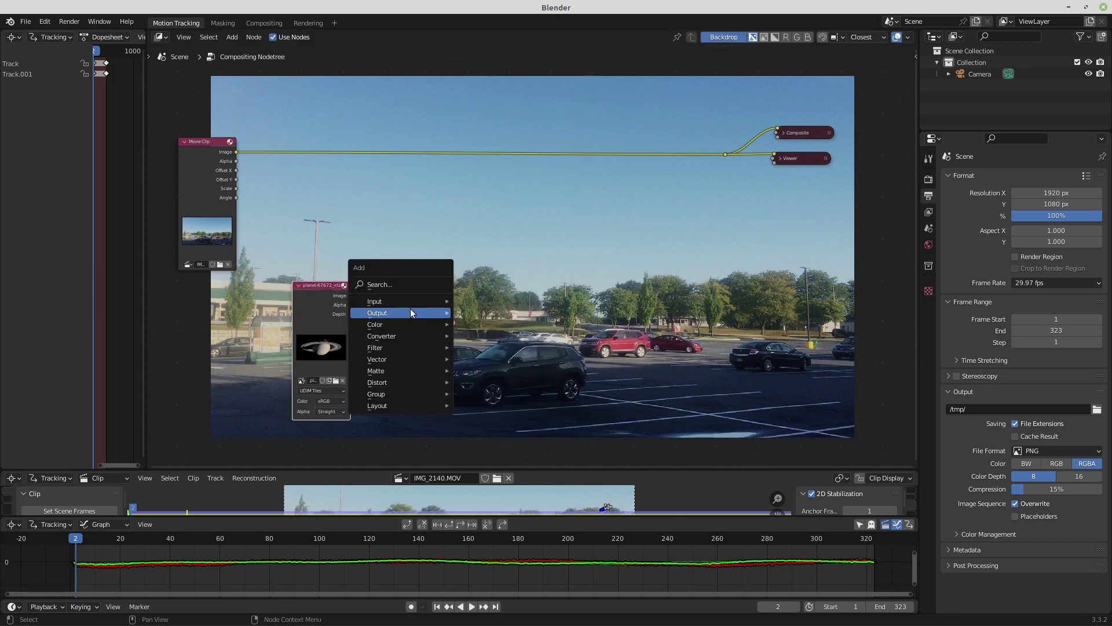
{"action": "mouse_move", "coordinate": [406, 324]}
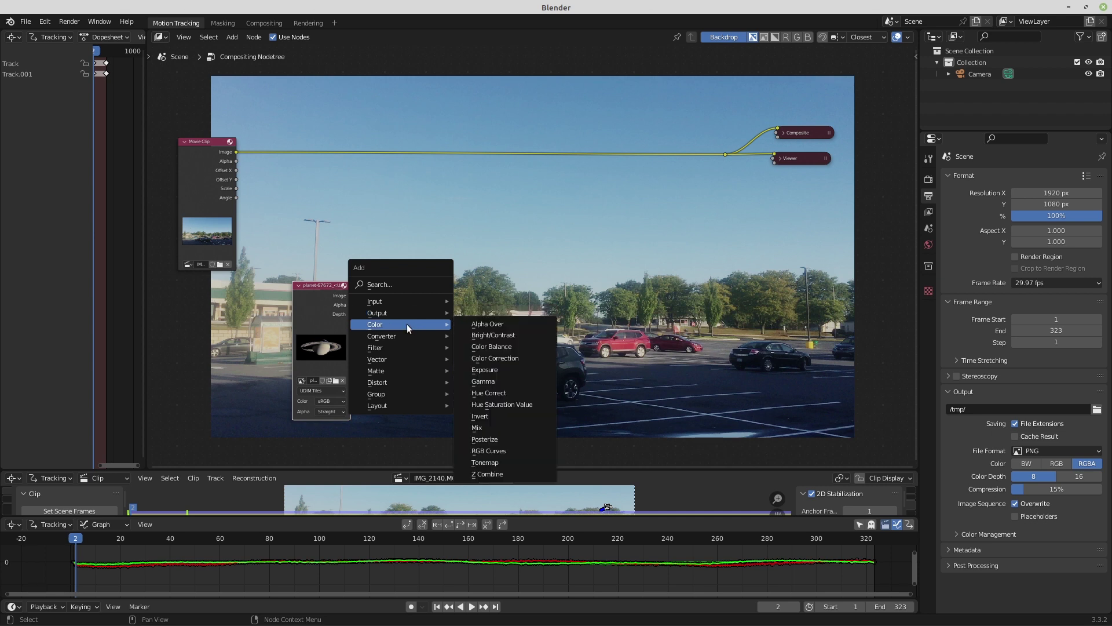
{"action": "left_click", "coordinate": [482, 427]}
{"action": "left_click", "coordinate": [610, 156]}
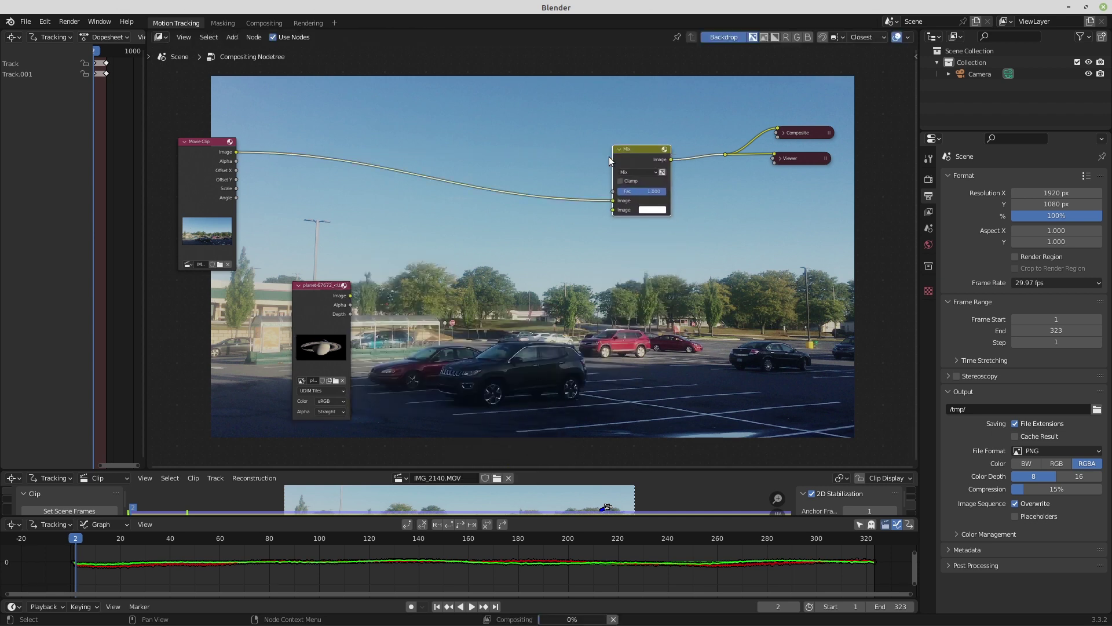
- Set the Mix node's blending mode to Add, link the planet image to its second Image input, and shift the planet node down and left
{"action": "left_click", "coordinate": [644, 173]}
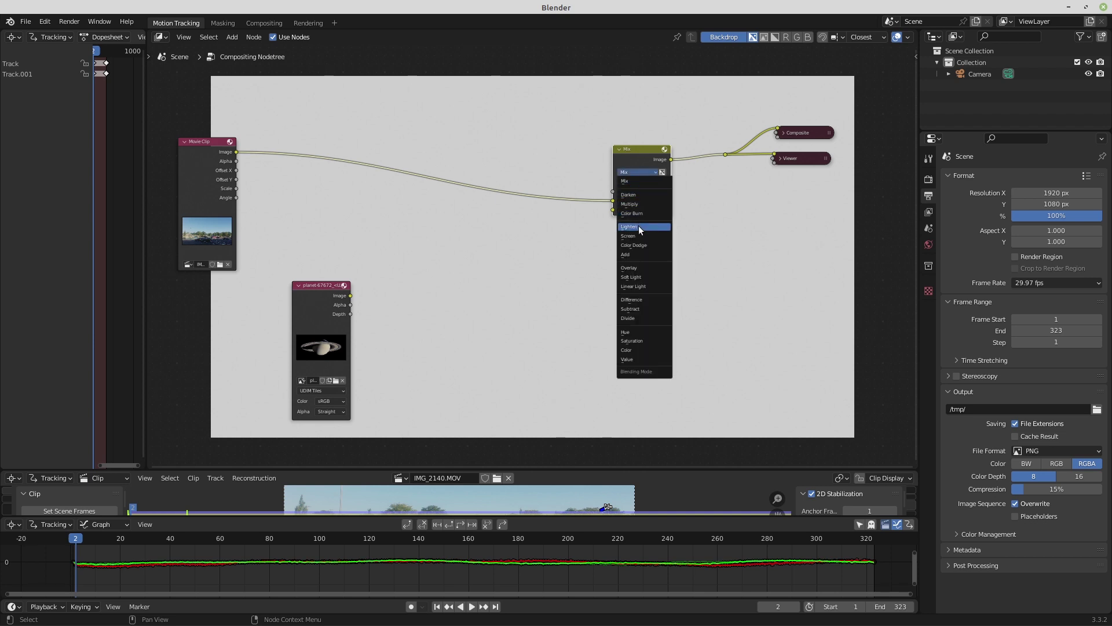
{"action": "left_click", "coordinate": [639, 254]}
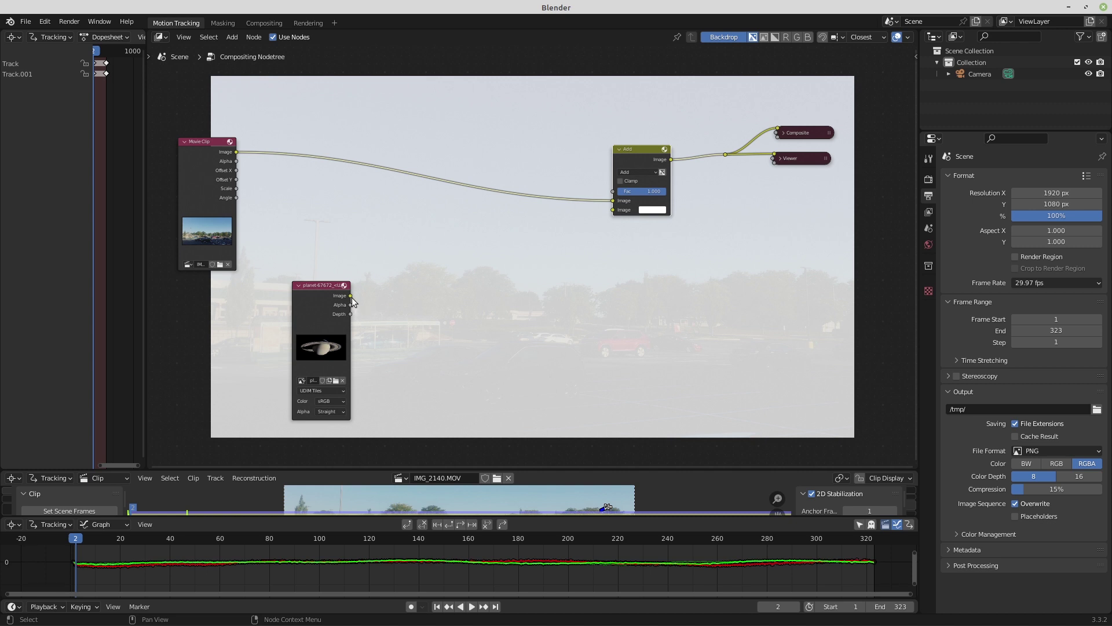
{"action": "left_click_drag", "start_coordinate": [351, 296], "coordinate": [613, 210]}
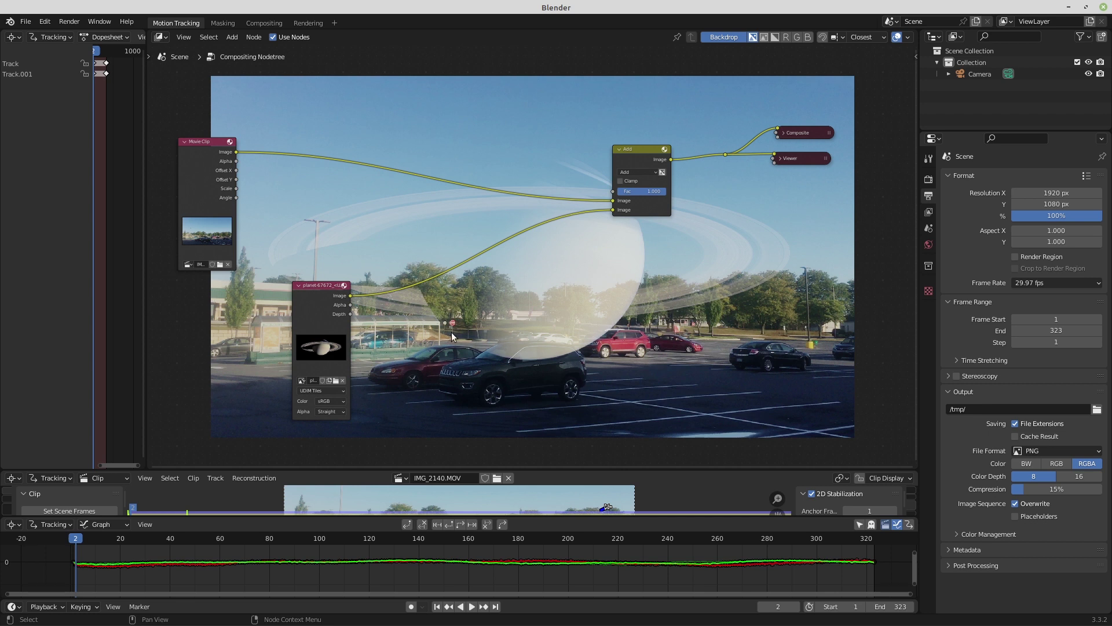
{"action": "left_click_drag", "start_coordinate": [317, 286], "coordinate": [301, 310]}
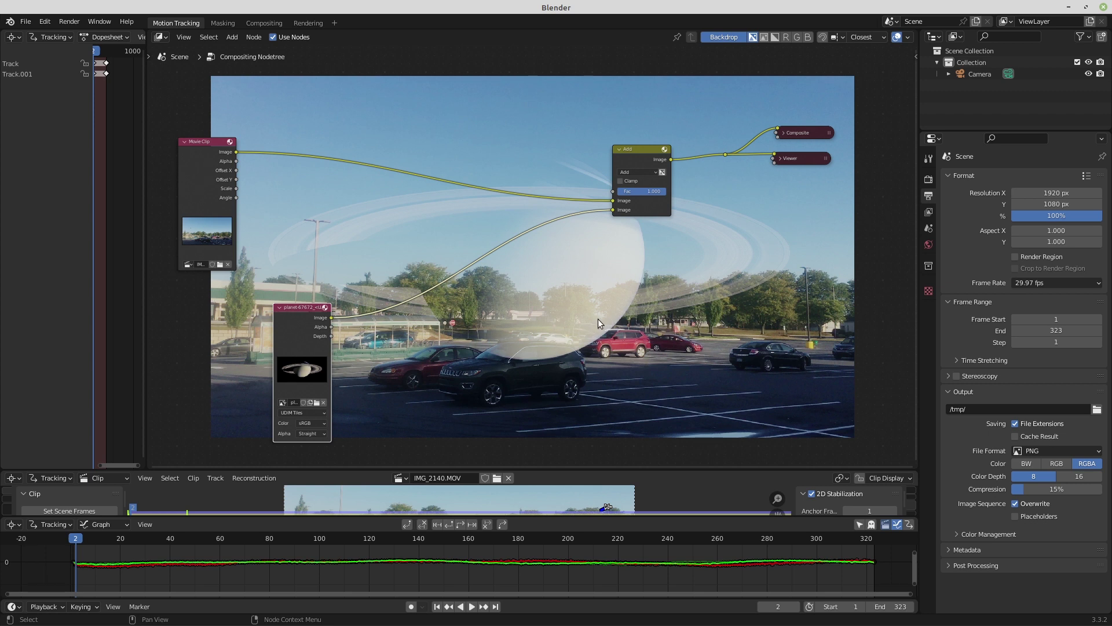
- Add a Transform node, place a duplicate beside it, and insert the original into the link between the planet image and the Add node
{"action": "key", "text": "shift+a"}
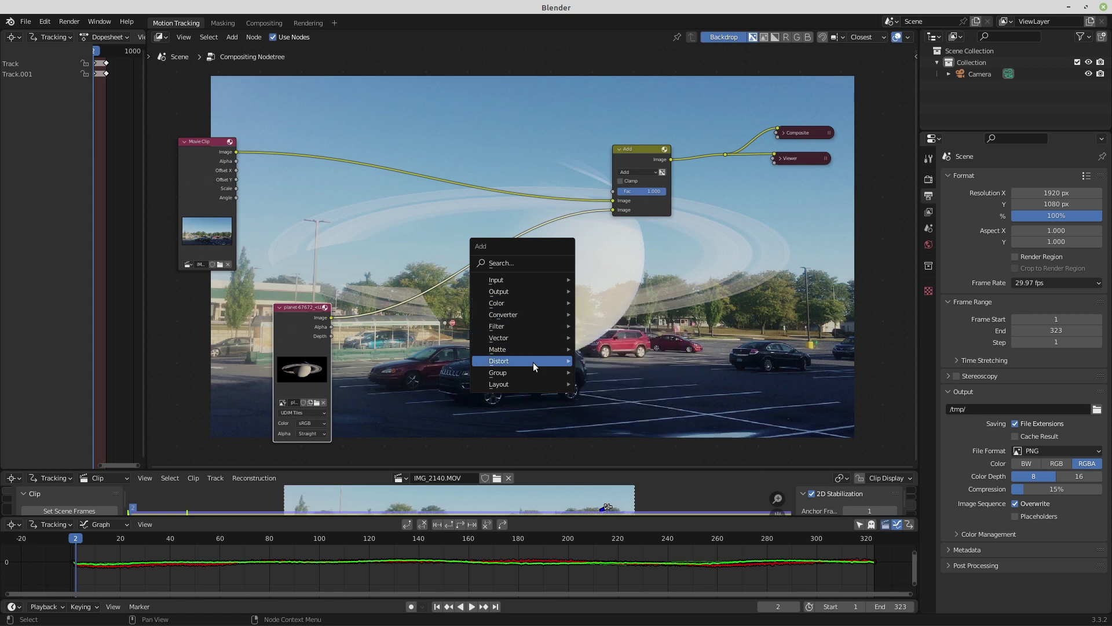
{"action": "mouse_move", "coordinate": [533, 366]}
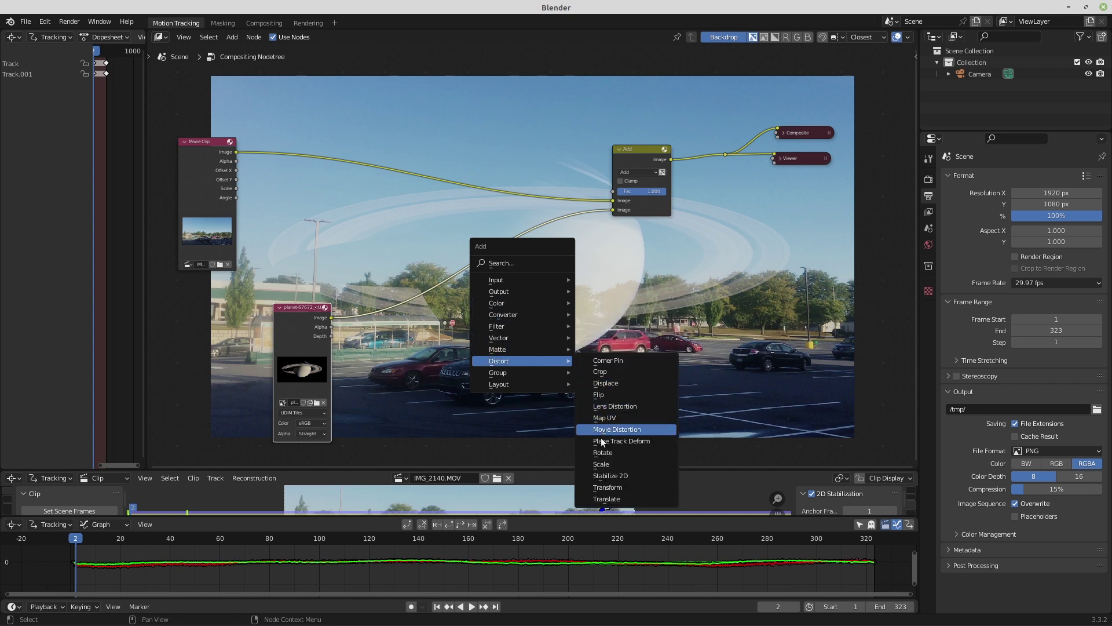
{"action": "left_click", "coordinate": [605, 487]}
{"action": "left_click", "coordinate": [477, 312]}
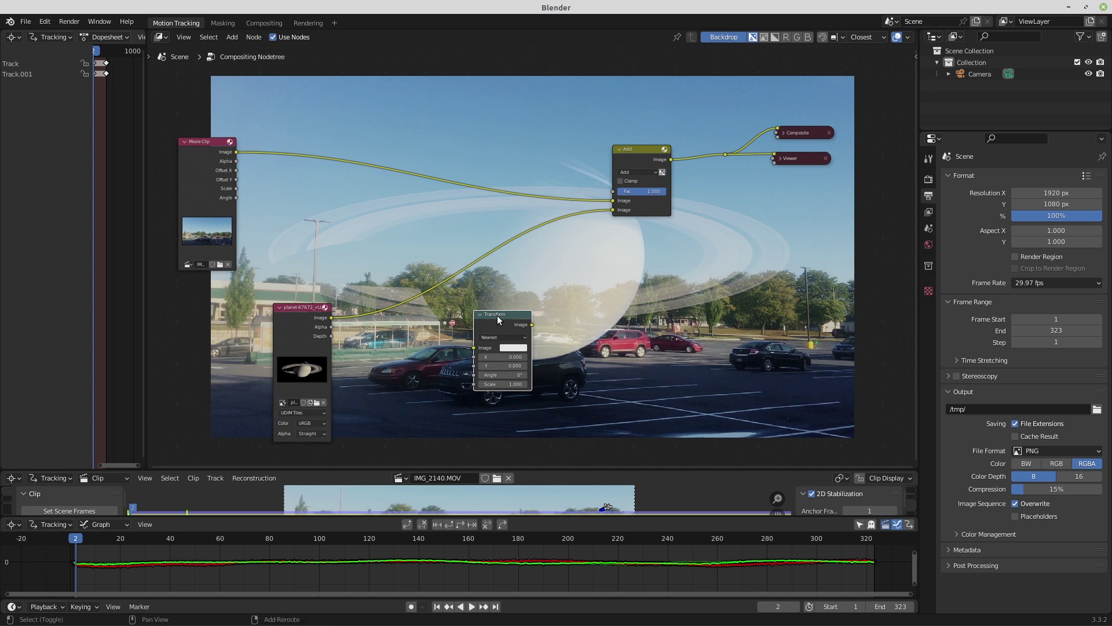
{"action": "key", "text": "shift+d"}
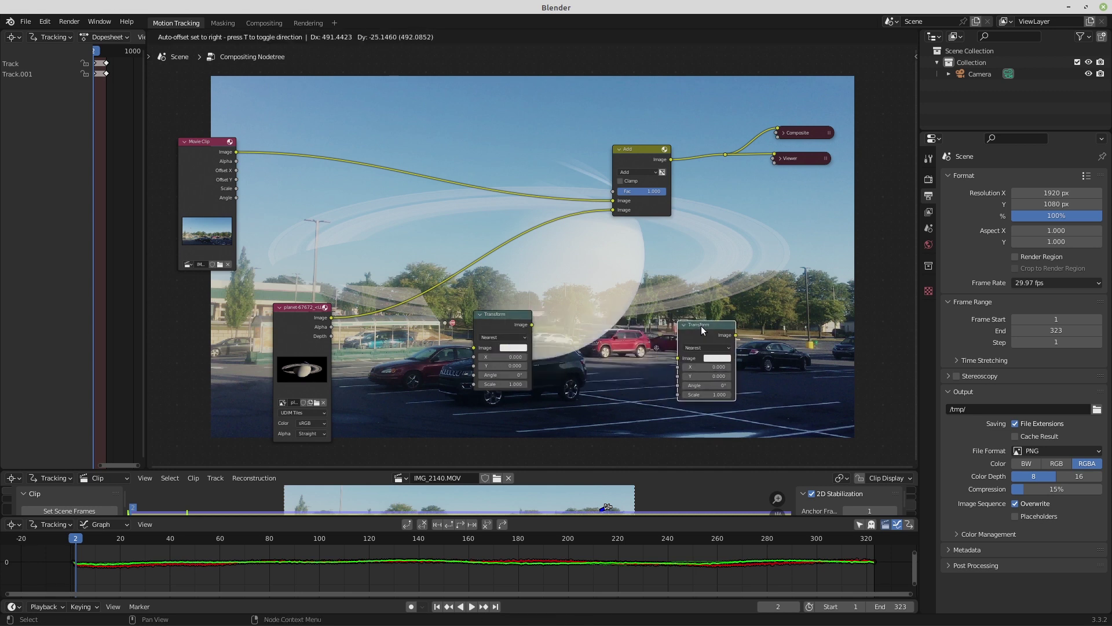
{"action": "left_click", "coordinate": [701, 325]}
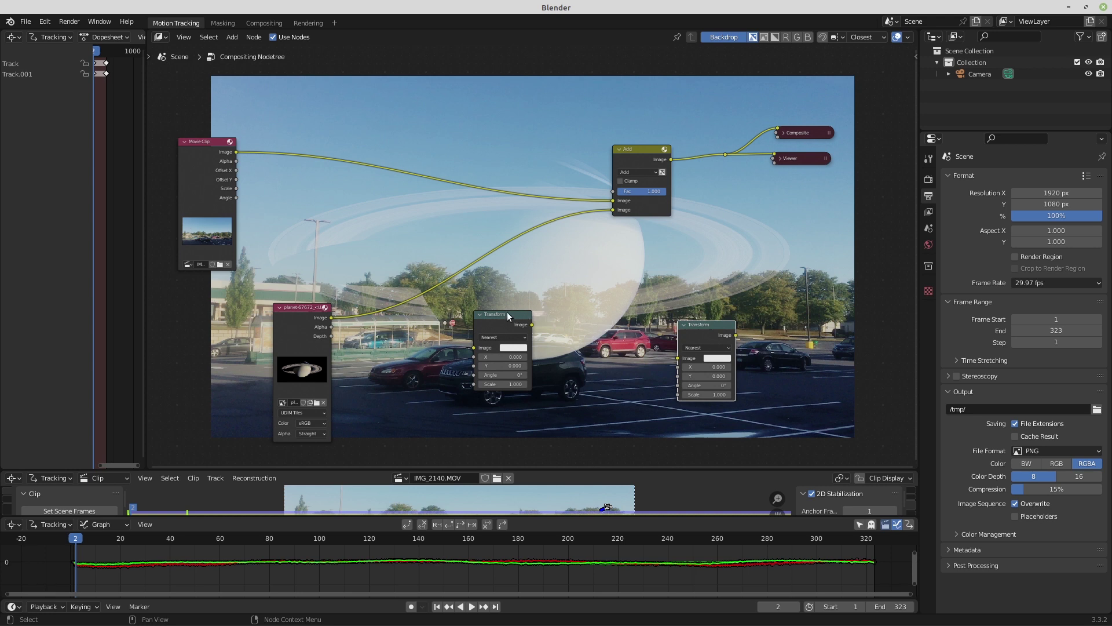
{"action": "left_click_drag", "start_coordinate": [504, 314], "coordinate": [430, 281]}
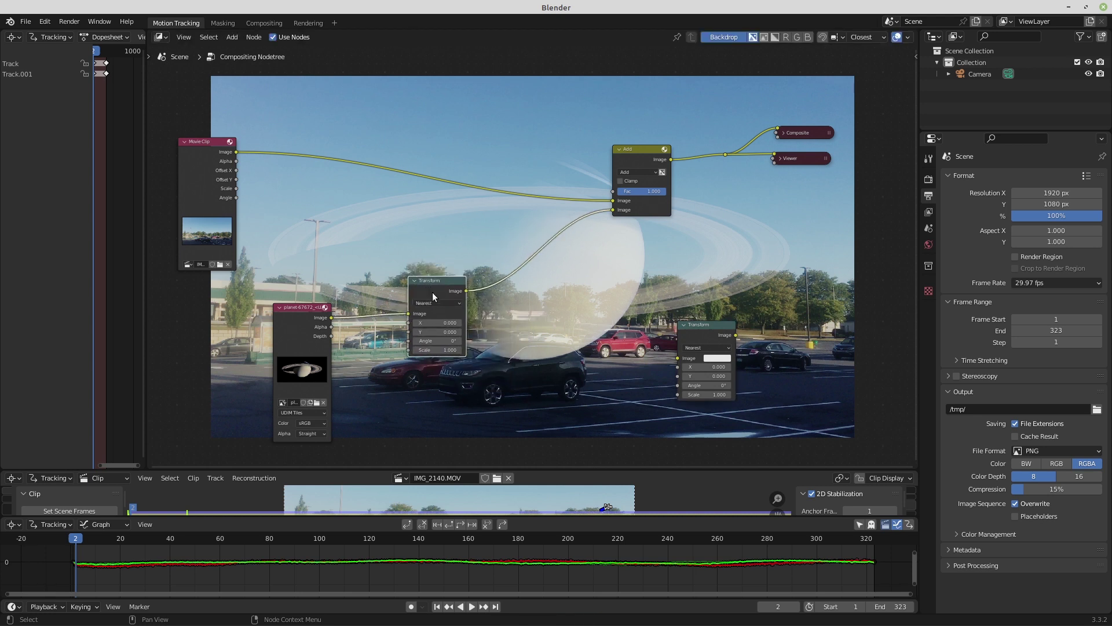
- Reposition the planet in the upper sky using the linked Transform node's X and Y offsets, and set its angle to 29.7°
{"action": "left_click", "coordinate": [429, 323]}
{"action": "type", "text": "42.2"}
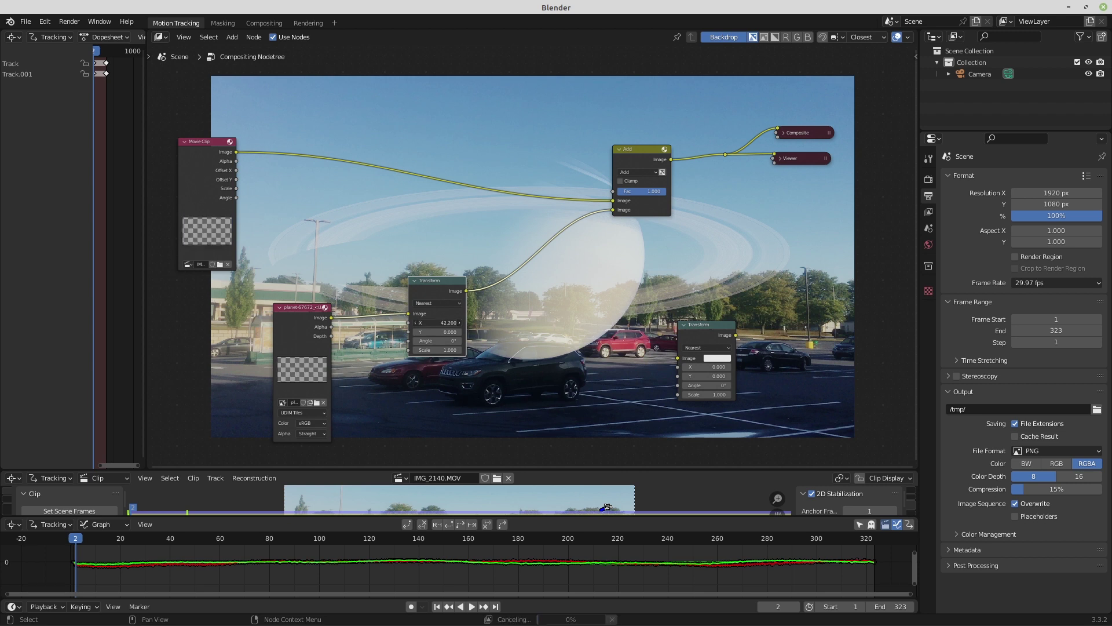
{"action": "key", "text": "Return"}
{"action": "left_click", "coordinate": [429, 332]}
{"action": "type", "text": "74.1"}
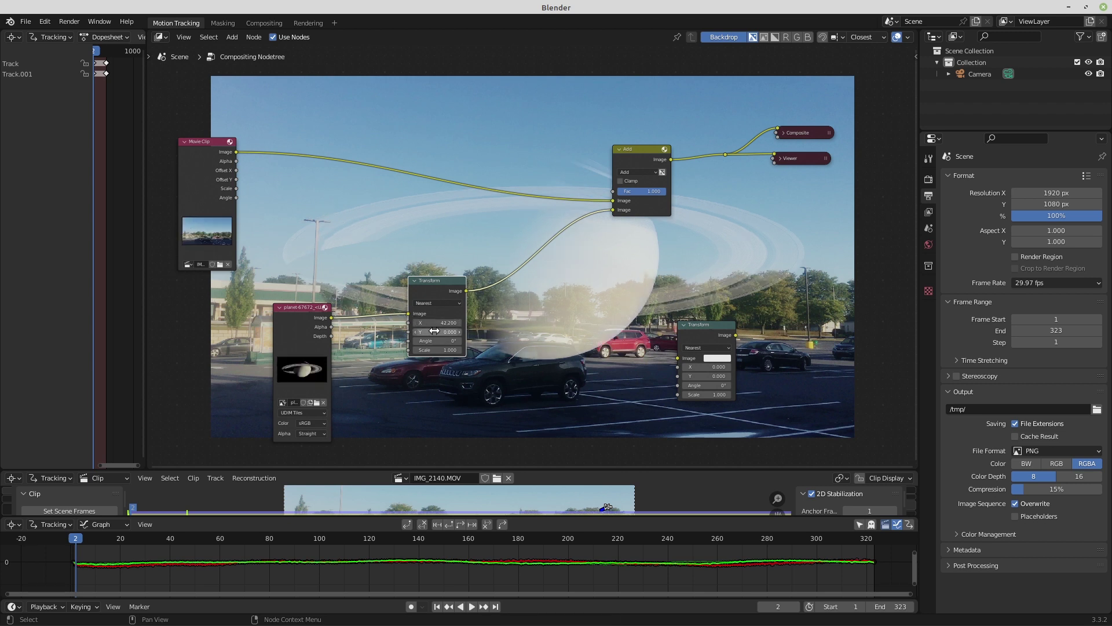
{"action": "key", "text": "Return"}
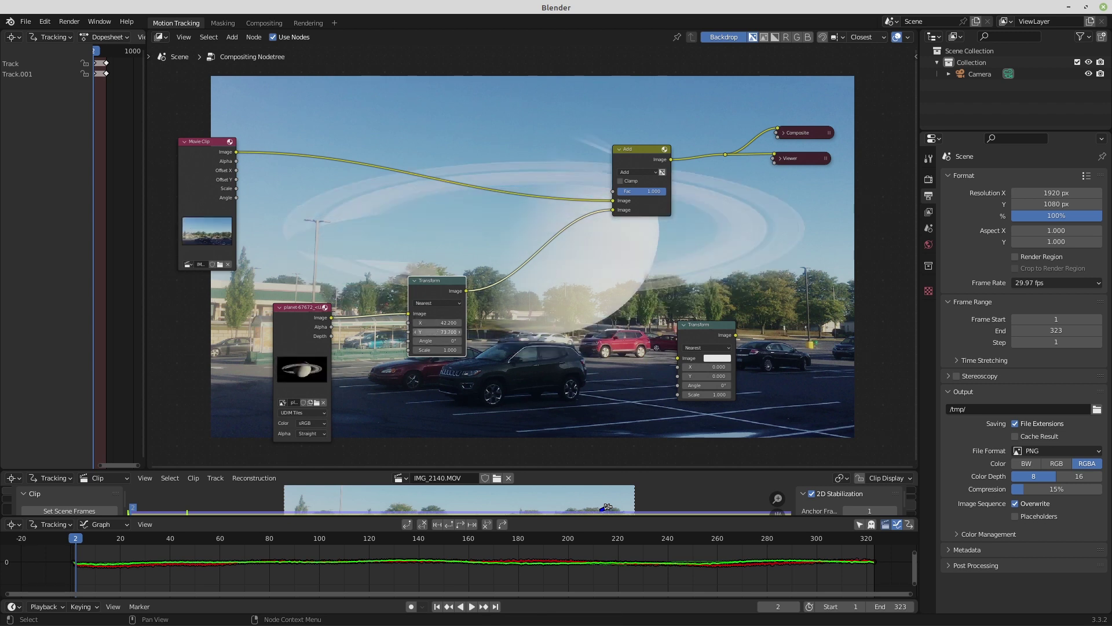
{"action": "left_click_drag", "start_coordinate": [427, 333], "coordinate": [838, 334]}
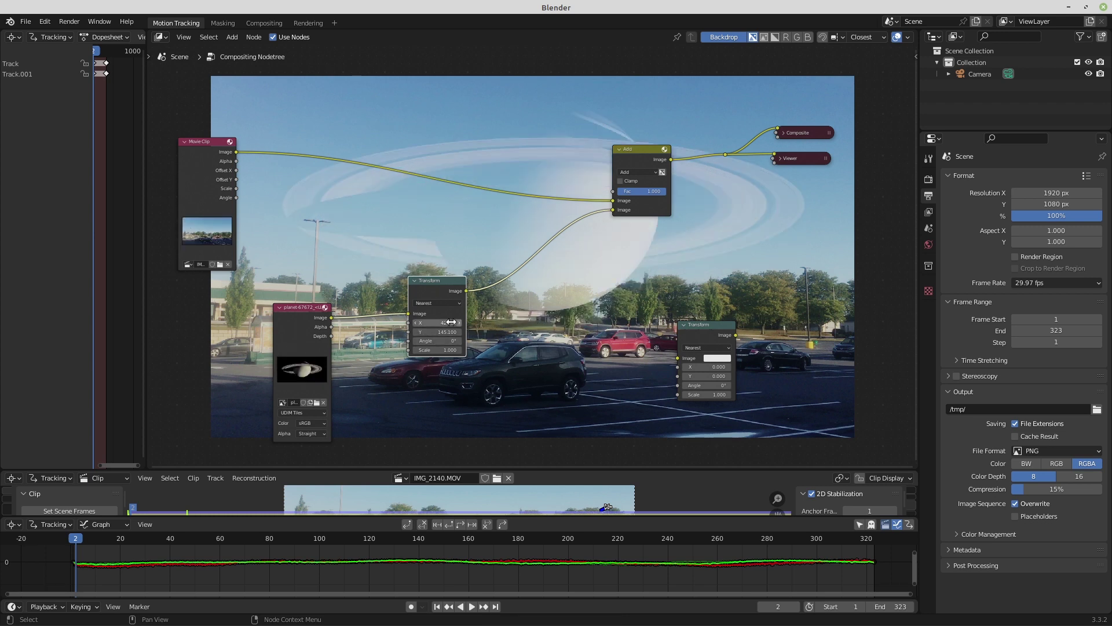
{"action": "left_click_drag", "start_coordinate": [440, 332], "coordinate": [463, 331]}
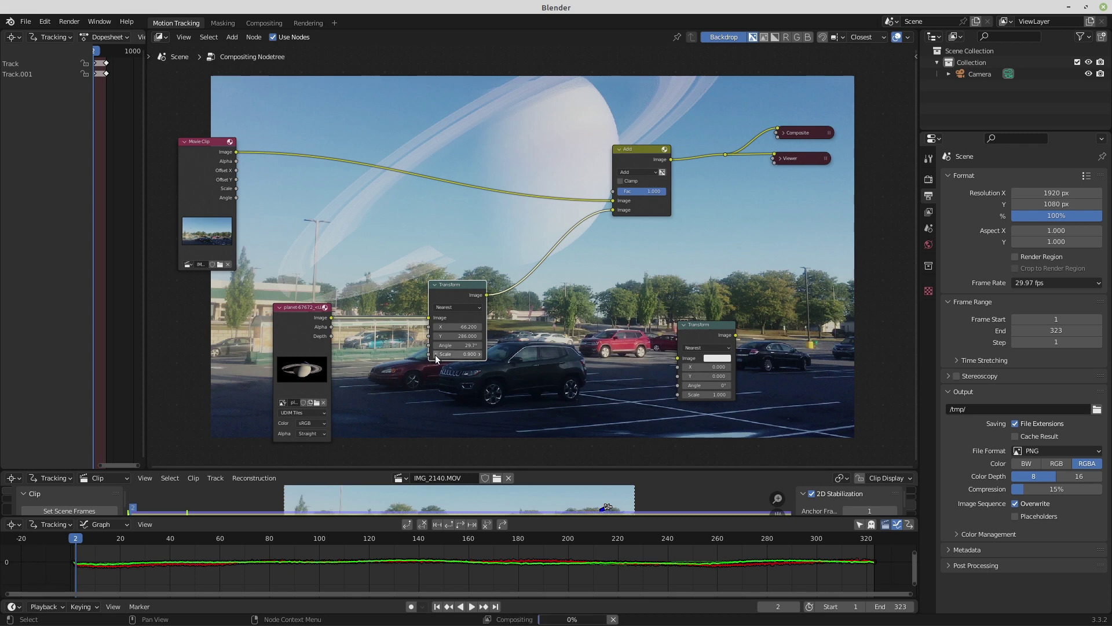
- Set the planet's Transform node to scale 0.7, X -108.9 and Y 317.7, and move the node slightly left
{"action": "left_click", "coordinate": [436, 354]}
{"action": "left_click", "coordinate": [436, 355]}
{"action": "left_click", "coordinate": [436, 354]}
{"action": "left_click", "coordinate": [436, 354]}
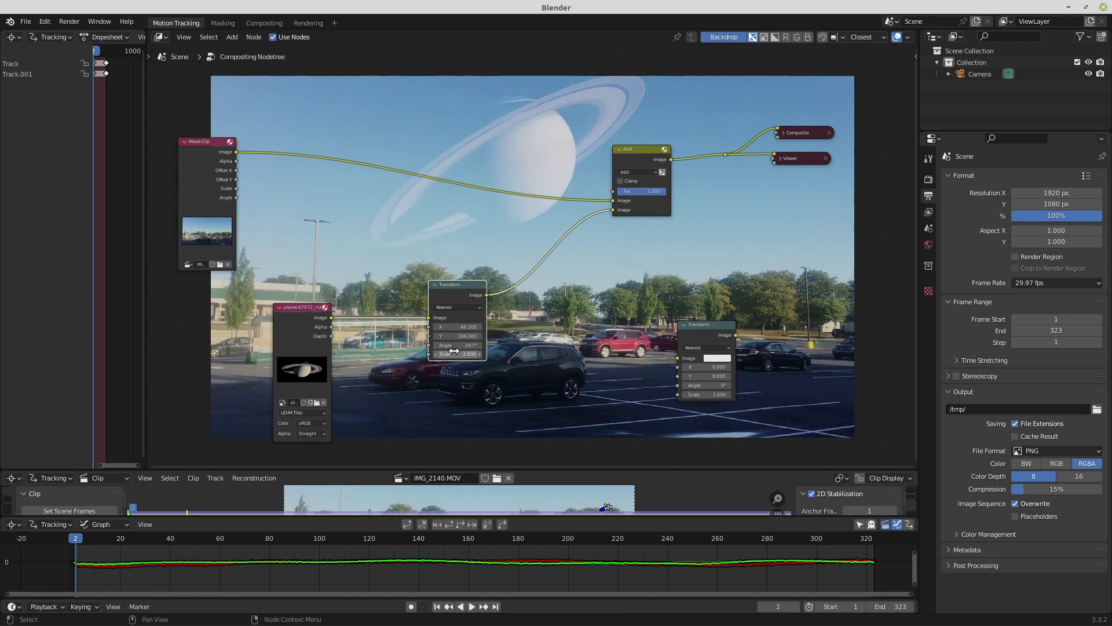
{"action": "left_click", "coordinate": [480, 353]}
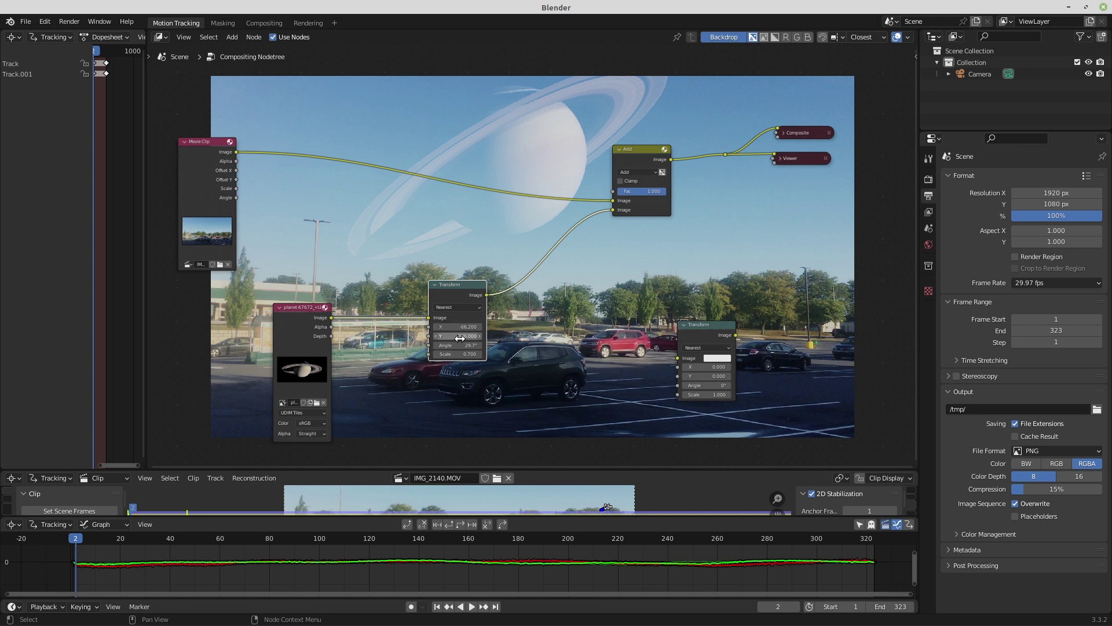
{"action": "left_click_drag", "start_coordinate": [460, 338], "coordinate": [565, 338]}
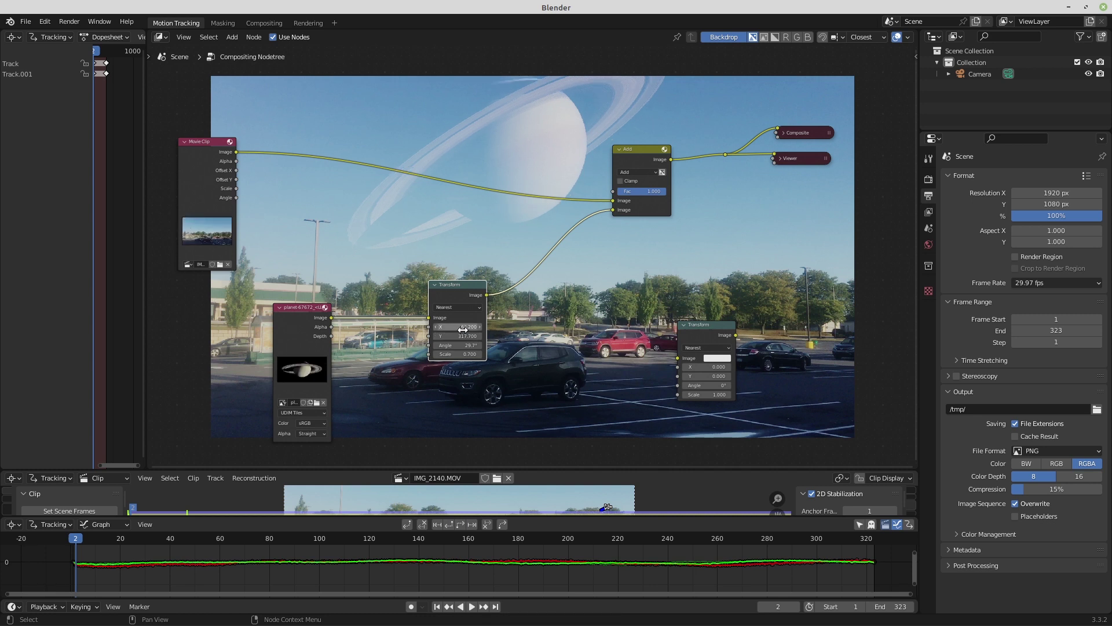
{"action": "mouse_move", "coordinate": [462, 329]}
{"action": "left_mouse_down"}
{"action": "mouse_move", "coordinate": [474, 329]}
{"action": "mouse_move", "coordinate": [453, 329]}
{"action": "left_mouse_up"}
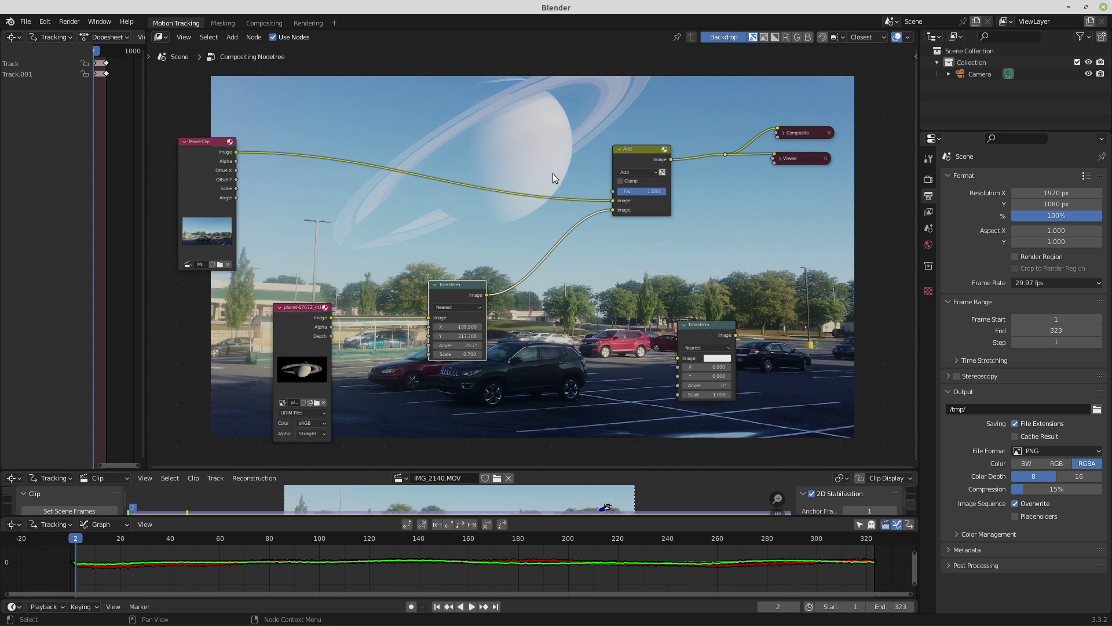
{"action": "left_click_drag", "start_coordinate": [455, 290], "coordinate": [432, 287]}
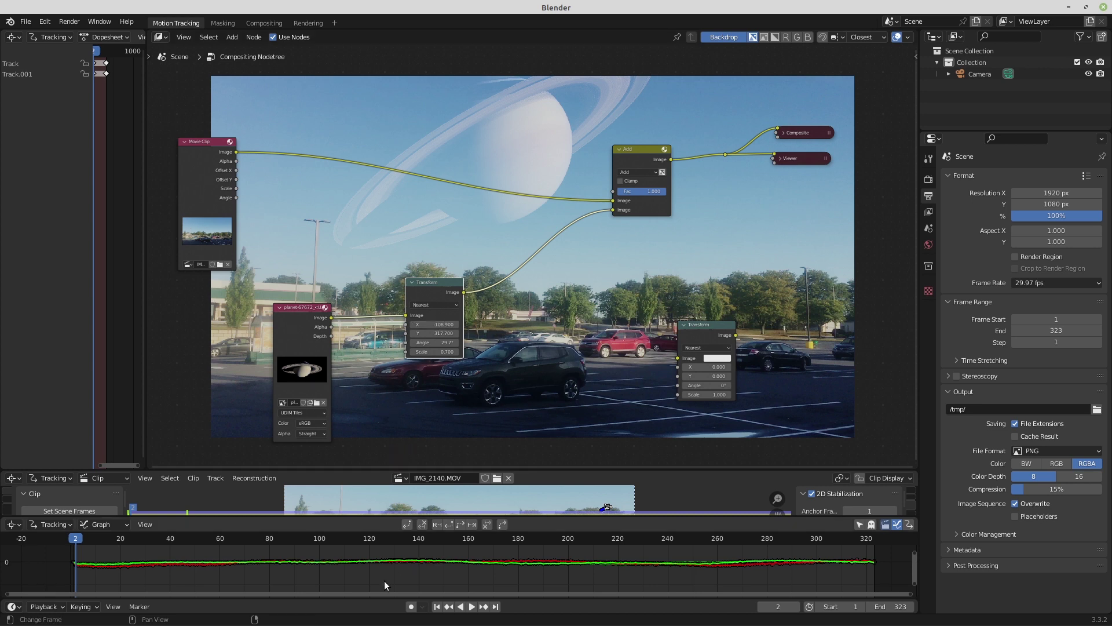
- Scrub through the timeline to compare the planet's position with the footage motion, then return to frame 1
{"action": "left_click", "coordinate": [343, 540]}
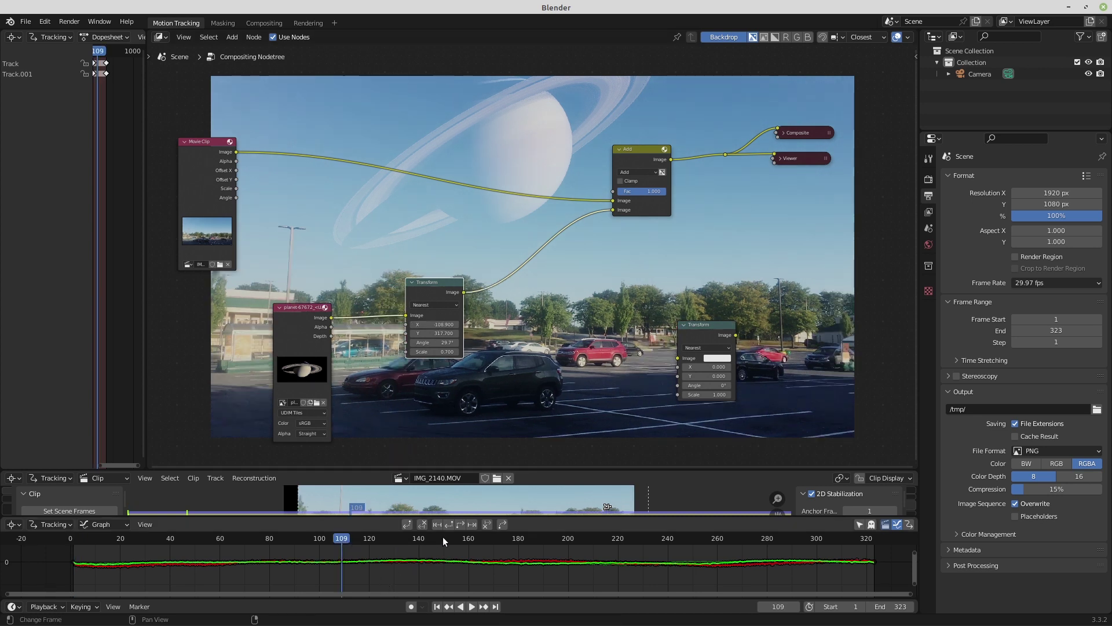
{"action": "left_click_drag", "start_coordinate": [442, 536], "coordinate": [544, 538]}
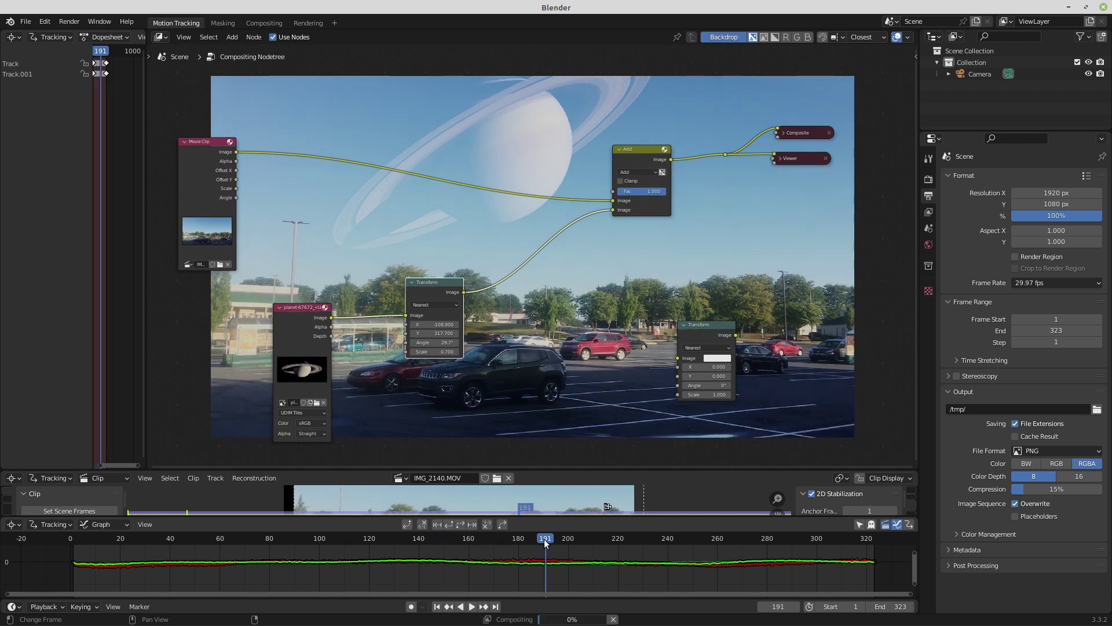
{"action": "left_click", "coordinate": [660, 538]}
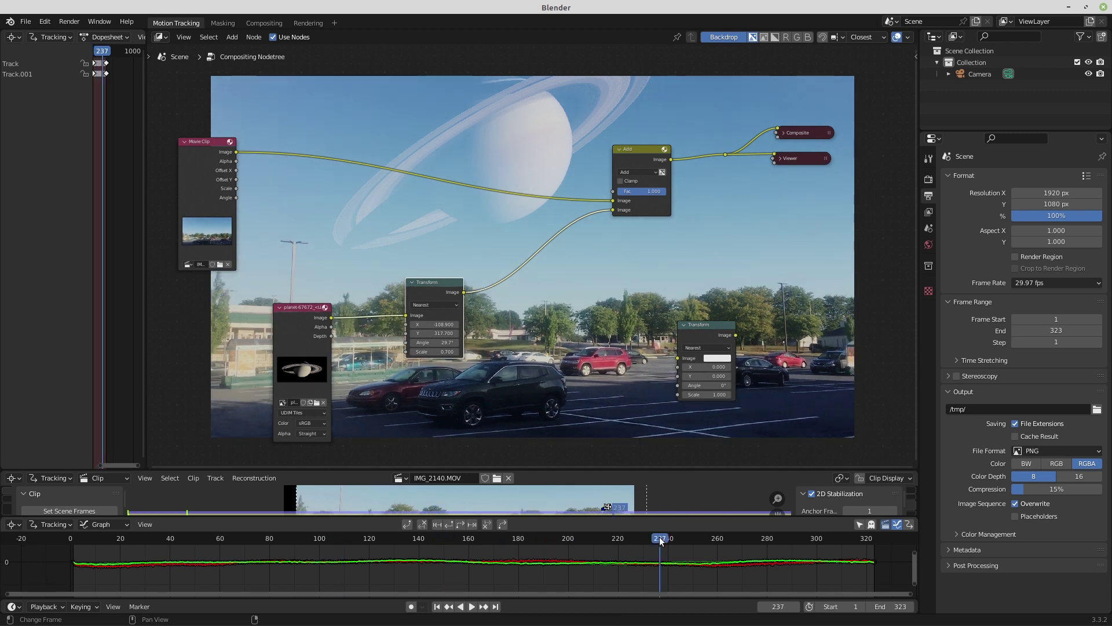
{"action": "left_click", "coordinate": [721, 538]}
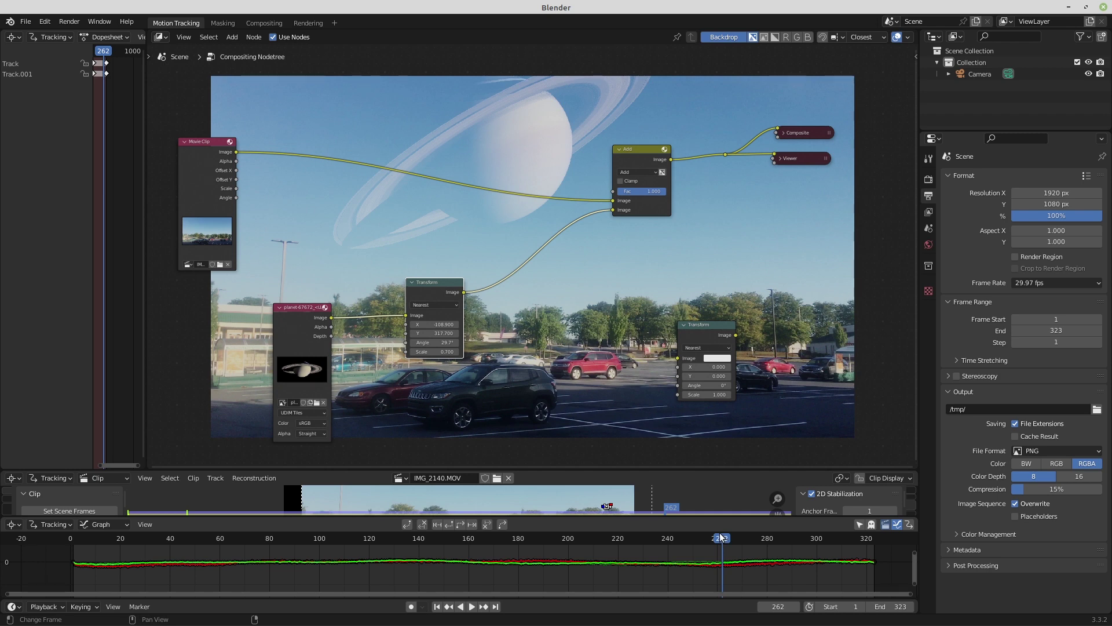
{"action": "left_click", "coordinate": [289, 537]}
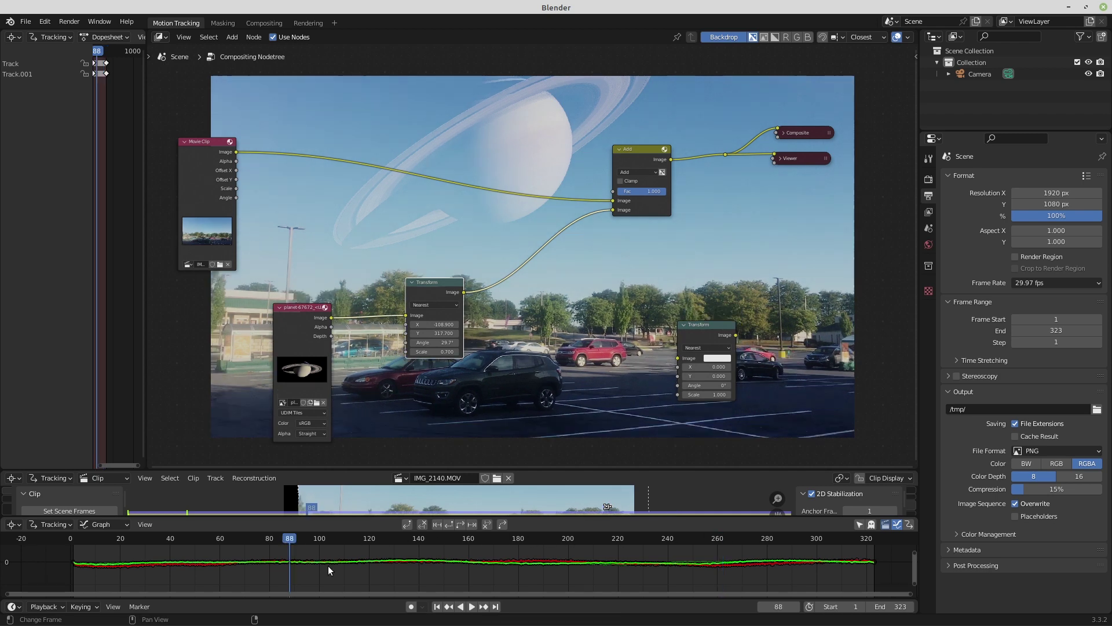
{"action": "left_click", "coordinate": [438, 607]}
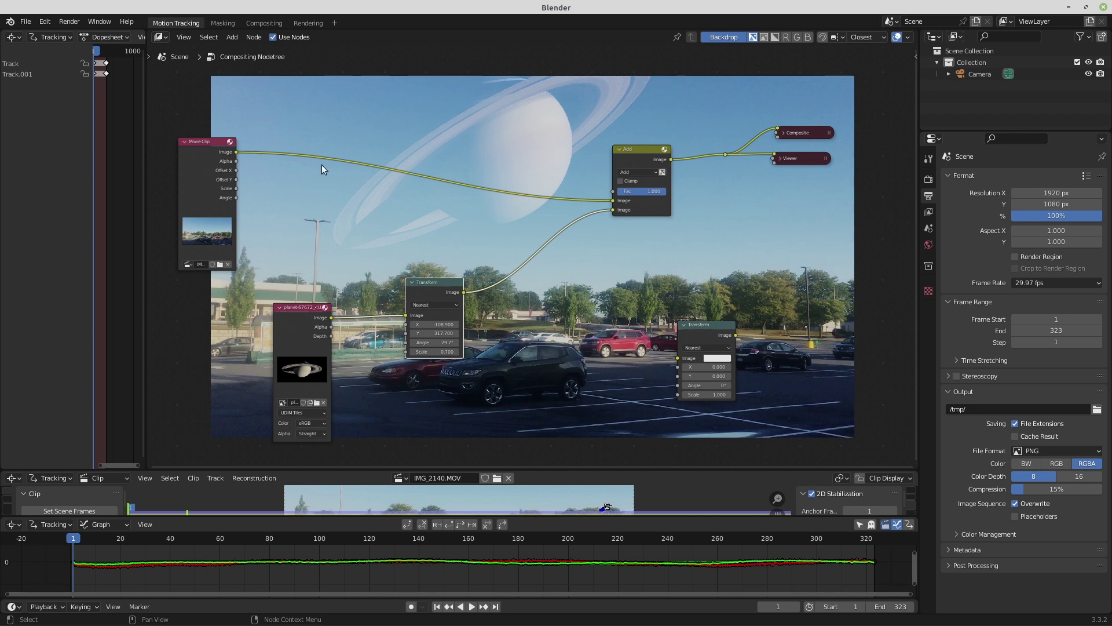
- Examine the Movie Clip node's Offset X, Offset Y, Scale and Angle outputs up close
{"action": "scroll", "coordinate": [336, 152], "scroll_direction": "down", "scroll_amount": 2}
{"action": "scroll", "coordinate": [337, 152], "scroll_direction": "up", "scroll_amount": 10}
{"action": "middle_click_drag", "start_coordinate": [153, 164], "coordinate": [574, 231]}
{"action": "scroll", "coordinate": [537, 232], "scroll_direction": "up", "scroll_amount": 3}
{"action": "middle_click_drag", "start_coordinate": [418, 194], "coordinate": [512, 302]}
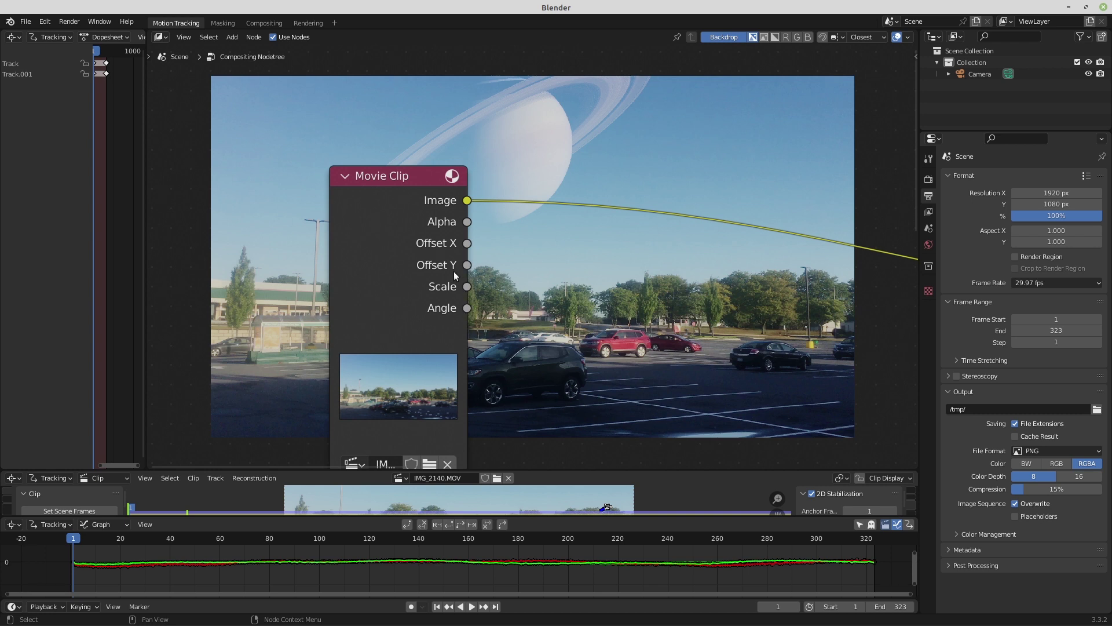
{"action": "middle_click_drag", "start_coordinate": [520, 231], "coordinate": [351, 169]}
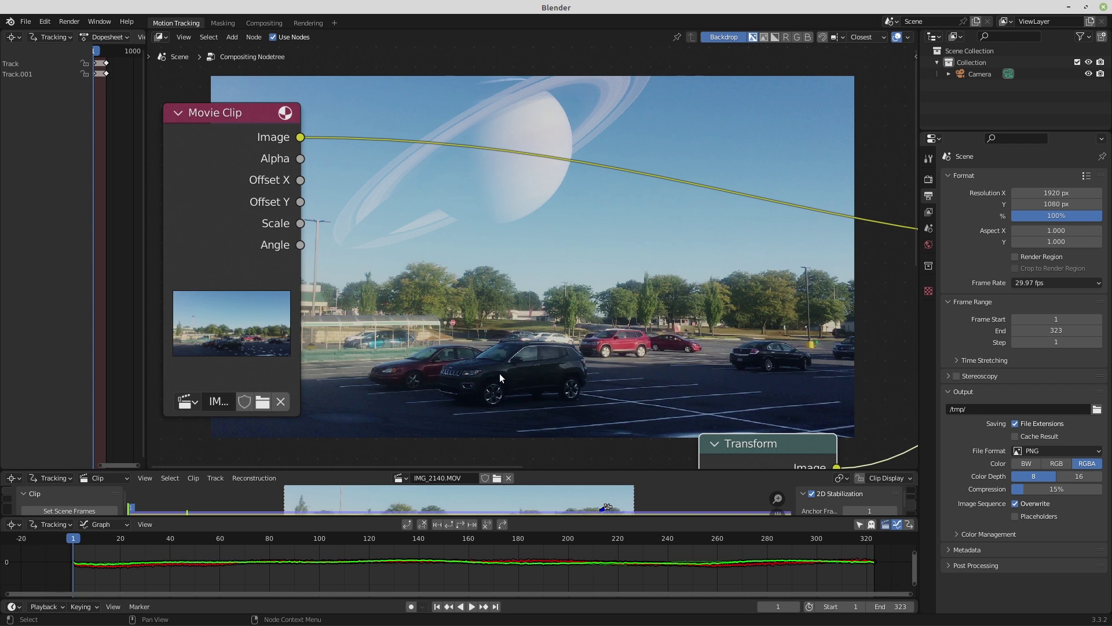
{"action": "middle_click_drag", "start_coordinate": [519, 326], "coordinate": [425, 304]}
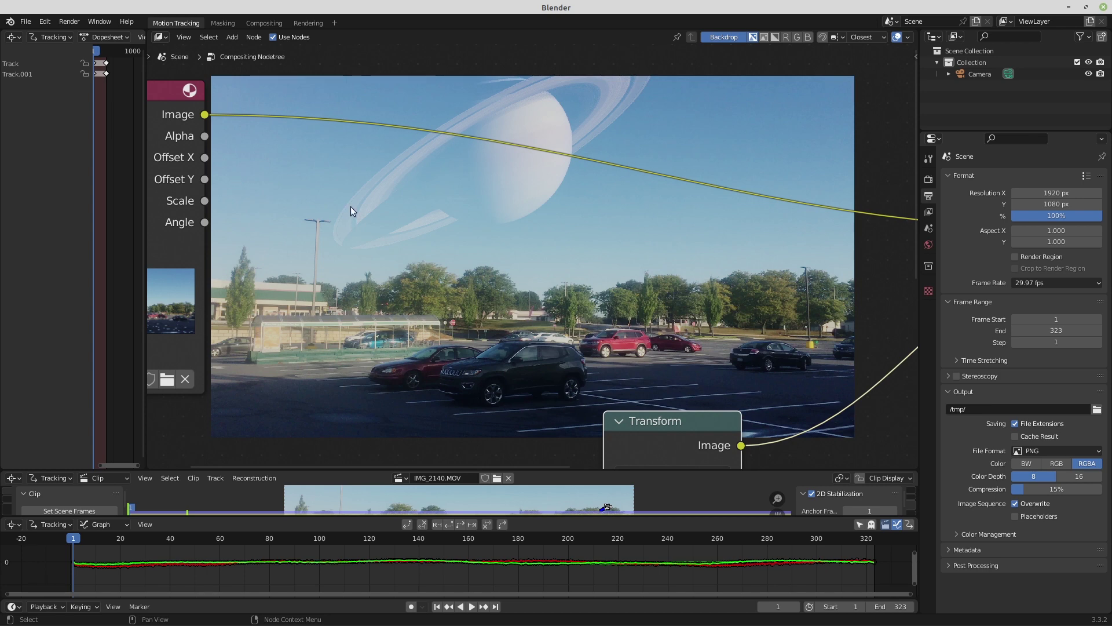
{"action": "scroll", "coordinate": [490, 289], "scroll_direction": "up", "scroll_amount": 1}
{"action": "scroll", "coordinate": [491, 287], "scroll_direction": "down", "scroll_amount": 4}
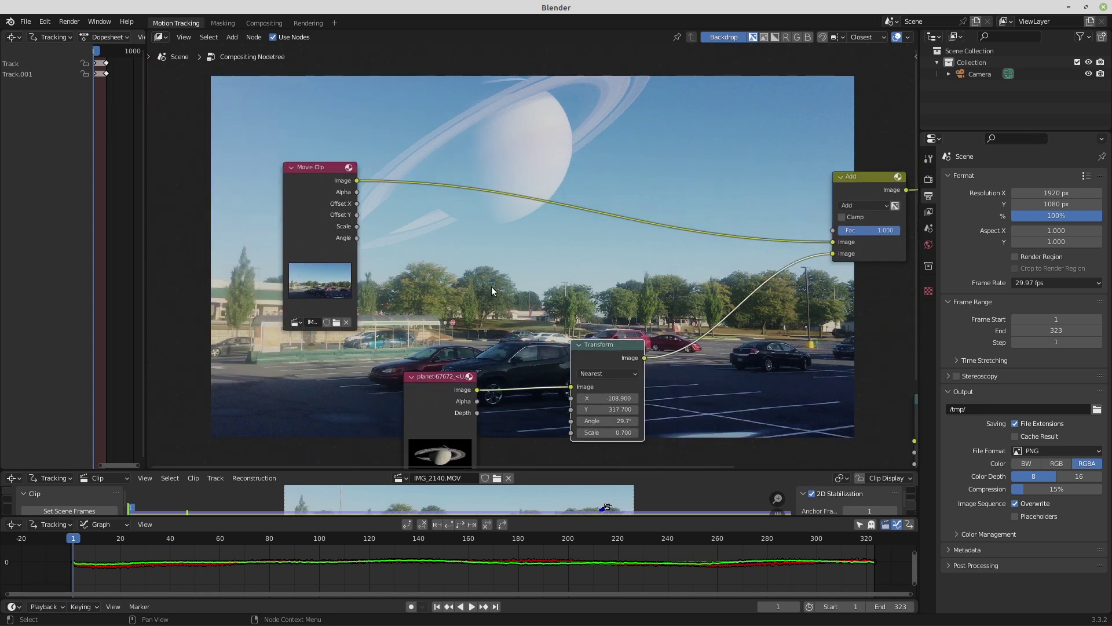
- Insert the duplicate Transform node between the first Transform and the Add node, and set both Transform nodes to Bicubic filtering
{"action": "middle_click_drag", "start_coordinate": [625, 295], "coordinate": [476, 285]}
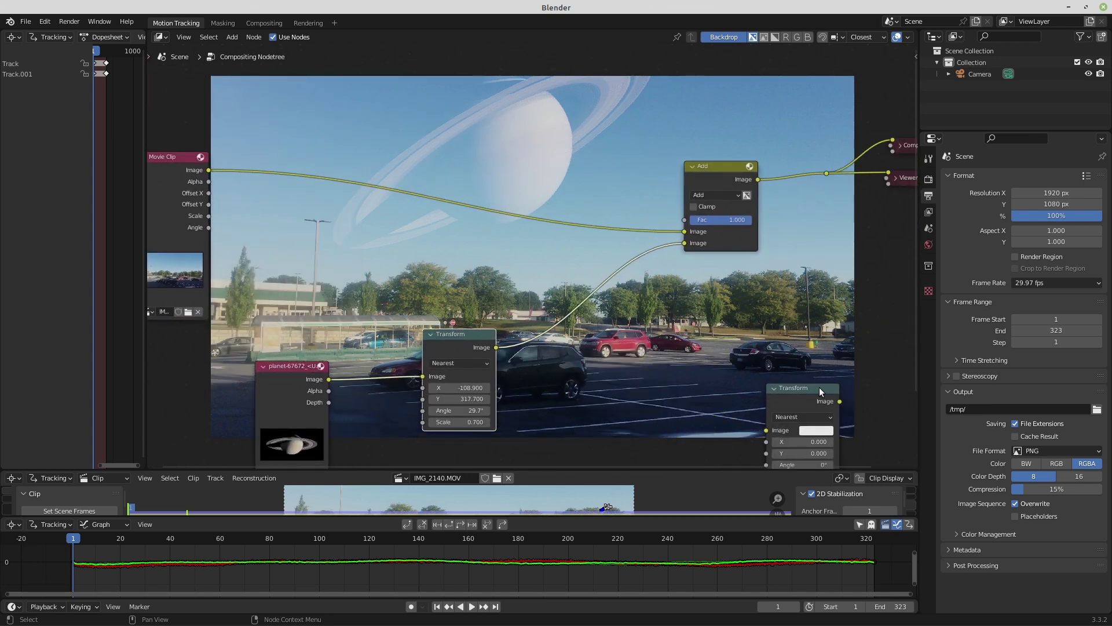
{"action": "left_click_drag", "start_coordinate": [819, 386], "coordinate": [604, 281]}
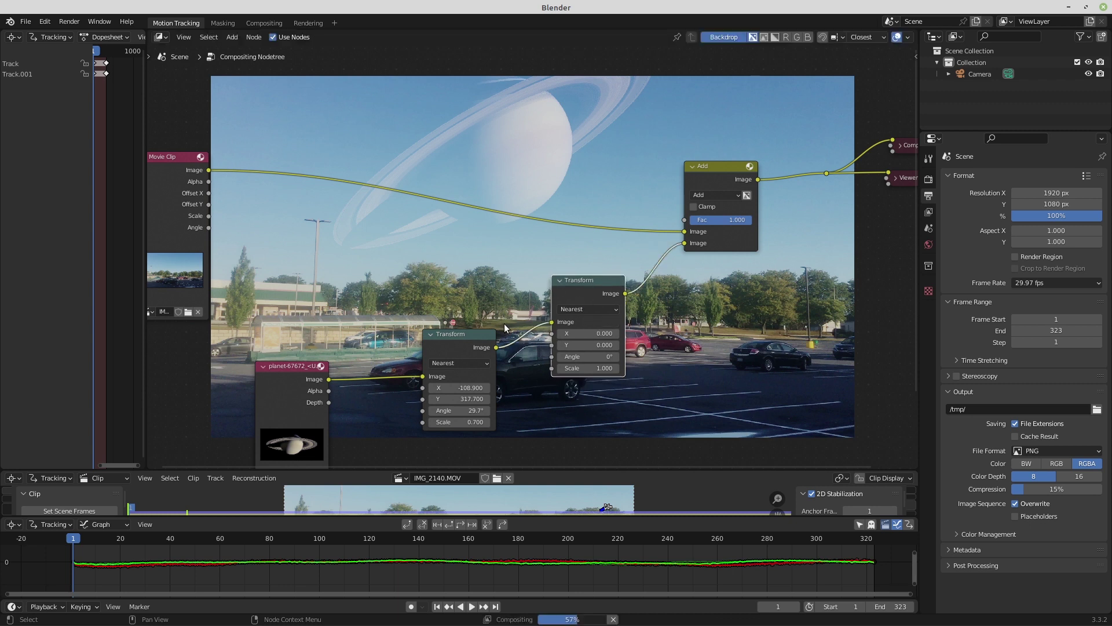
{"action": "left_click", "coordinate": [487, 360]}
{"action": "left_click", "coordinate": [475, 397]}
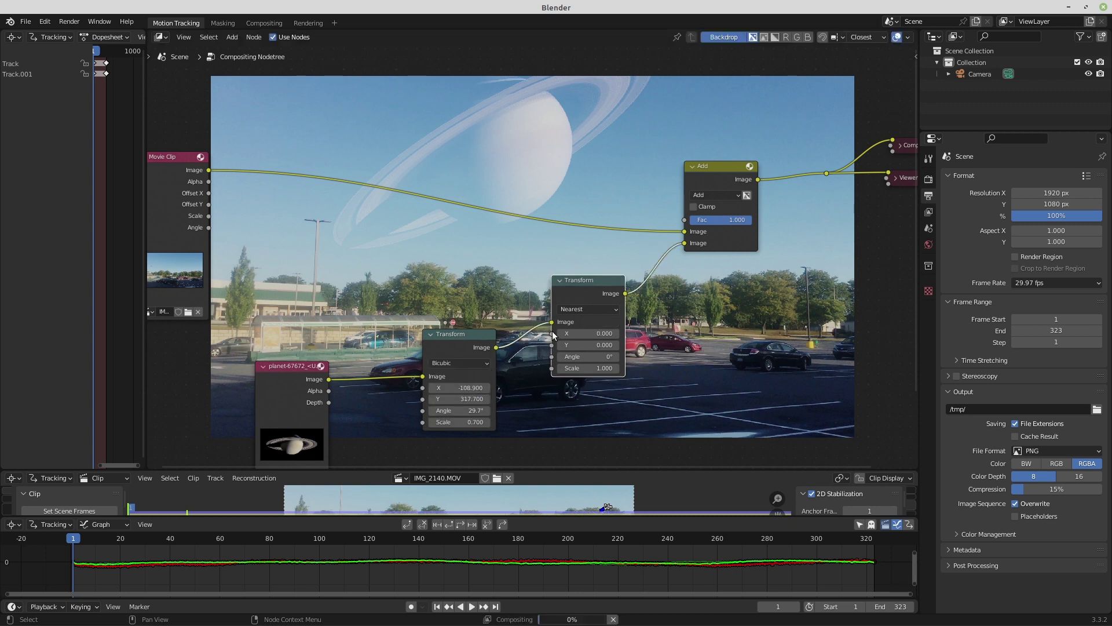
{"action": "left_click", "coordinate": [609, 312]}
{"action": "left_click", "coordinate": [582, 346]}
- Link the Movie Clip's Offset X, Offset Y and Angle outputs to the second Transform node's X, Y and Angle inputs
{"action": "left_click_drag", "start_coordinate": [208, 192], "coordinate": [551, 334]}
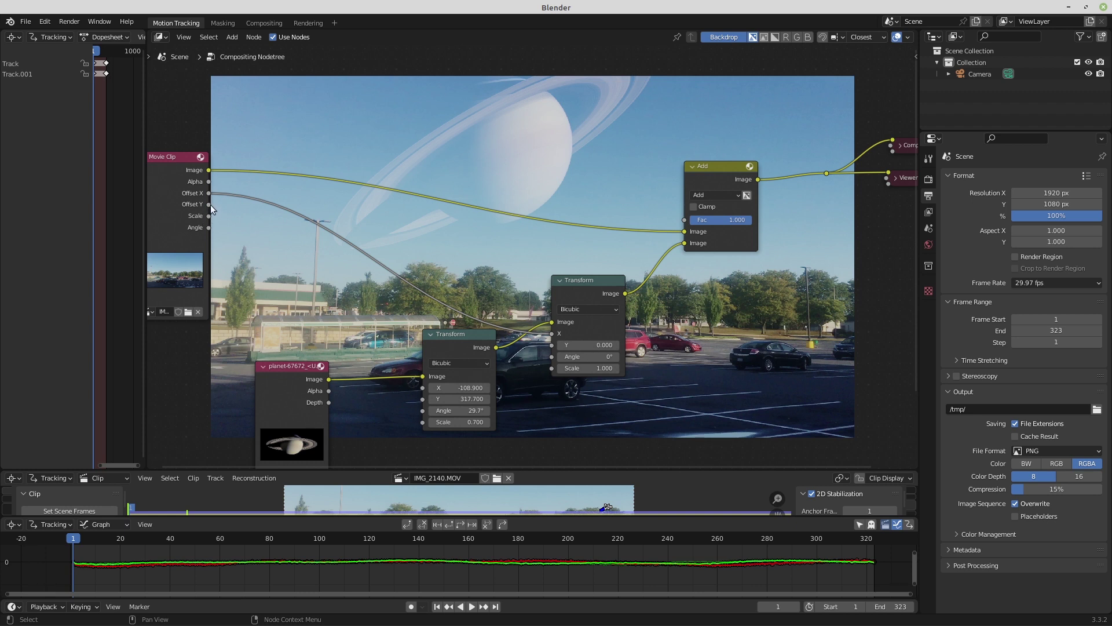
{"action": "left_click_drag", "start_coordinate": [209, 205], "coordinate": [559, 346]}
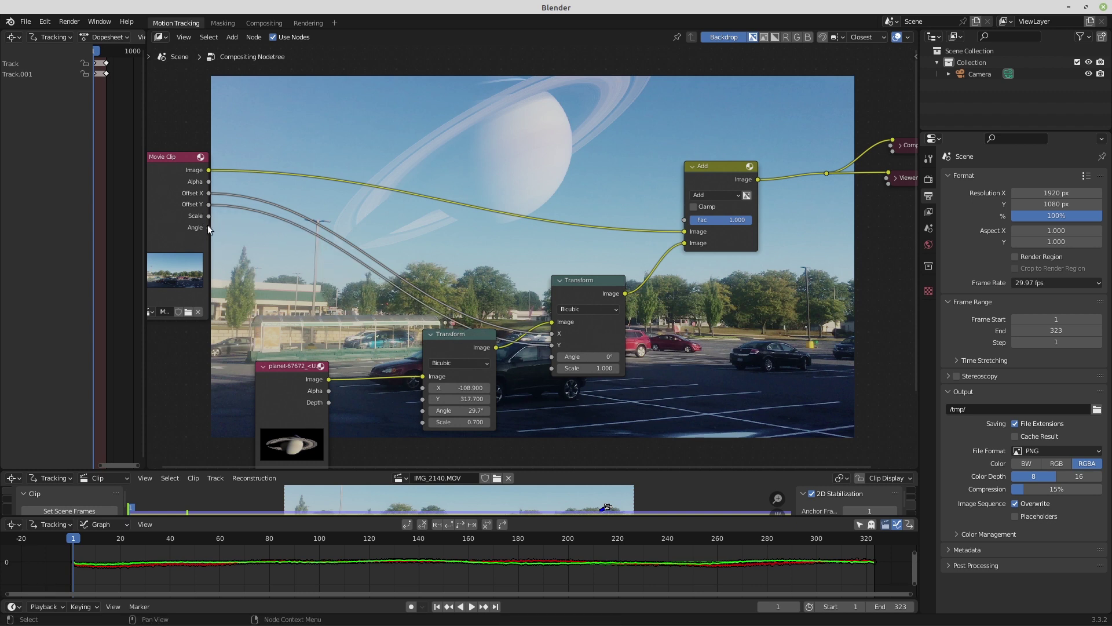
{"action": "left_click_drag", "start_coordinate": [210, 227], "coordinate": [553, 356]}
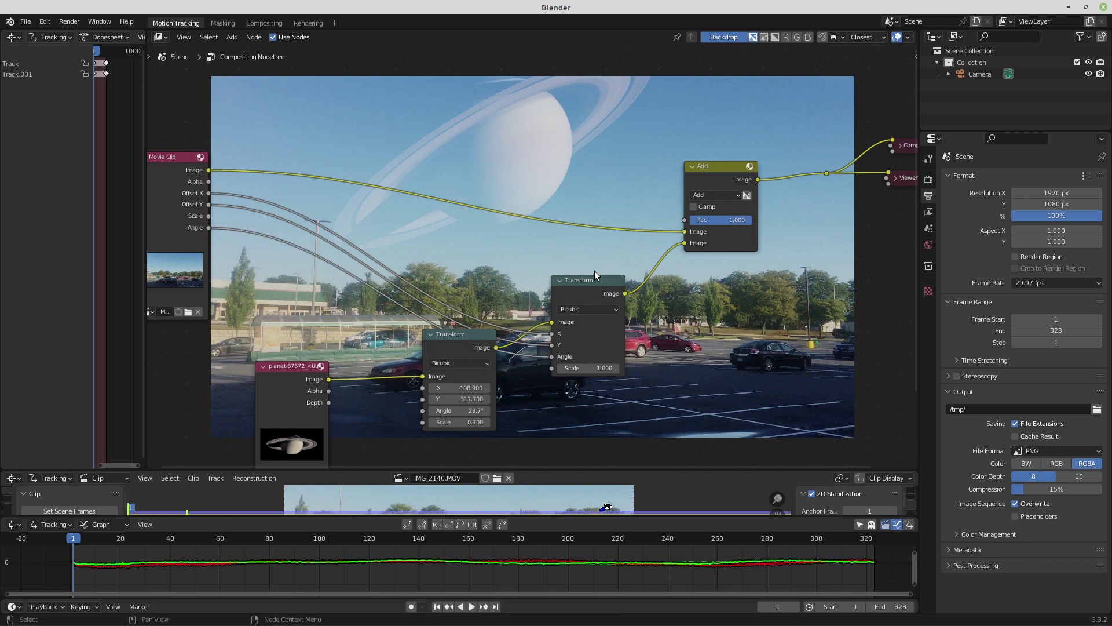
- Move the second Transform node toward the Add node and add a Math node set to Multiply with a second value of -1
{"action": "left_click_drag", "start_coordinate": [594, 275], "coordinate": [724, 250]}
{"action": "key", "text": "shift+a"}
{"action": "mouse_move", "coordinate": [431, 288]}
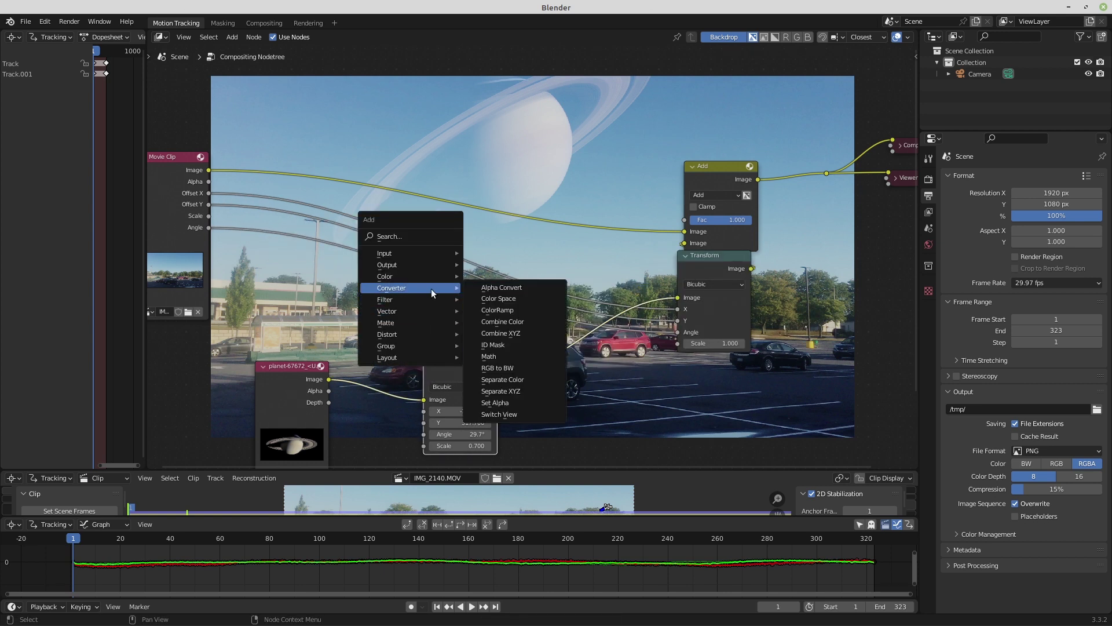
{"action": "left_click", "coordinate": [505, 355]}
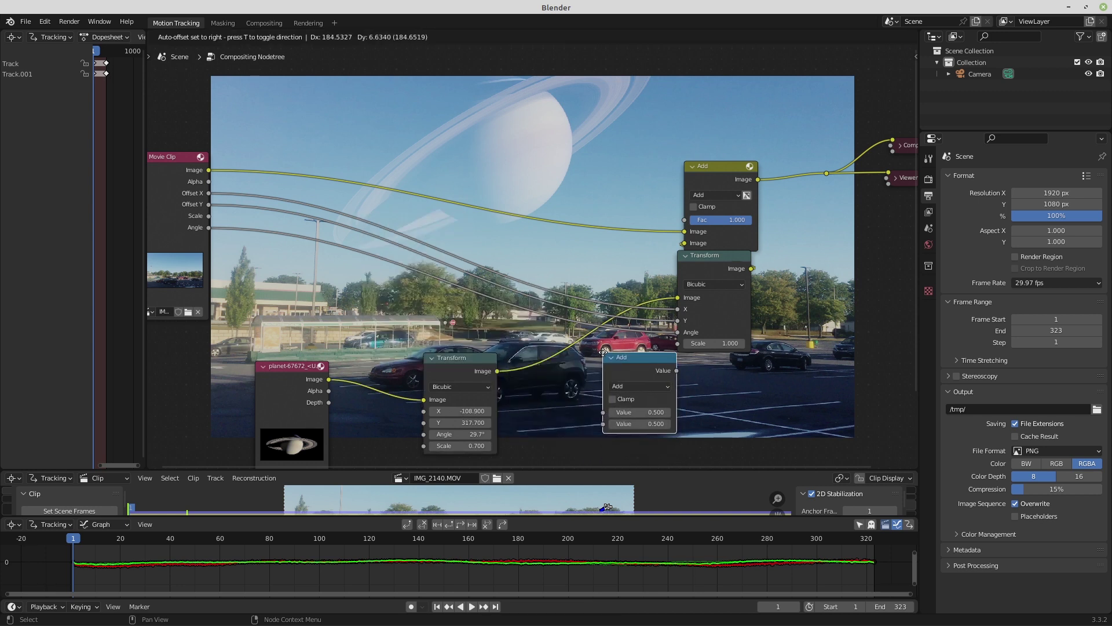
{"action": "left_click", "coordinate": [603, 352]}
{"action": "left_click", "coordinate": [635, 410]}
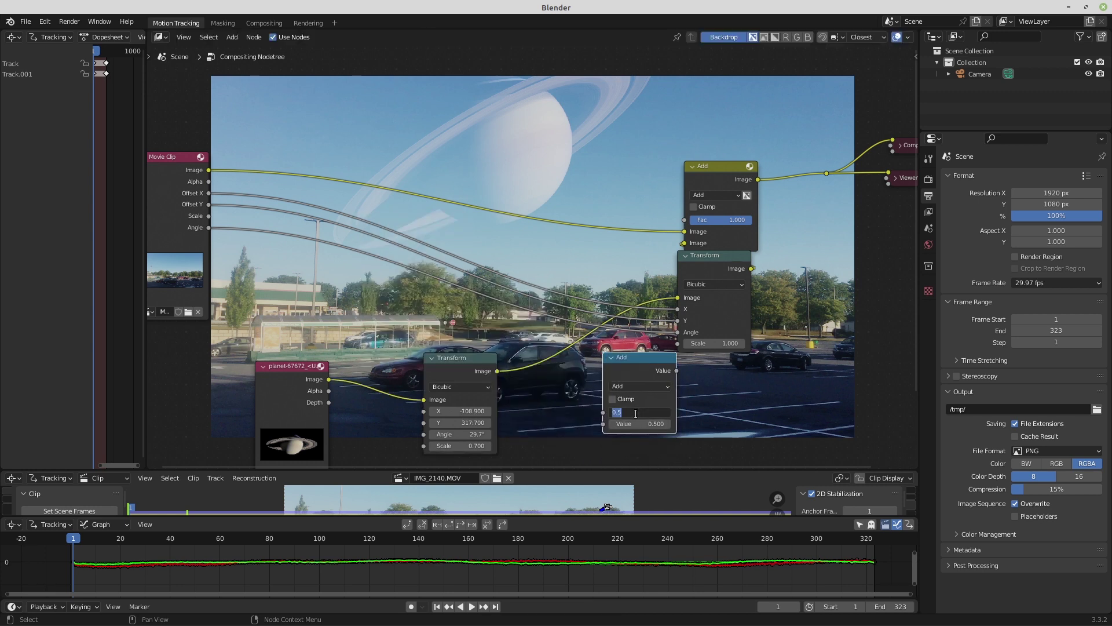
{"action": "left_click", "coordinate": [631, 384]}
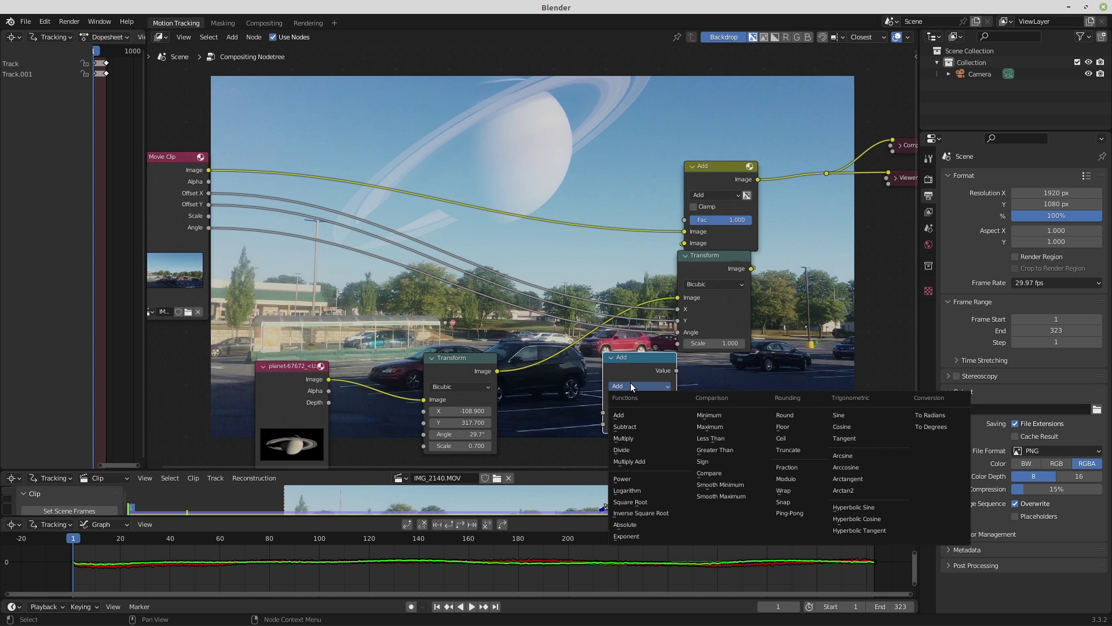
{"action": "left_click", "coordinate": [624, 438]}
{"action": "left_click", "coordinate": [628, 422]}
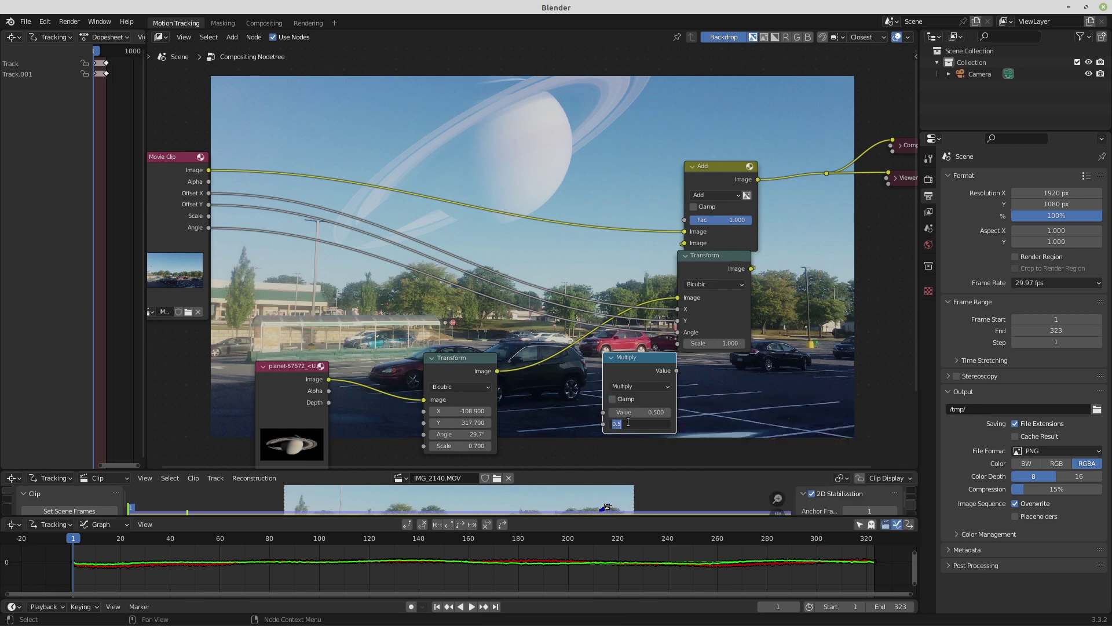
{"action": "type", "text": "-1"}
{"action": "key", "text": "Return"}
- Collapse the Multiply node and insert it and two collapsed duplicates into the Offset X, Offset Y and Angle links
{"action": "left_click", "coordinate": [611, 355]}
{"action": "left_click_drag", "start_coordinate": [634, 359], "coordinate": [561, 297]}
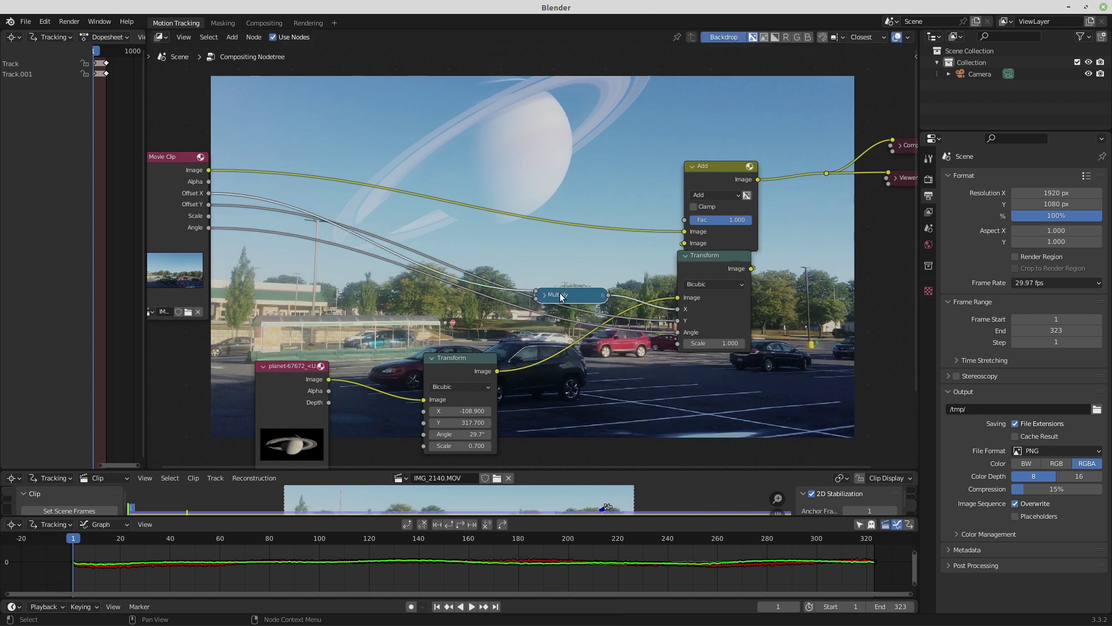
{"action": "key", "text": "shift+d"}
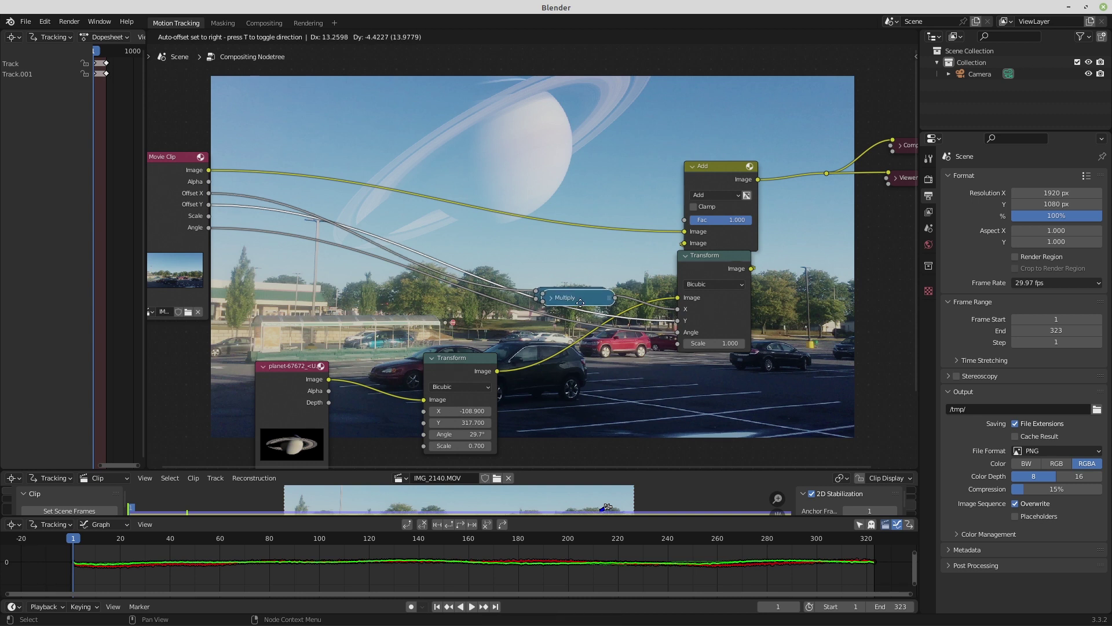
{"action": "left_click", "coordinate": [587, 312]}
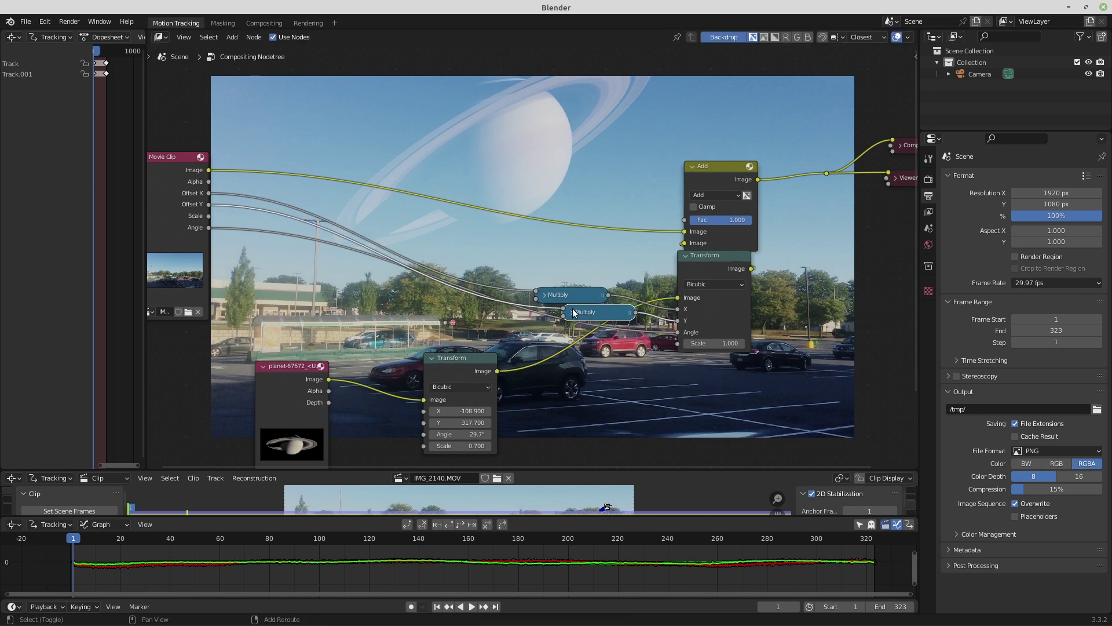
{"action": "left_click", "coordinate": [572, 312]}
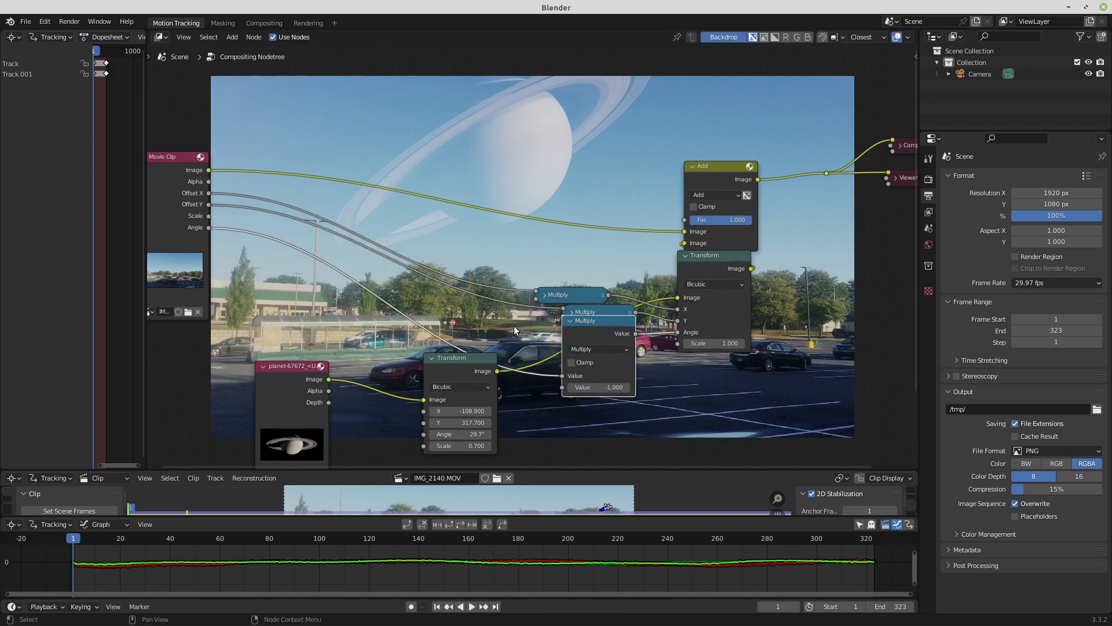
{"action": "left_click", "coordinate": [570, 323]}
- Stack the three collapsed Multiply nodes in a neat column above the first Transform node
{"action": "left_click_drag", "start_coordinate": [591, 320], "coordinate": [510, 333]}
{"action": "left_click_drag", "start_coordinate": [515, 317], "coordinate": [498, 317]}
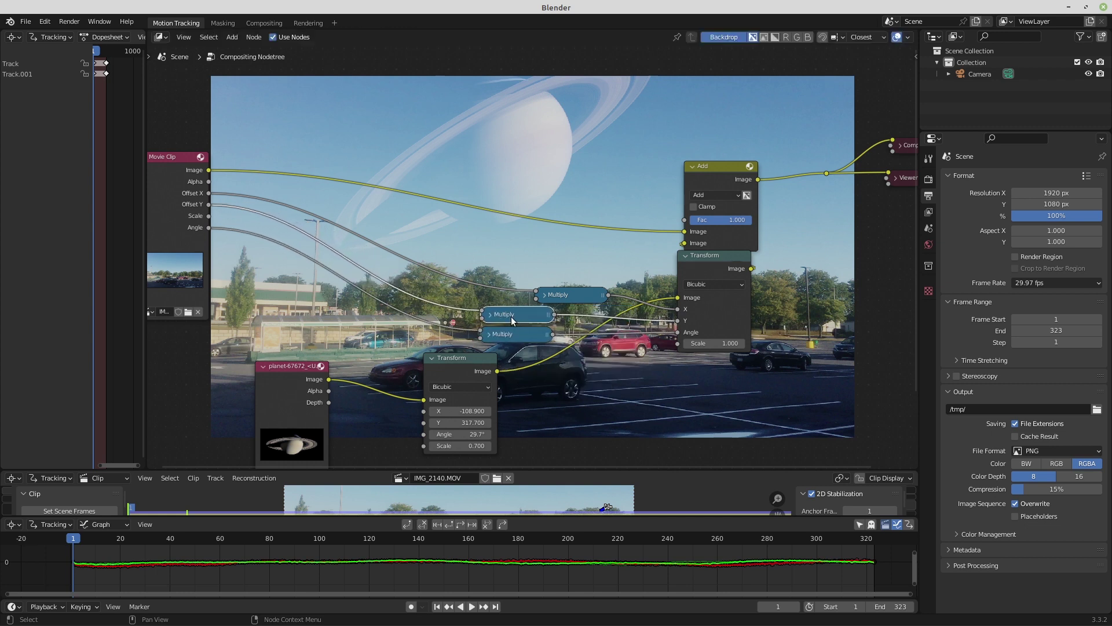
{"action": "left_click_drag", "start_coordinate": [565, 298], "coordinate": [505, 296]}
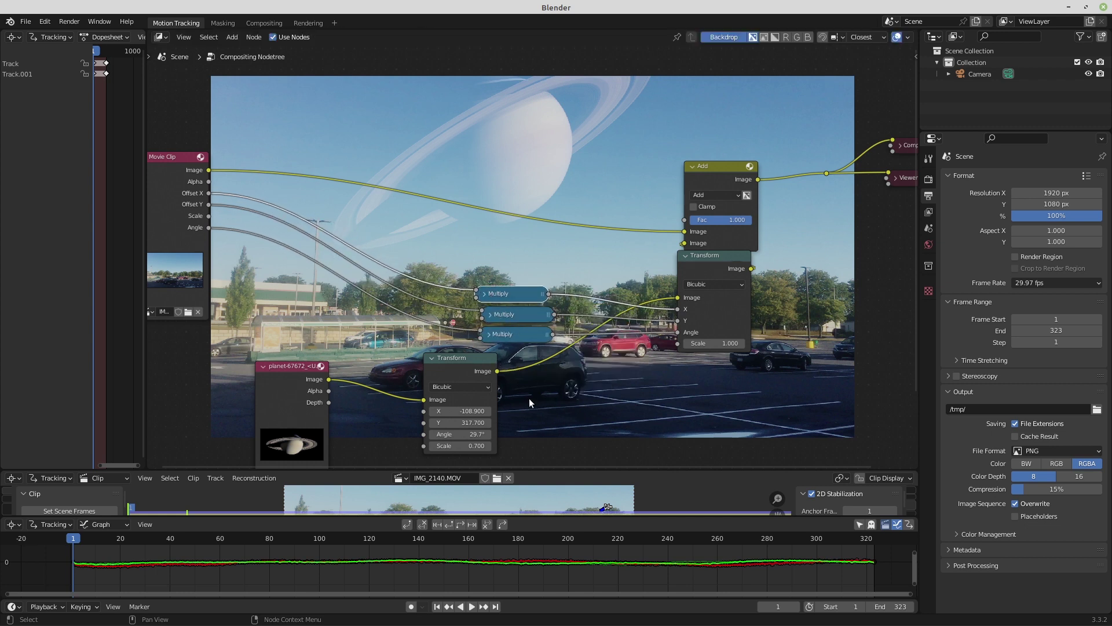
- Check the planet's position against the footage at frames 85, 128, 197, 240 and 277
{"action": "left_click", "coordinate": [280, 539]}
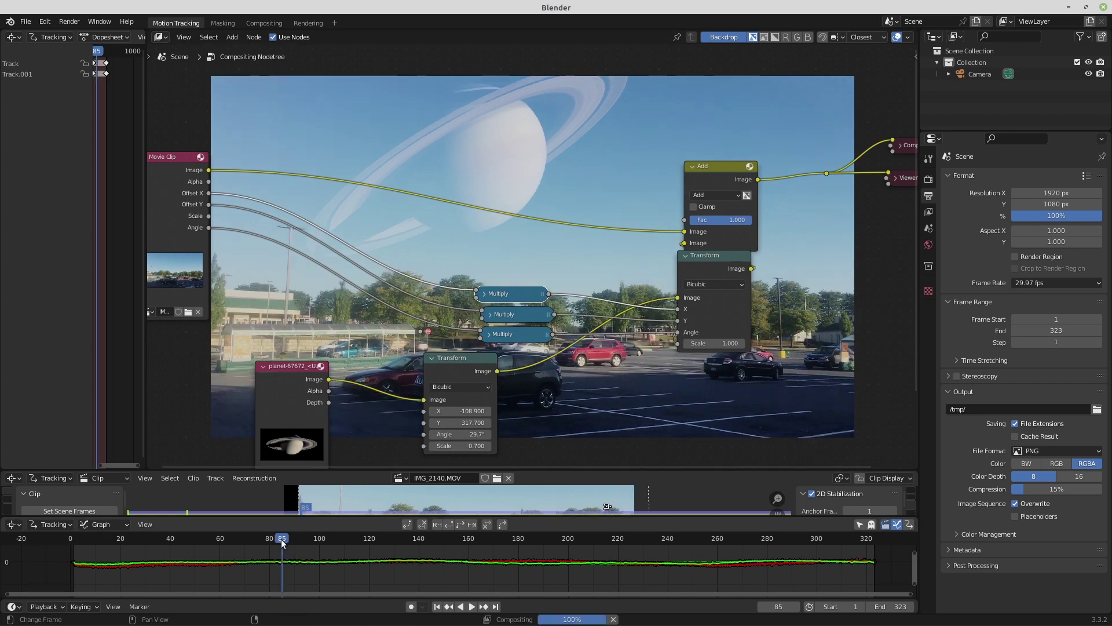
{"action": "left_click", "coordinate": [388, 539]}
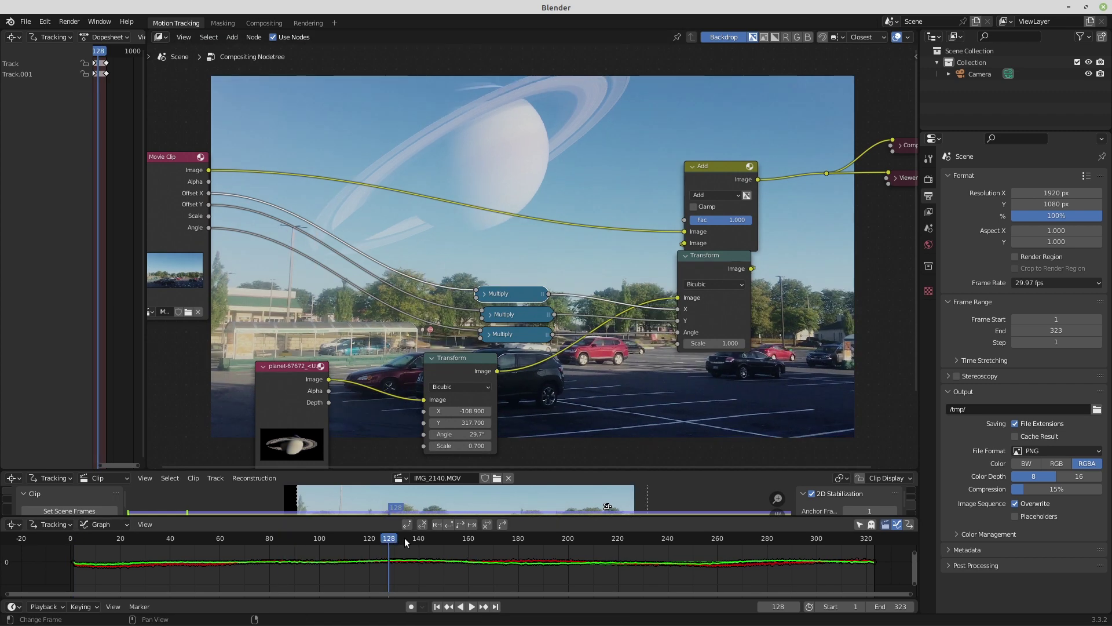
{"action": "left_click", "coordinate": [461, 539]}
{"action": "left_click", "coordinate": [560, 539]}
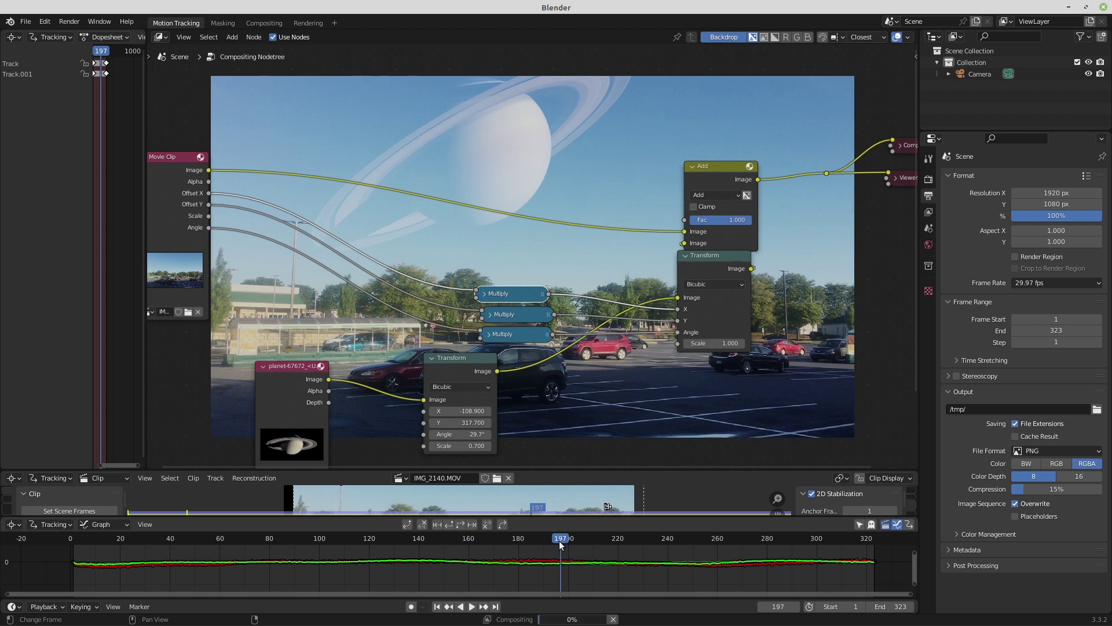
{"action": "left_click", "coordinate": [667, 539]}
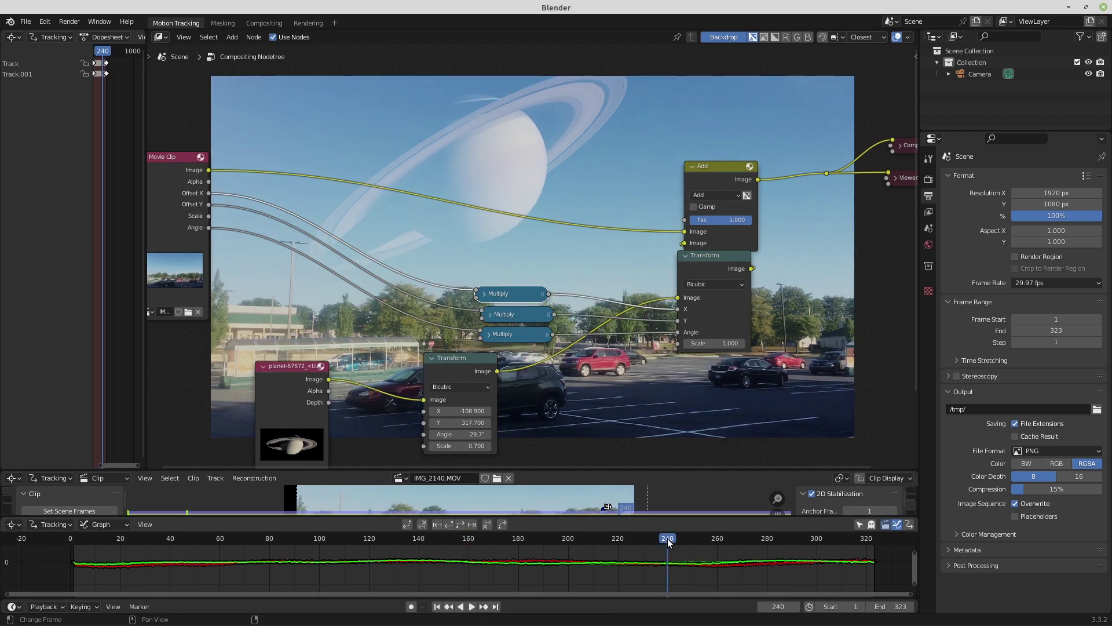
{"action": "left_click", "coordinate": [760, 539]}
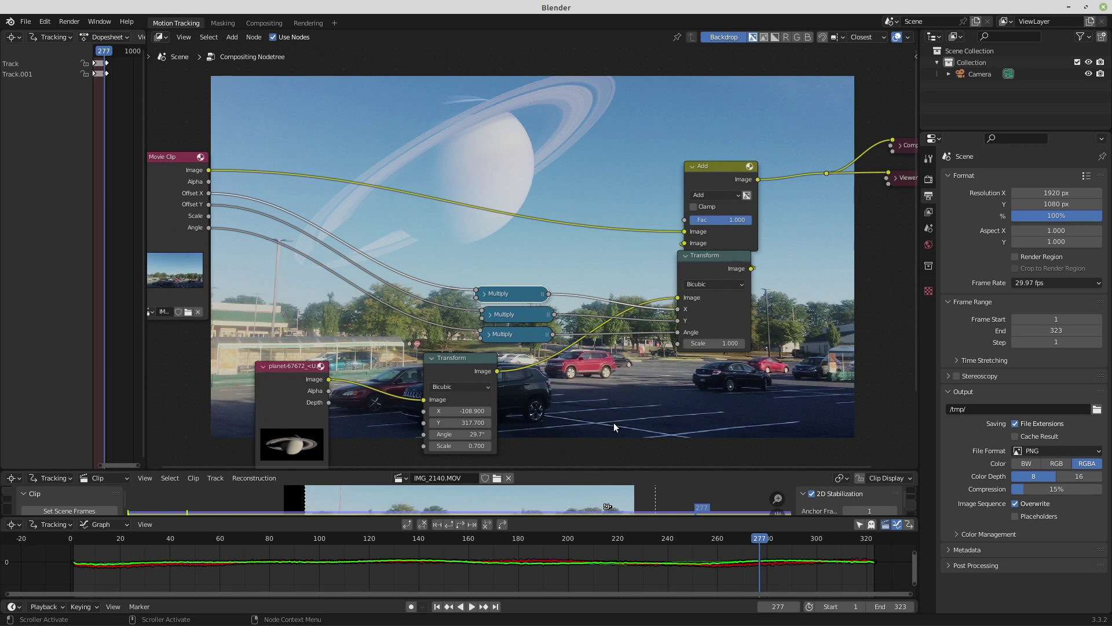
- Add a Hue Saturation Value node and link it between the planet image and the first Transform node
{"action": "key", "text": "shift+a"}
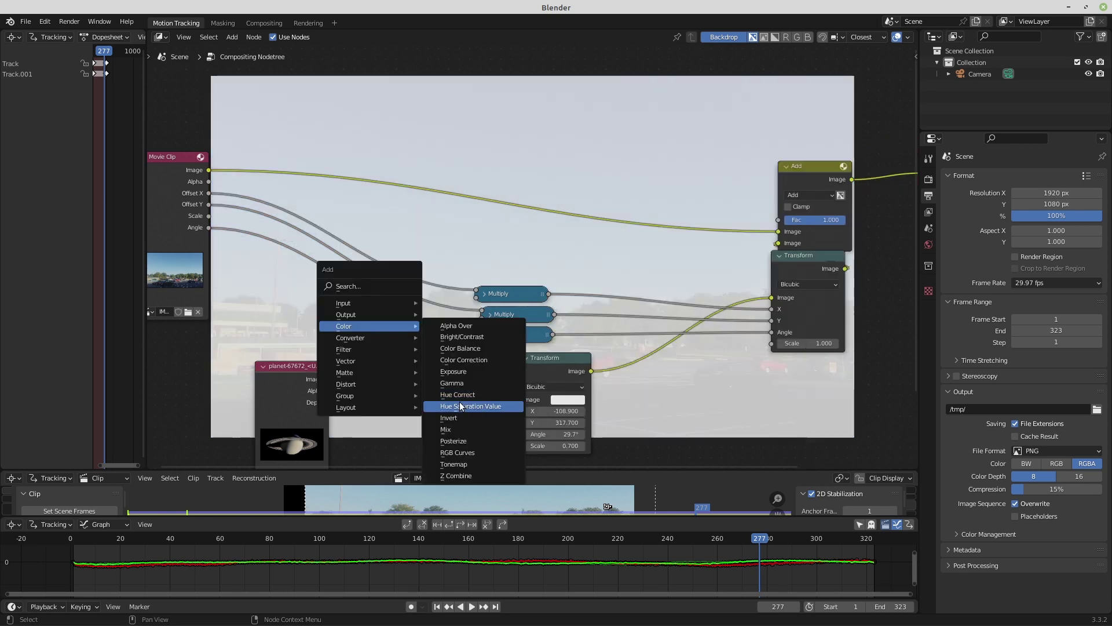
{"action": "left_click", "coordinate": [585, 422]}
{"action": "left_click", "coordinate": [363, 351]}
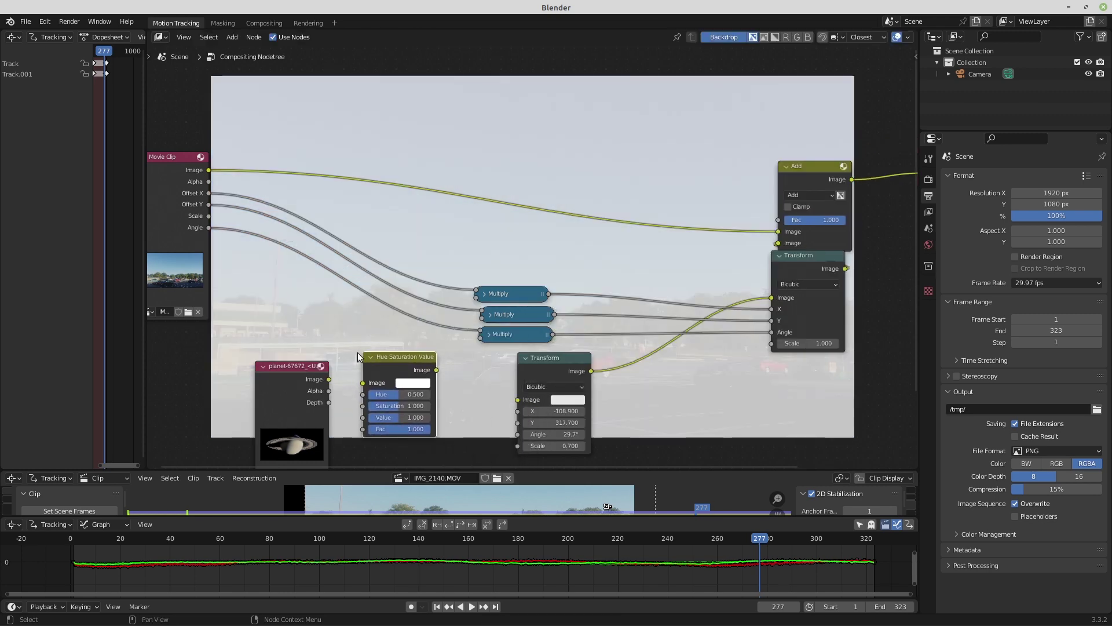
{"action": "left_click_drag", "start_coordinate": [328, 379], "coordinate": [363, 383]}
{"action": "left_click_drag", "start_coordinate": [435, 369], "coordinate": [513, 398]}
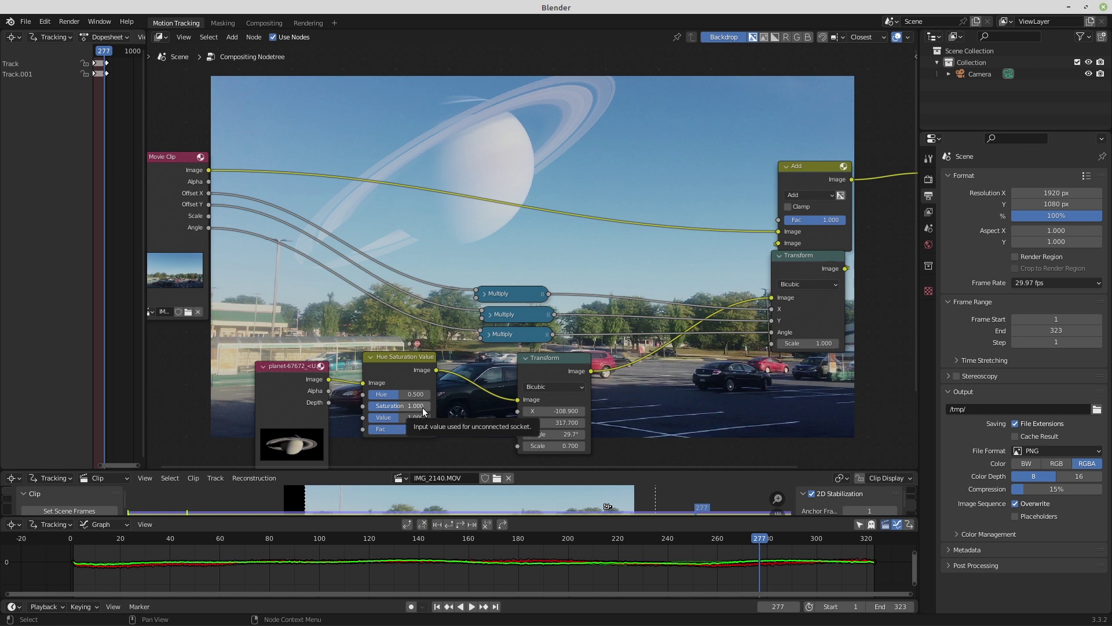
{"action": "left_click_drag", "start_coordinate": [392, 359], "coordinate": [392, 356]}
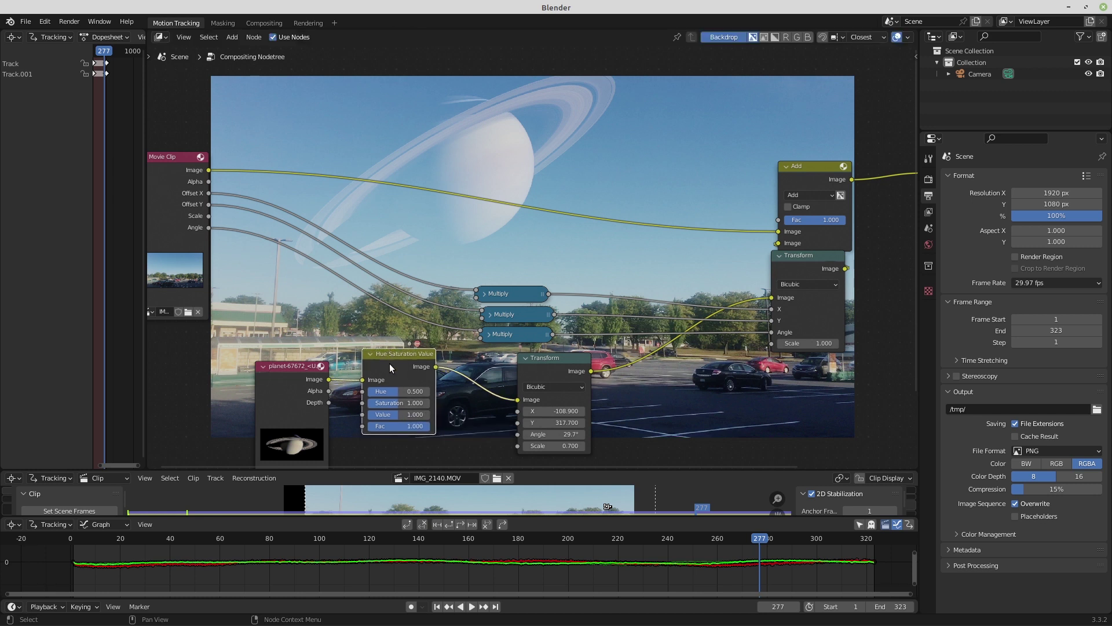
- Set the planet's Hue Saturation Value node to hue 0.183 and saturation 1.300
{"action": "left_click_drag", "start_coordinate": [398, 403], "coordinate": [422, 403]}
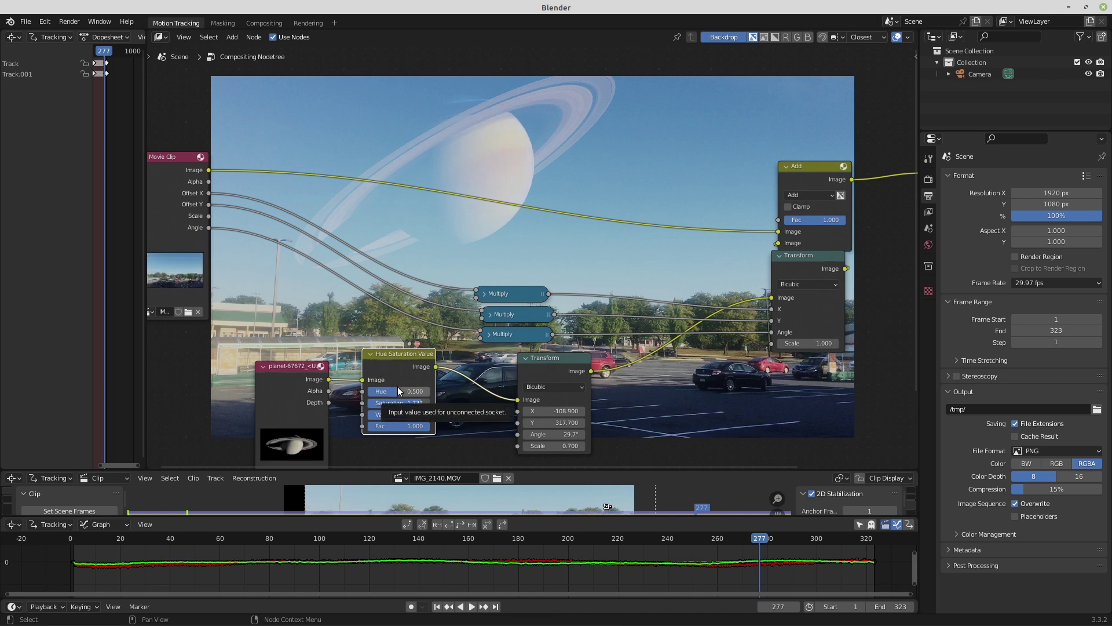
{"action": "mouse_move", "coordinate": [398, 387]}
{"action": "left_mouse_down"}
{"action": "mouse_move", "coordinate": [422, 391]}
{"action": "mouse_move", "coordinate": [379, 391]}
{"action": "left_mouse_up"}
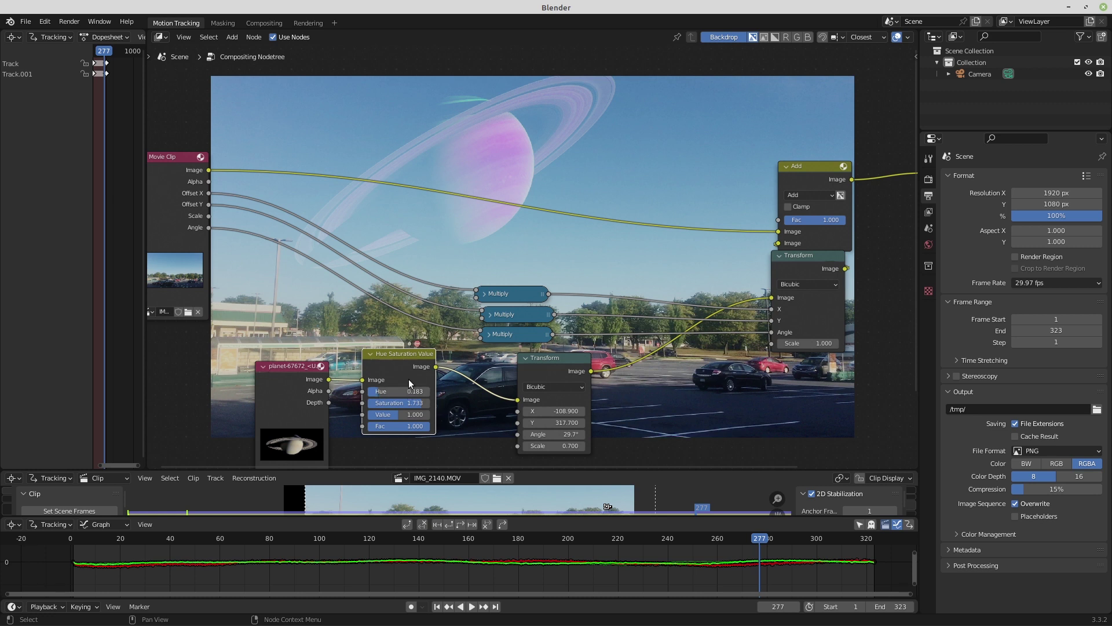
{"action": "mouse_move", "coordinate": [418, 403]}
{"action": "left_mouse_down"}
{"action": "mouse_move", "coordinate": [399, 401]}
{"action": "mouse_move", "coordinate": [409, 404]}
{"action": "left_mouse_up"}
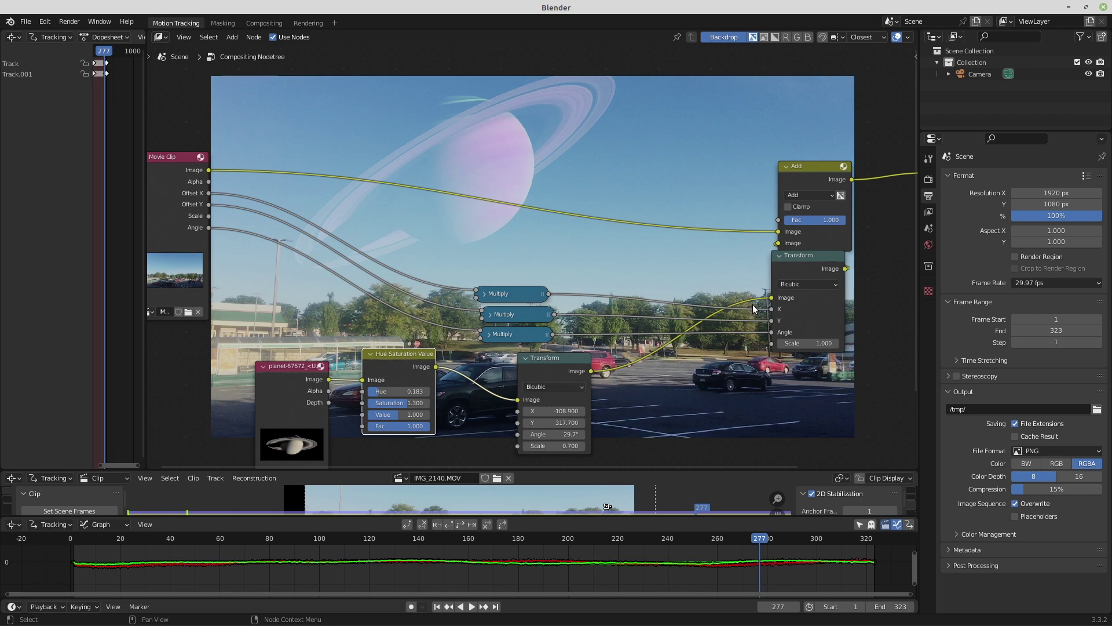
- Change the final mix node's blend mode from Add to Screen and space it apart from the second Transform node
{"action": "middle_click_drag", "start_coordinate": [765, 284], "coordinate": [484, 274]}
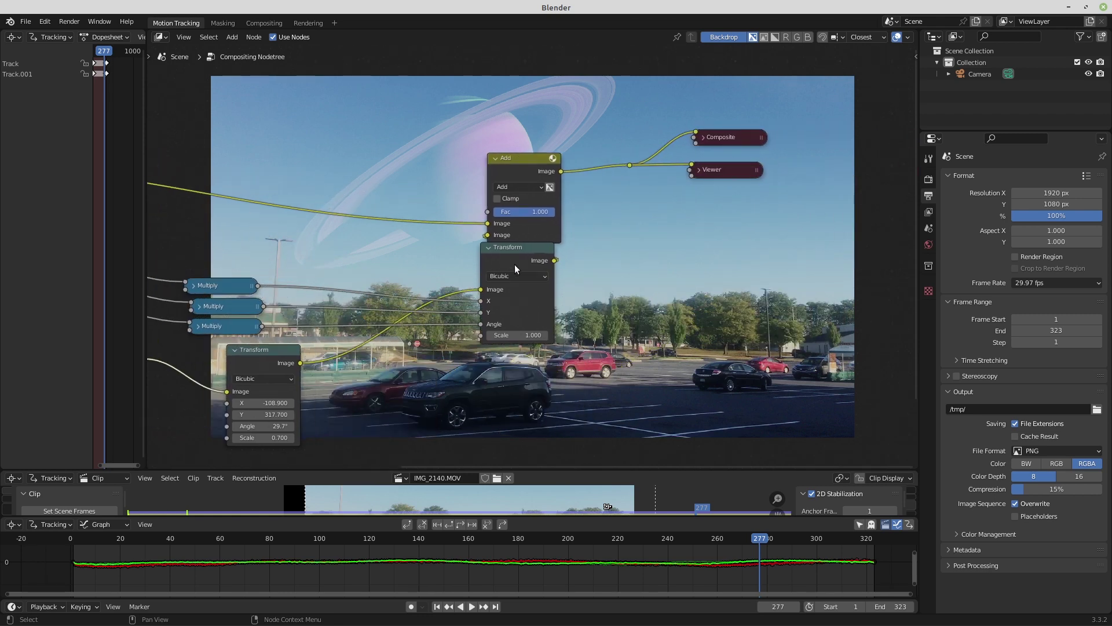
{"action": "left_click_drag", "start_coordinate": [517, 251], "coordinate": [473, 287]}
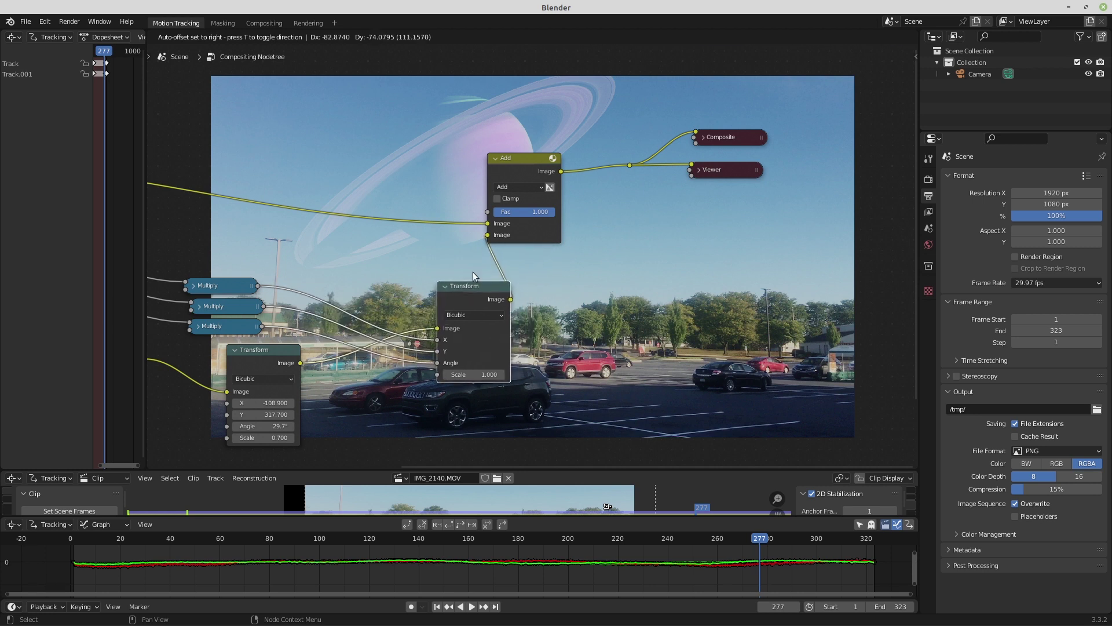
{"action": "left_click", "coordinate": [529, 188]}
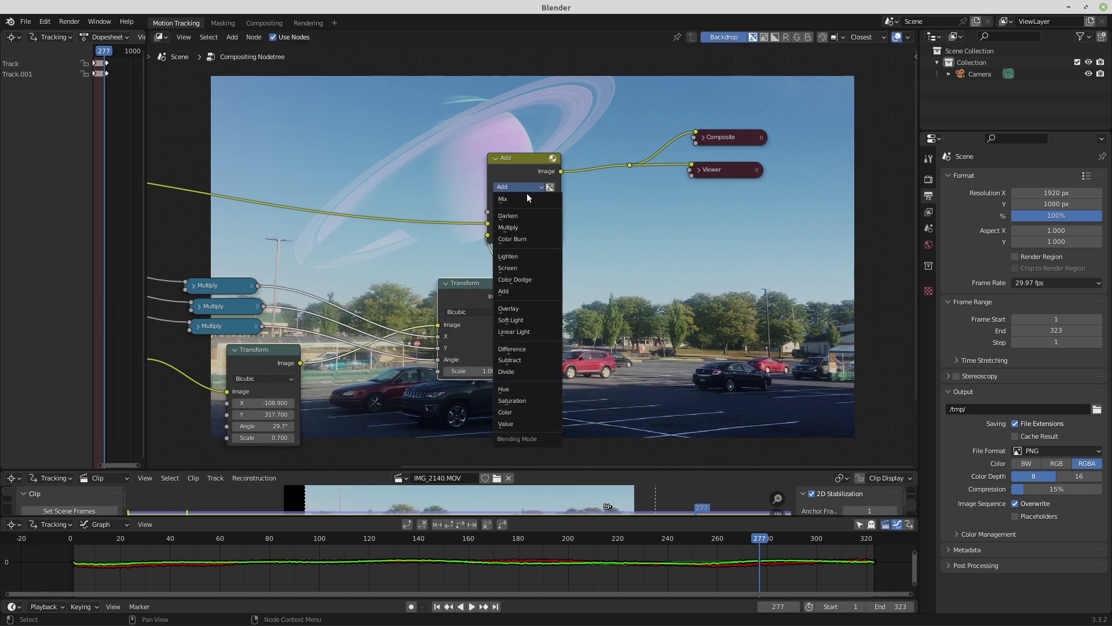
{"action": "left_click", "coordinate": [523, 266]}
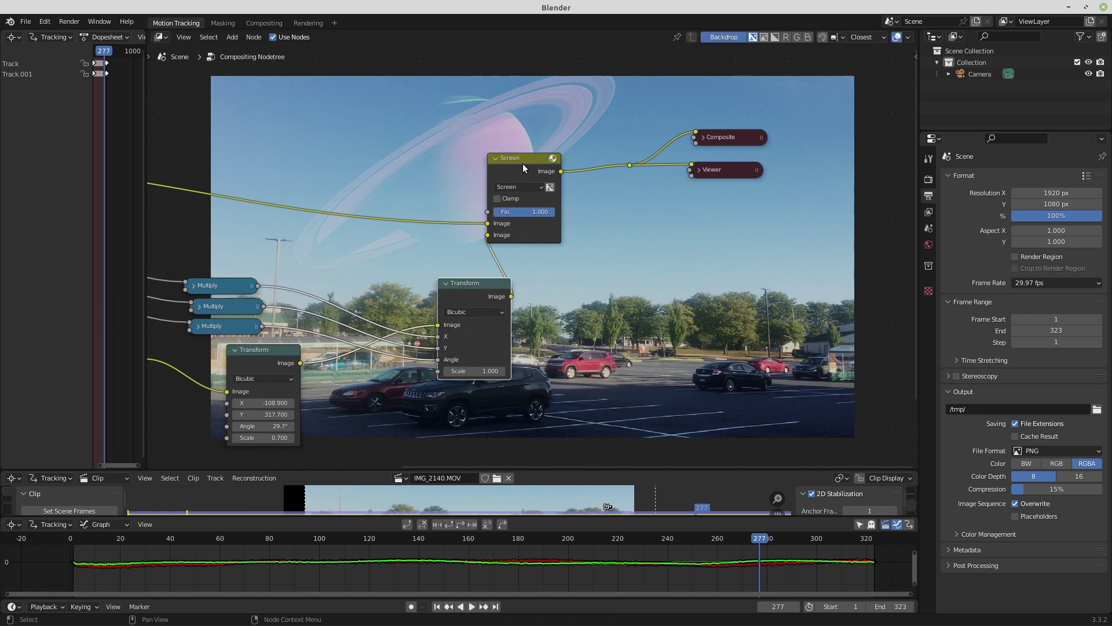
{"action": "left_click_drag", "start_coordinate": [523, 168], "coordinate": [624, 195]}
{"action": "middle_click_drag", "start_coordinate": [524, 222], "coordinate": [651, 203]}
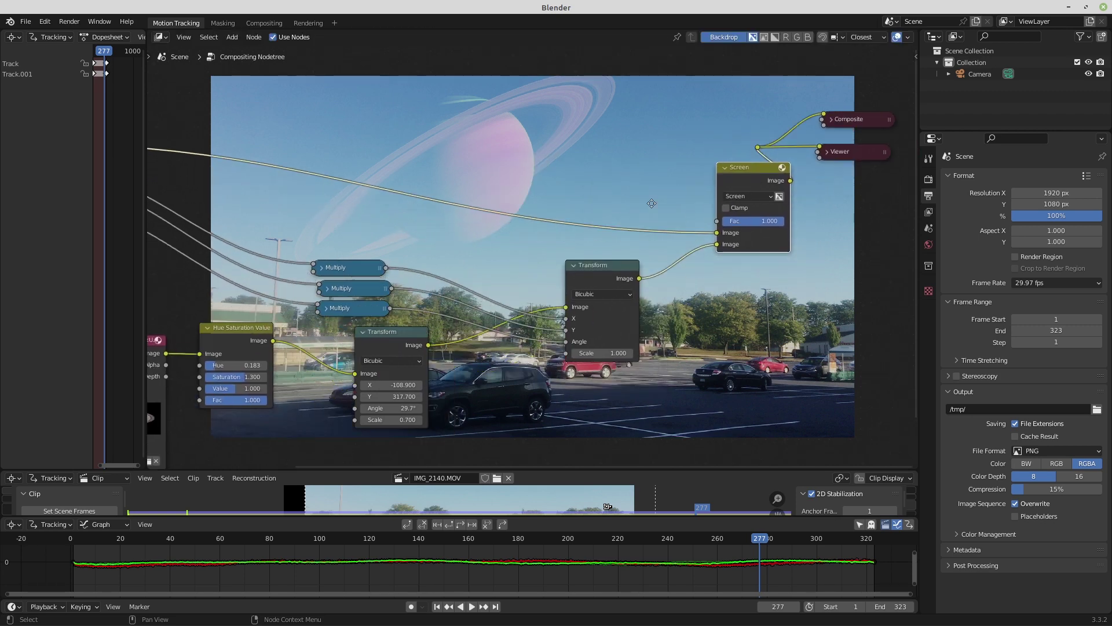
{"action": "scroll", "coordinate": [613, 206], "scroll_direction": "down", "scroll_amount": 1}
{"action": "scroll", "coordinate": [593, 210], "scroll_direction": "up", "scroll_amount": 2}
{"action": "scroll", "coordinate": [585, 210], "scroll_direction": "down", "scroll_amount": 4}
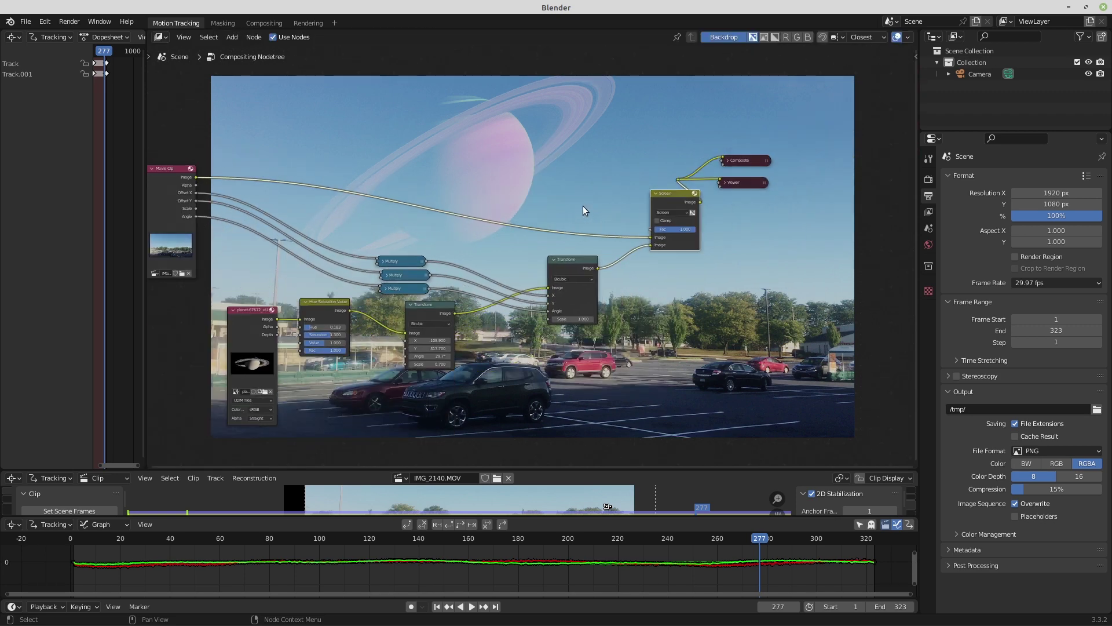